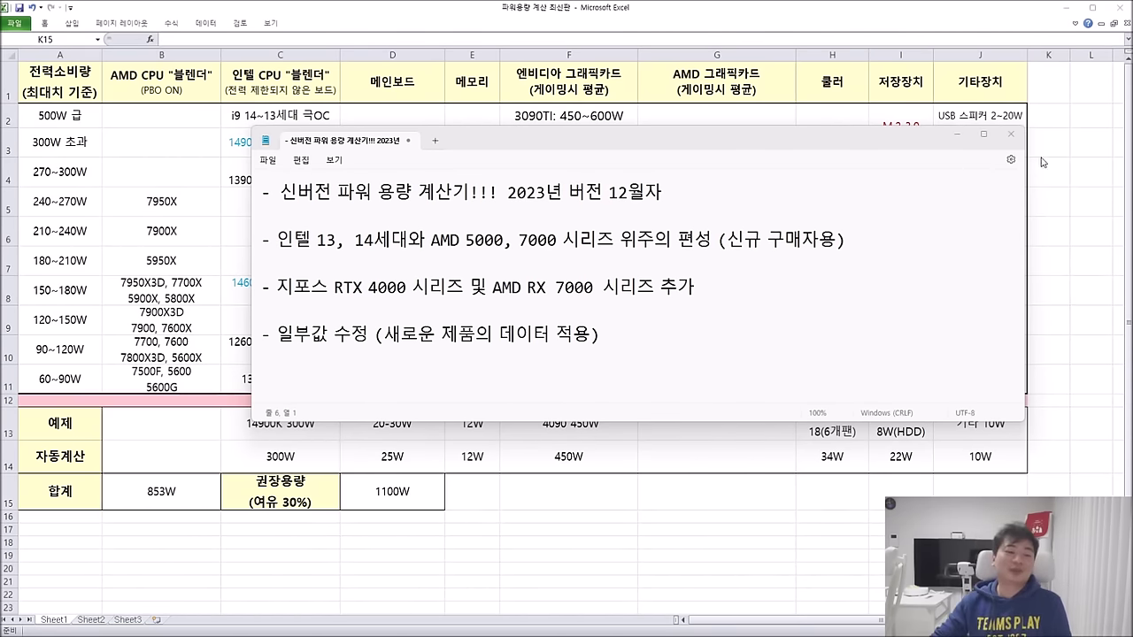
Review the update notes on the 2023 December power calculator version and its covered CPU series, and minimise the notes window.
left_click_drag(277, 194, 498, 199)
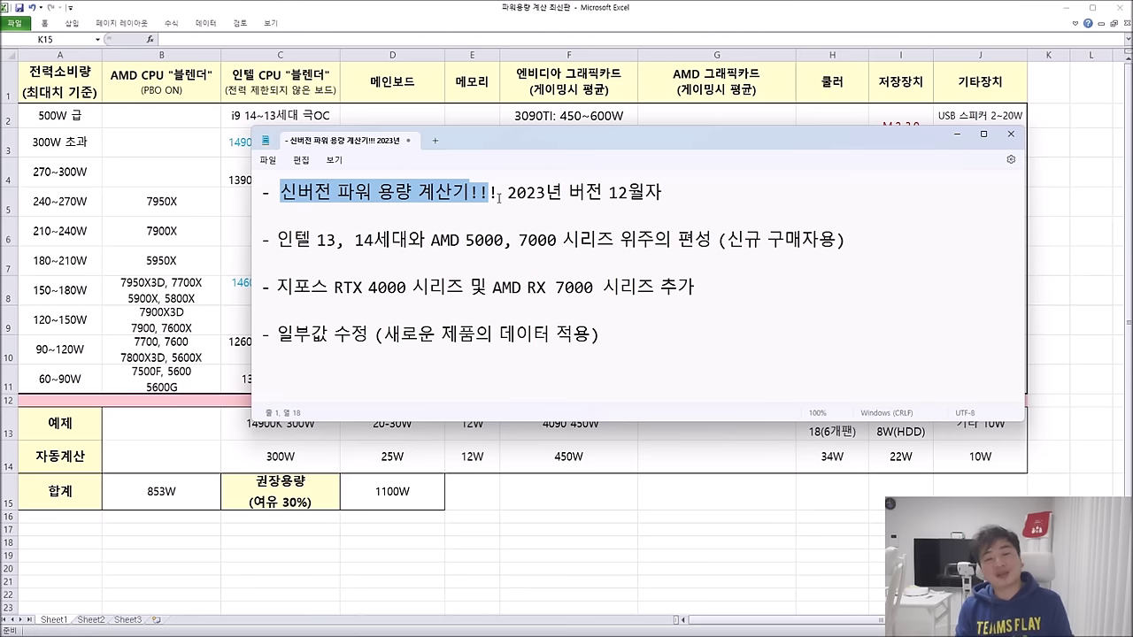
left_click_drag(506, 193, 668, 193)
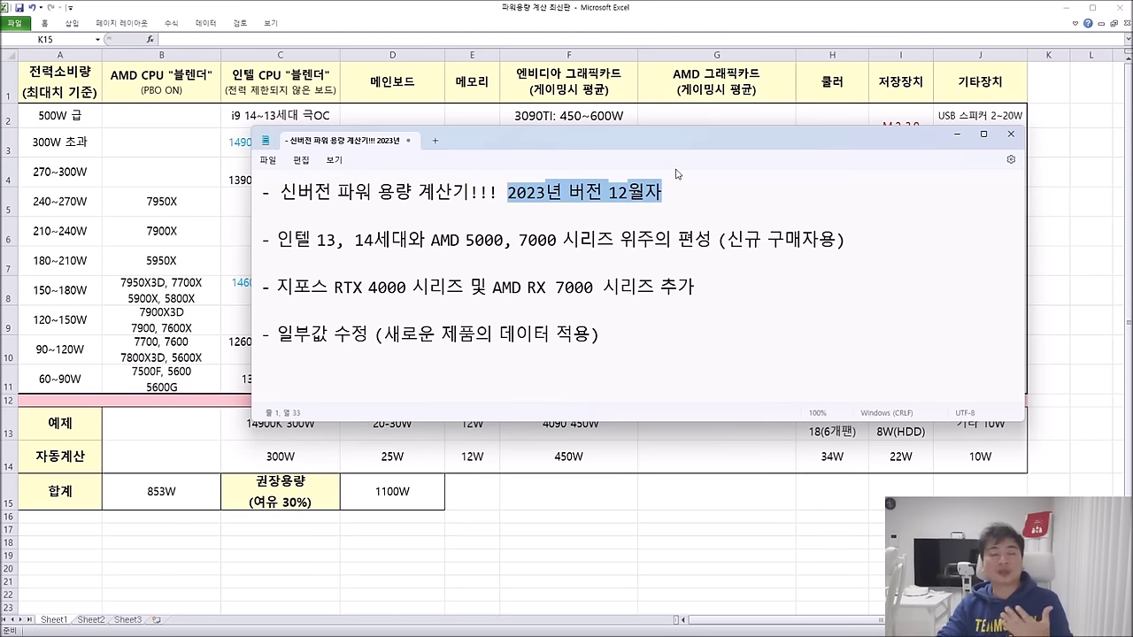
left_click(579, 239)
left_click_drag(277, 239, 838, 241)
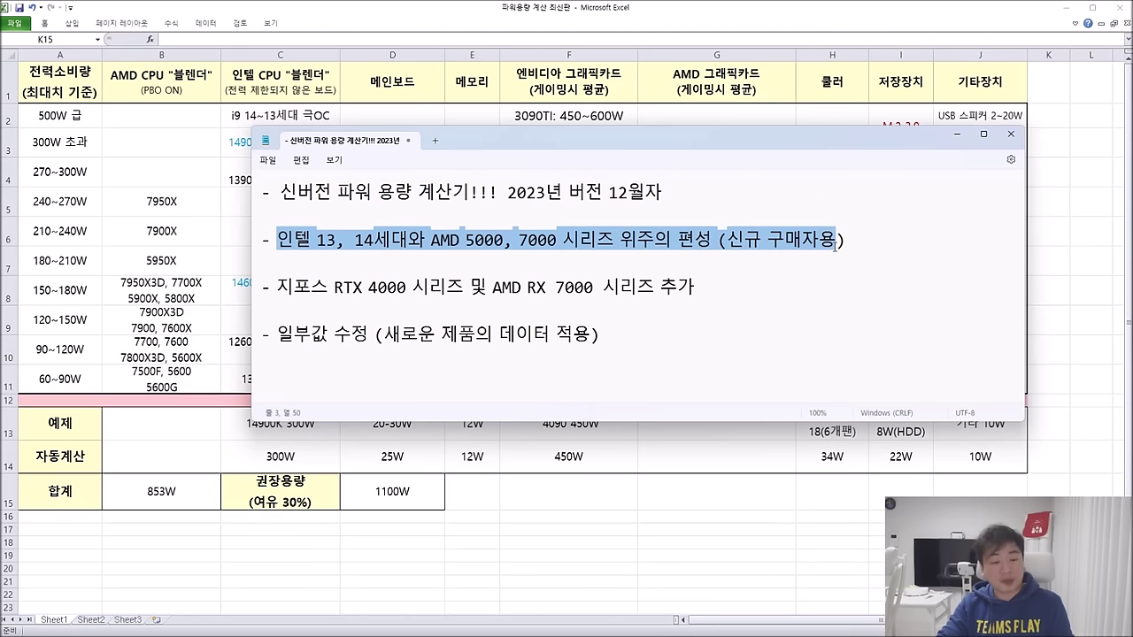
left_click(692, 285)
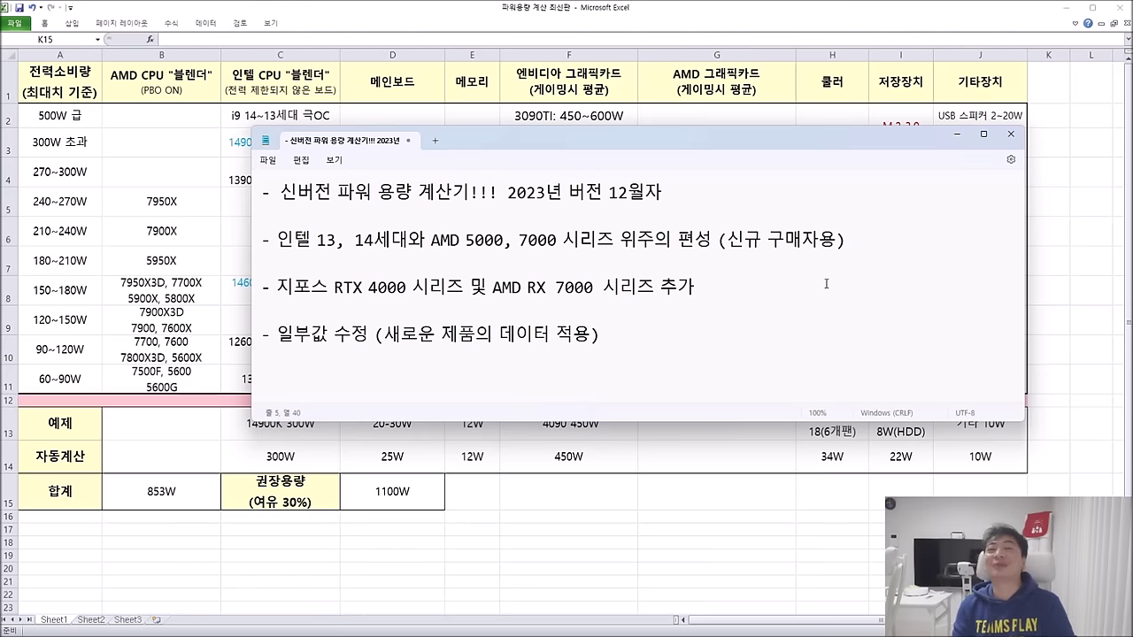
left_click(956, 134)
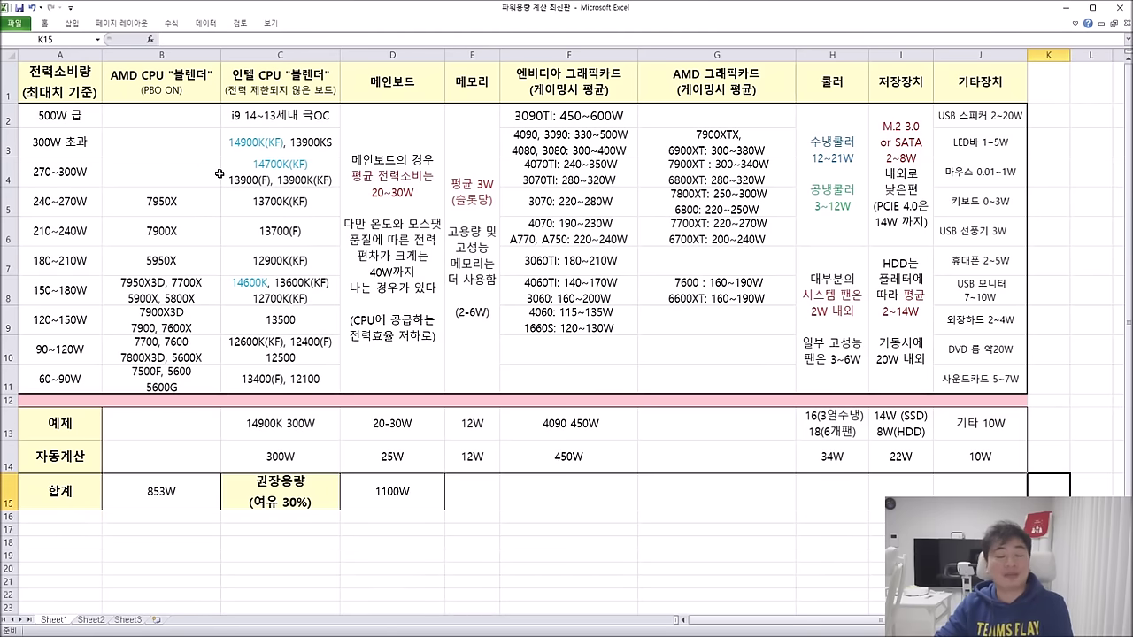
Replace "(최대치 기준)" on the second line of the 전력소비량 header in cell A1 with "CPU".
left_click(232, 223)
left_click(97, 90)
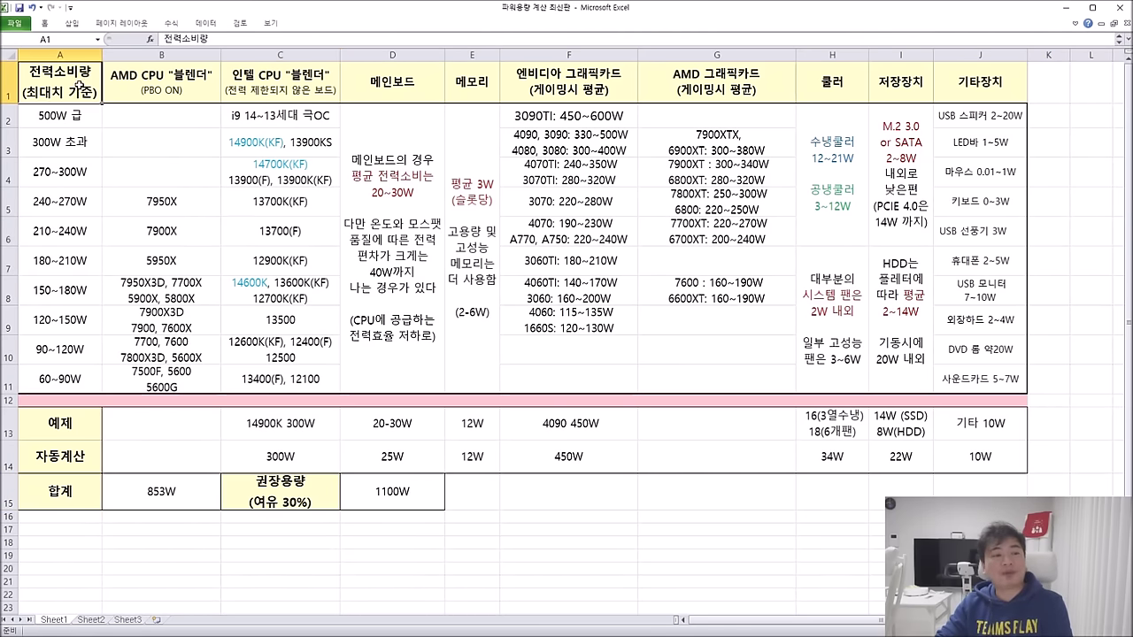
left_click_drag(81, 84, 80, 378)
left_click(80, 378)
double_click(94, 91)
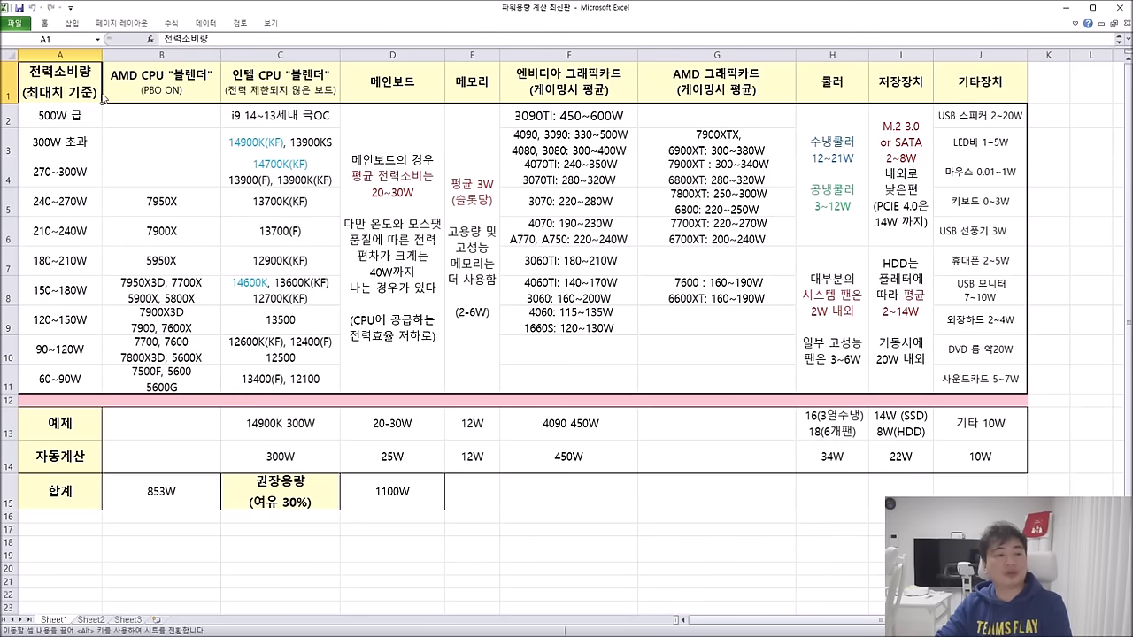
left_click_drag(99, 91, 22, 92)
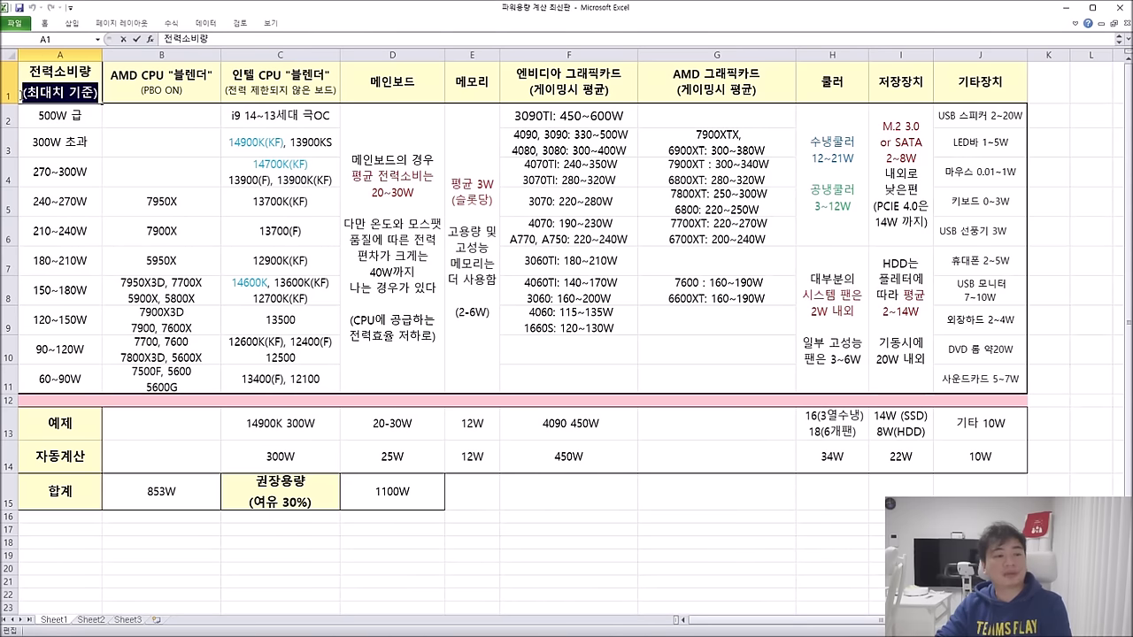
type("CPU")
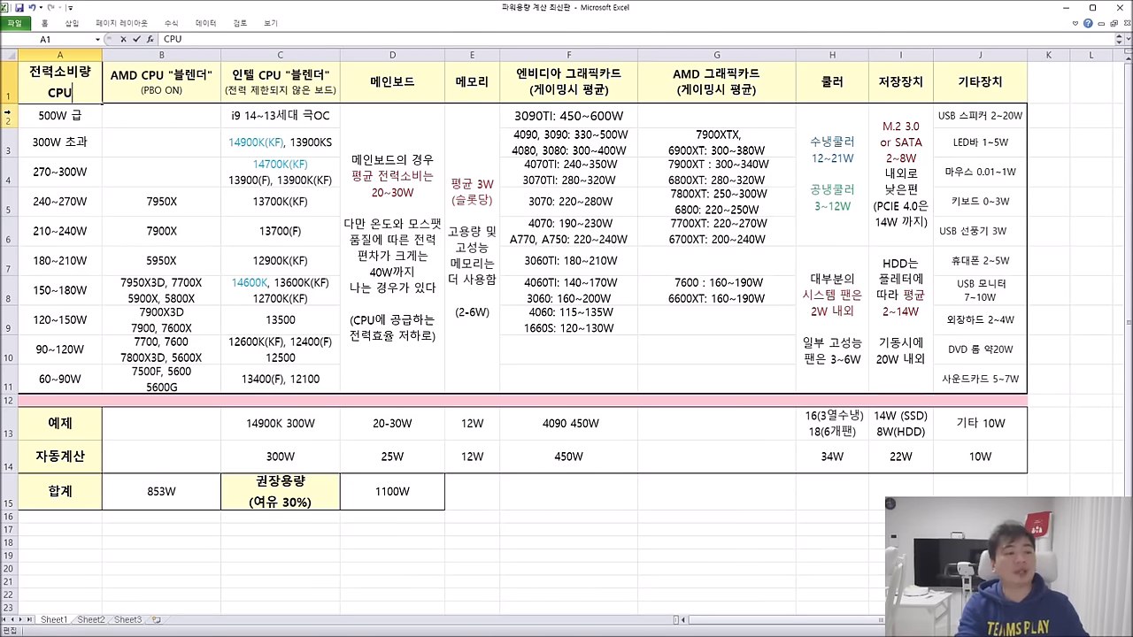
left_click(132, 142)
Examine the AMD and Intel CPU columns against the power consumption ranges for rows 2 to 11.
left_click_drag(58, 113, 277, 376)
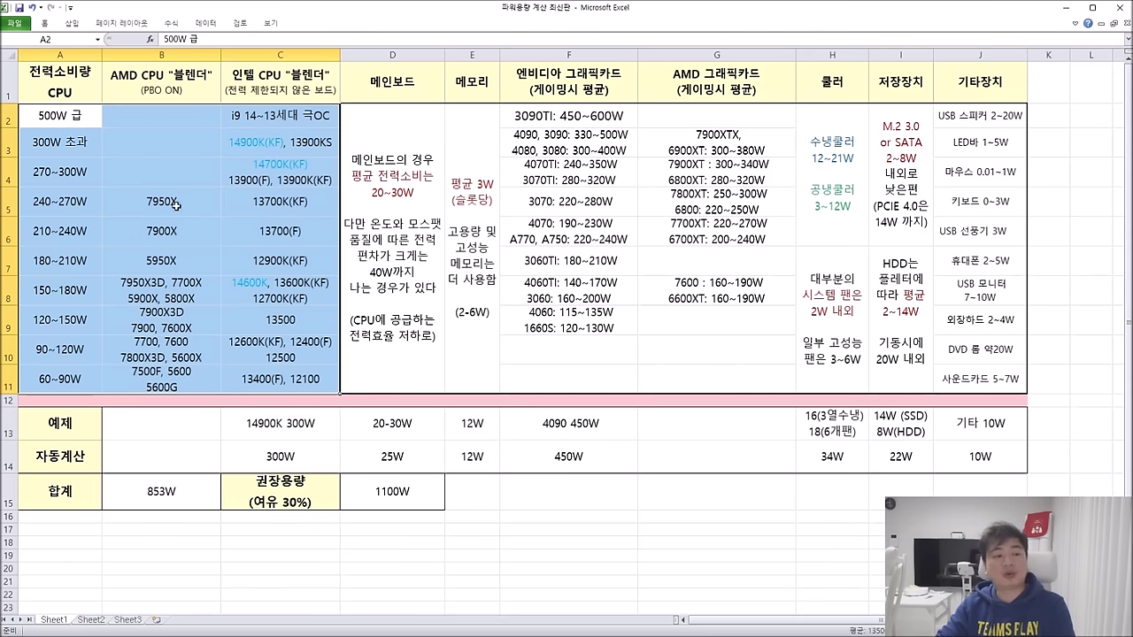
left_click_drag(188, 115, 185, 369)
left_click_drag(283, 121, 298, 362)
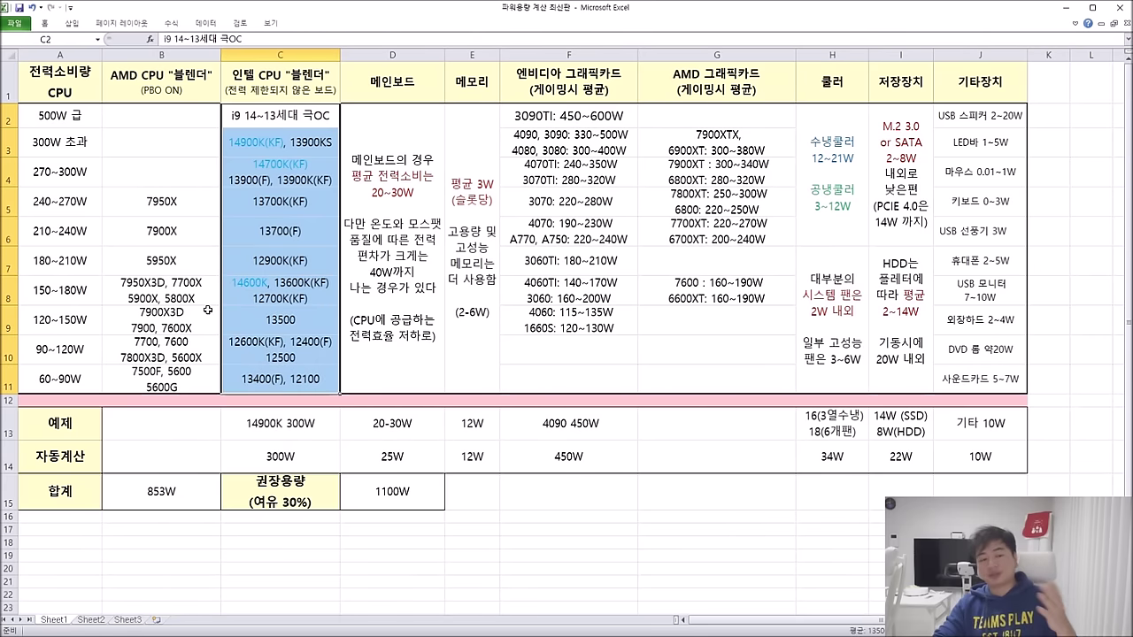
left_click(184, 195)
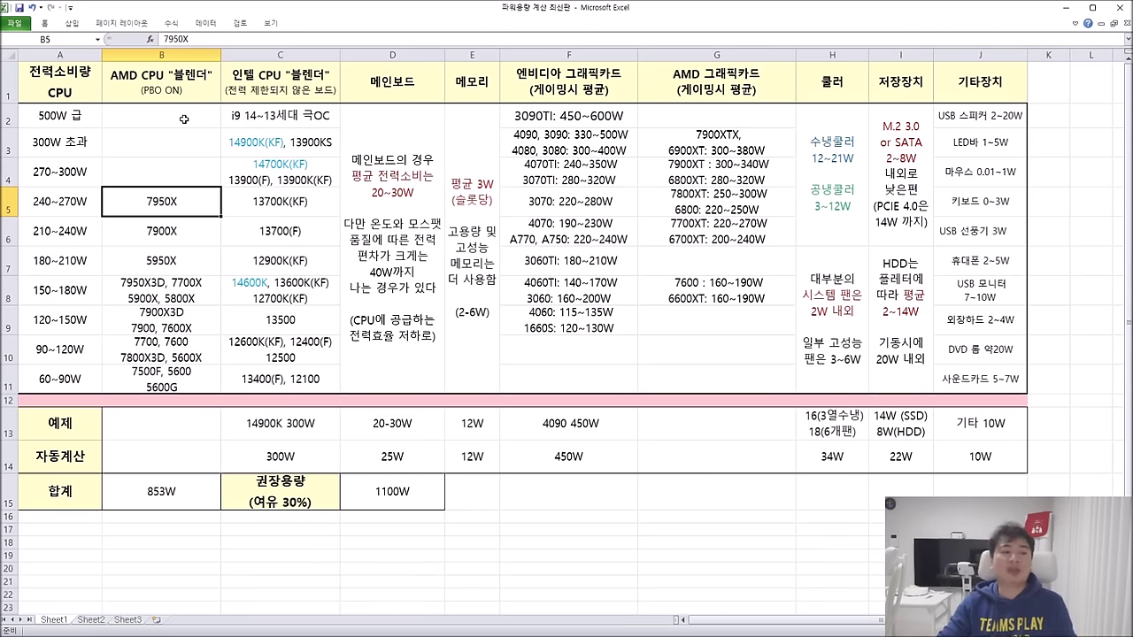
left_click_drag(166, 162, 203, 381)
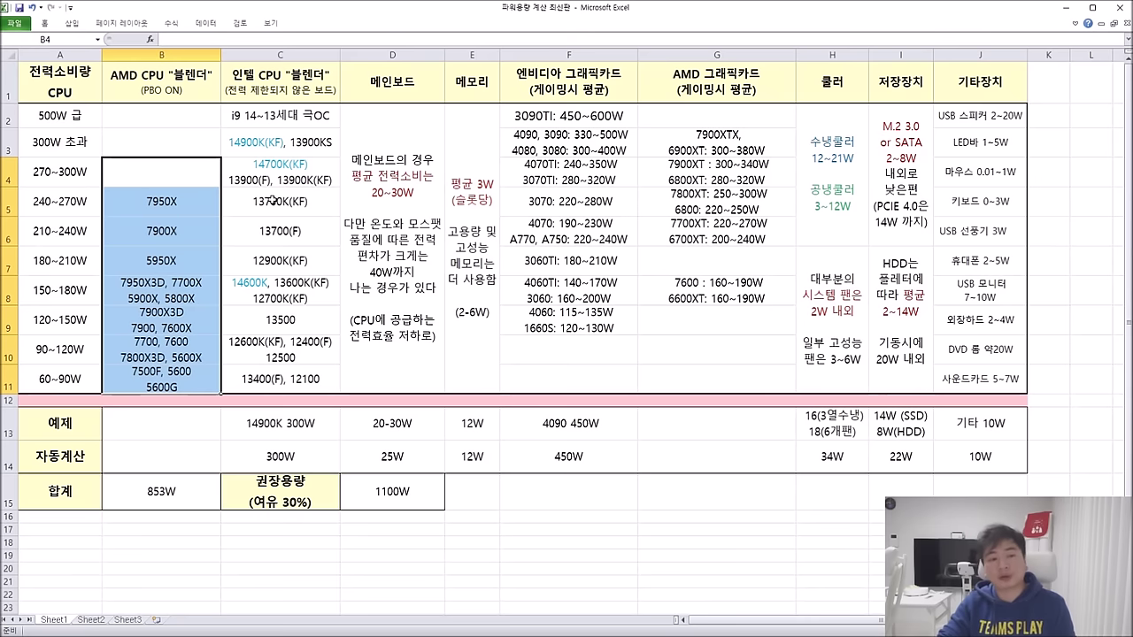
left_click_drag(288, 117, 315, 381)
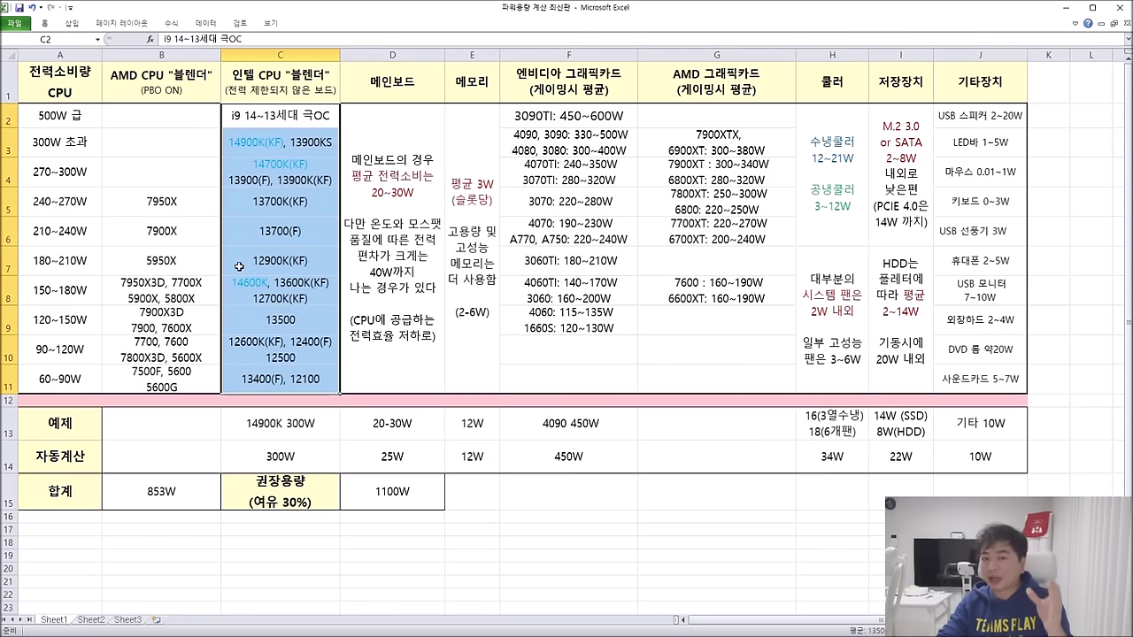
left_click(181, 162)
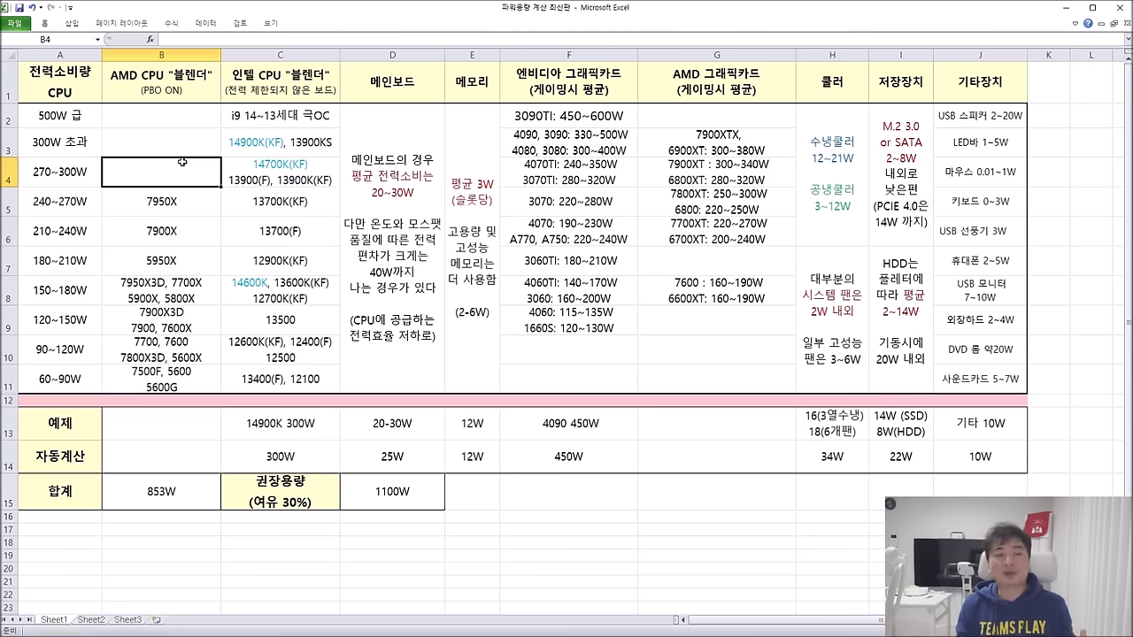
left_click_drag(175, 122, 195, 375)
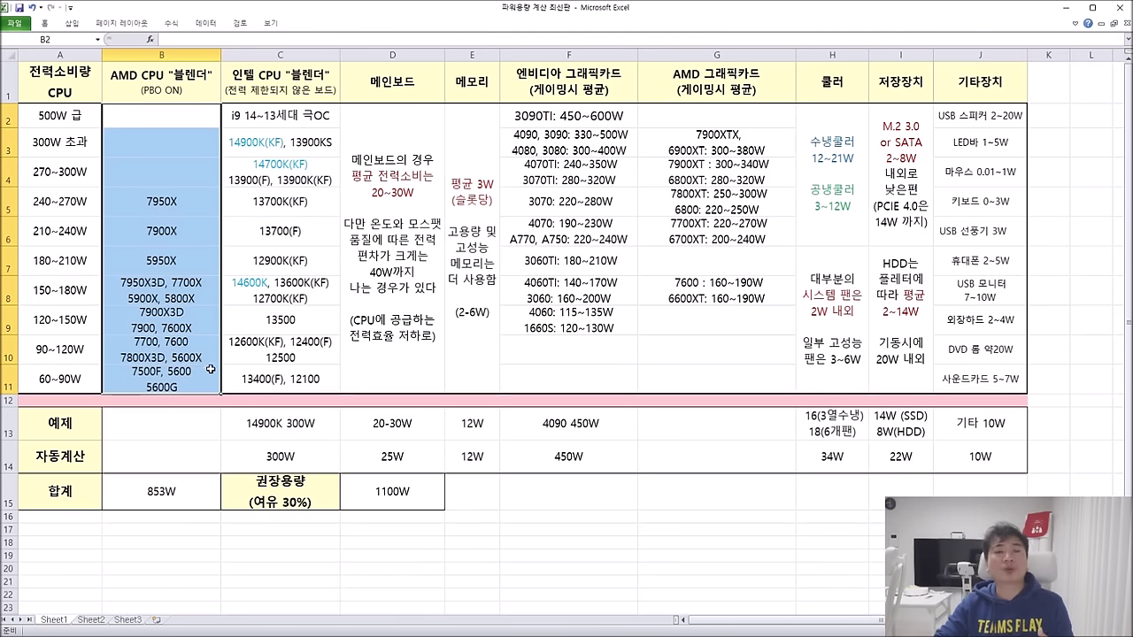
left_click_drag(181, 201, 200, 381)
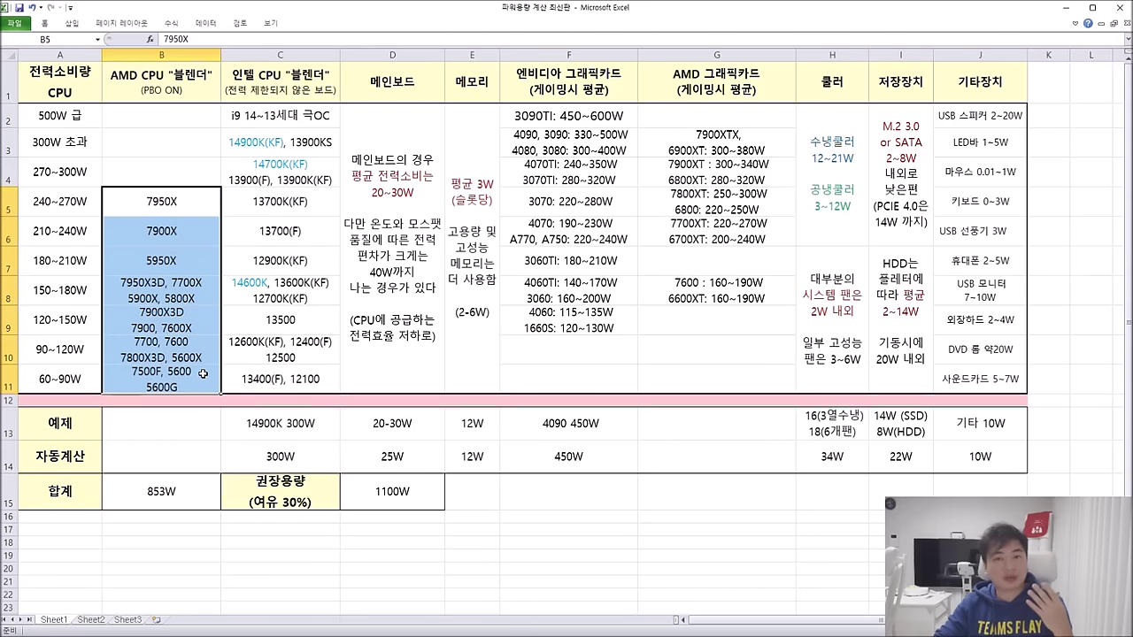
left_click_drag(292, 115, 304, 376)
left_click_drag(64, 122, 278, 374)
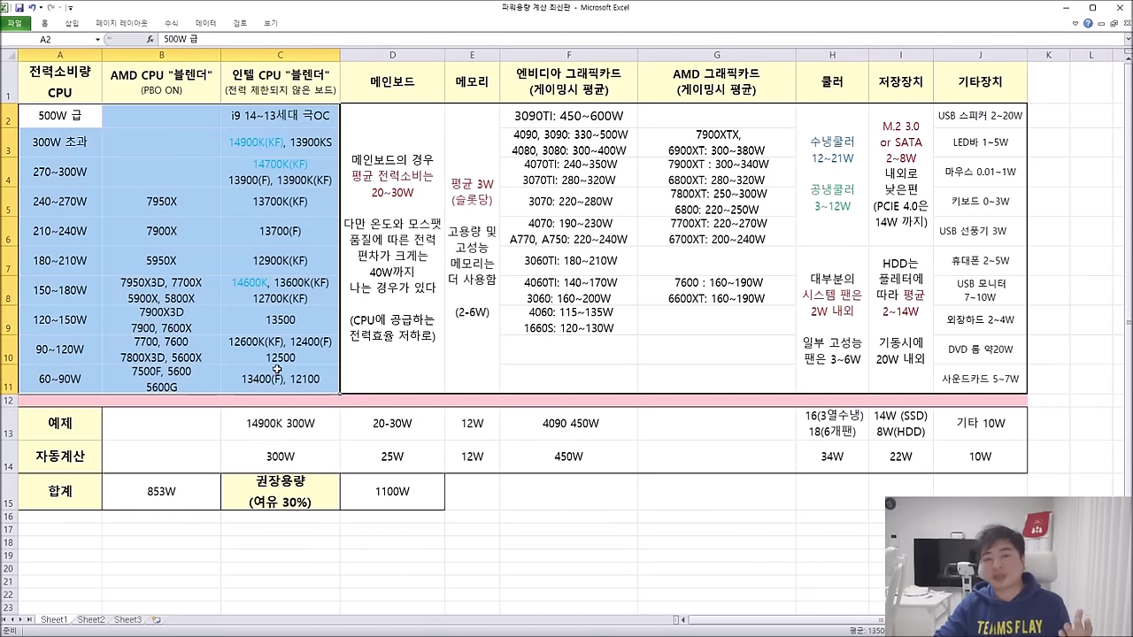
left_click(237, 331)
Check which CPUs fall in the 500W, over-300W and 270~300W rows, and locate the 7950X entry.
left_click_drag(54, 117, 273, 116)
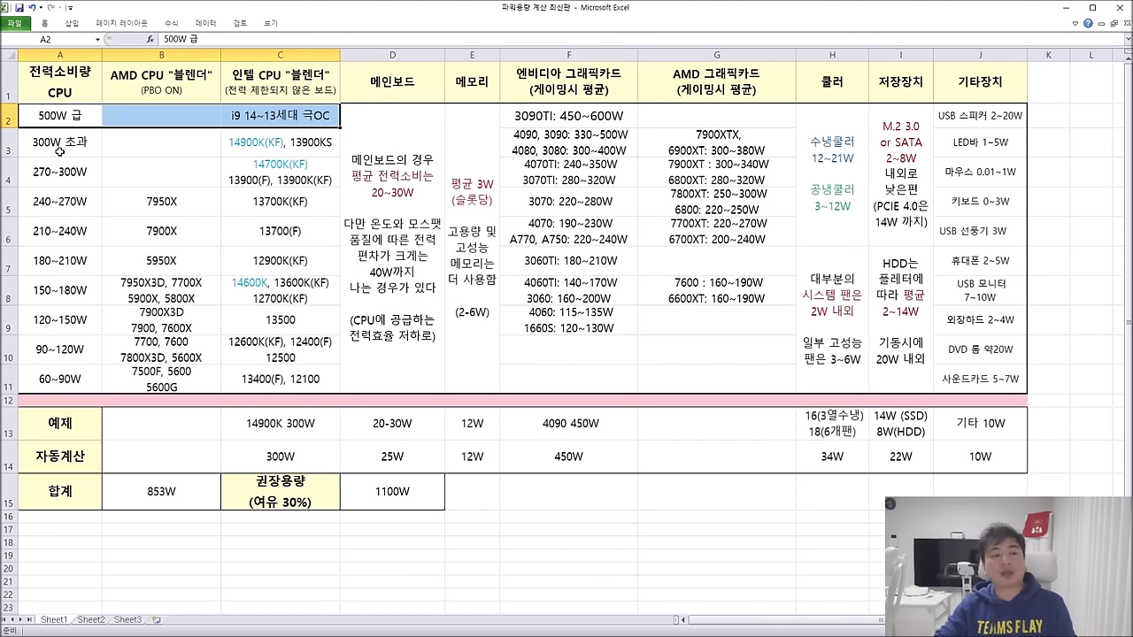
left_click_drag(48, 143, 276, 140)
left_click_drag(62, 169, 281, 171)
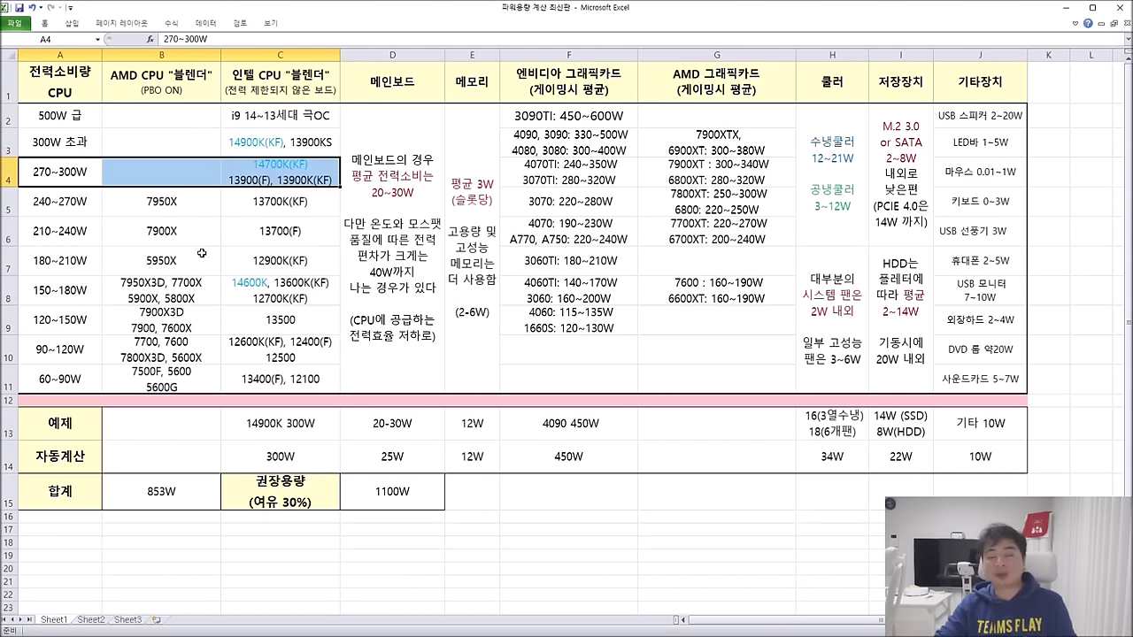
left_click(184, 257)
left_click(193, 202)
double_click(192, 202)
left_click_drag(192, 202, 103, 203)
Enter "7950X 255" as the AMD CPU example in the 예제 row.
double_click(174, 430)
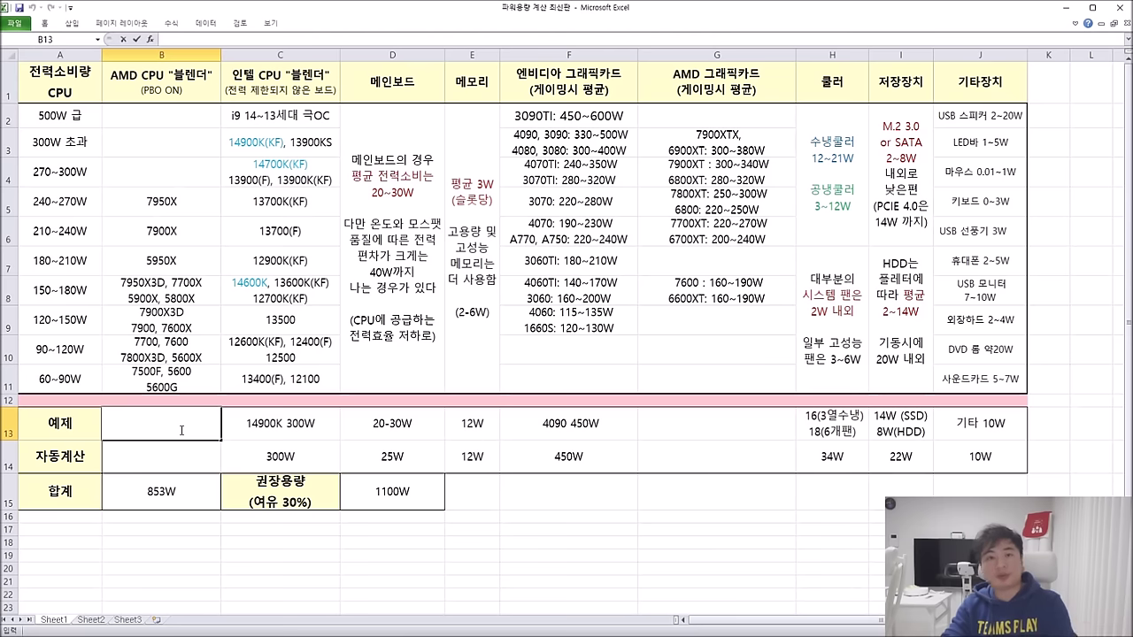
type("255")
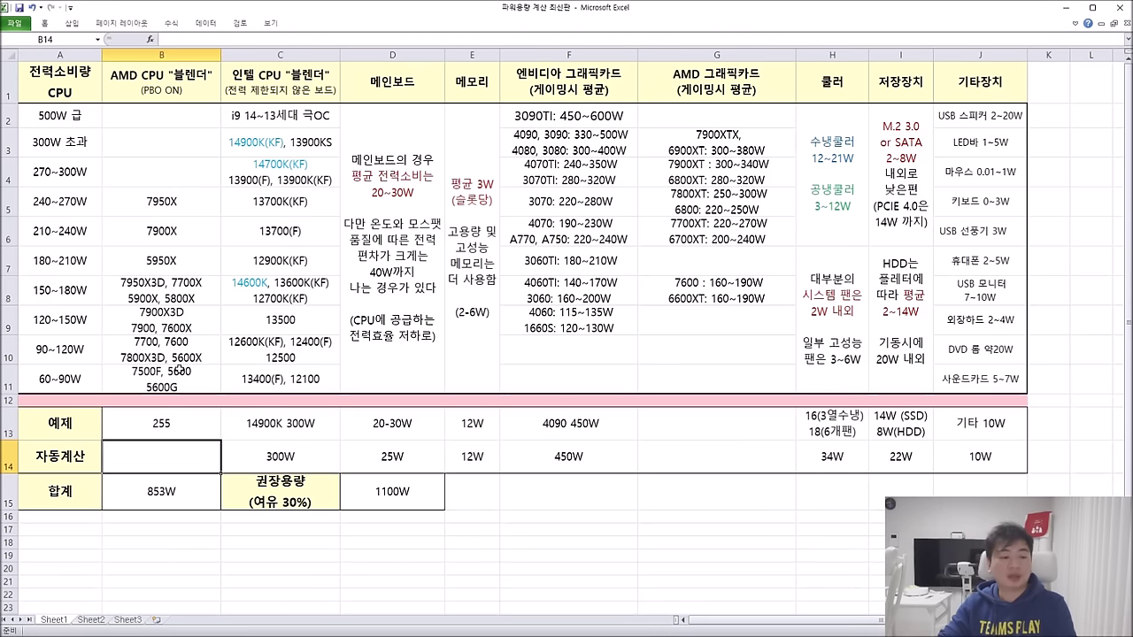
key("ctrl+Return")
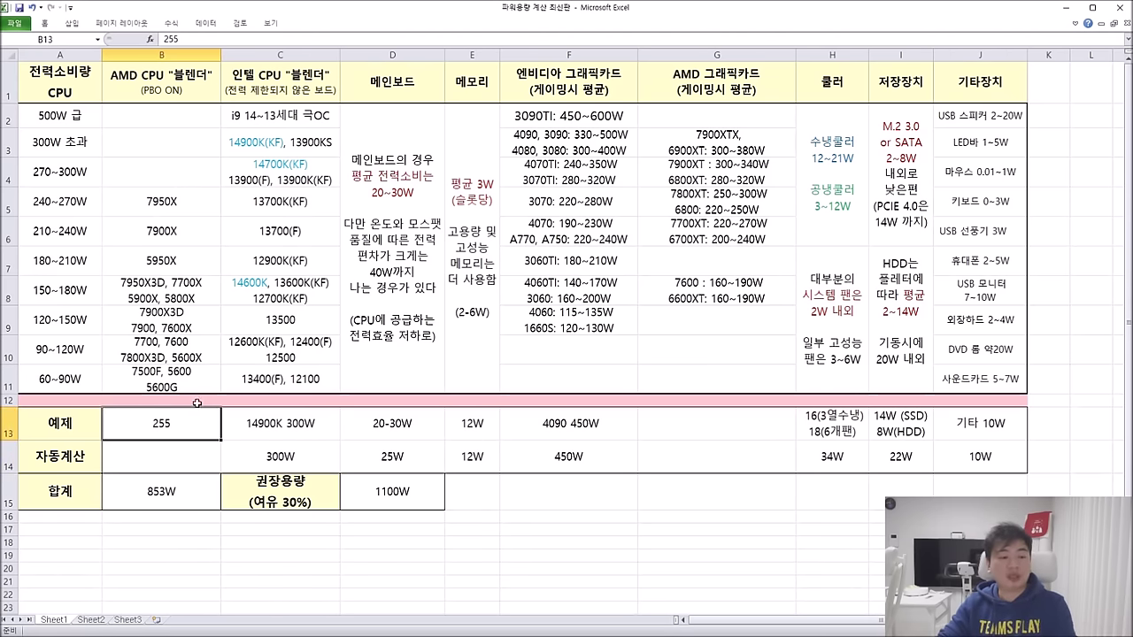
double_click(154, 424)
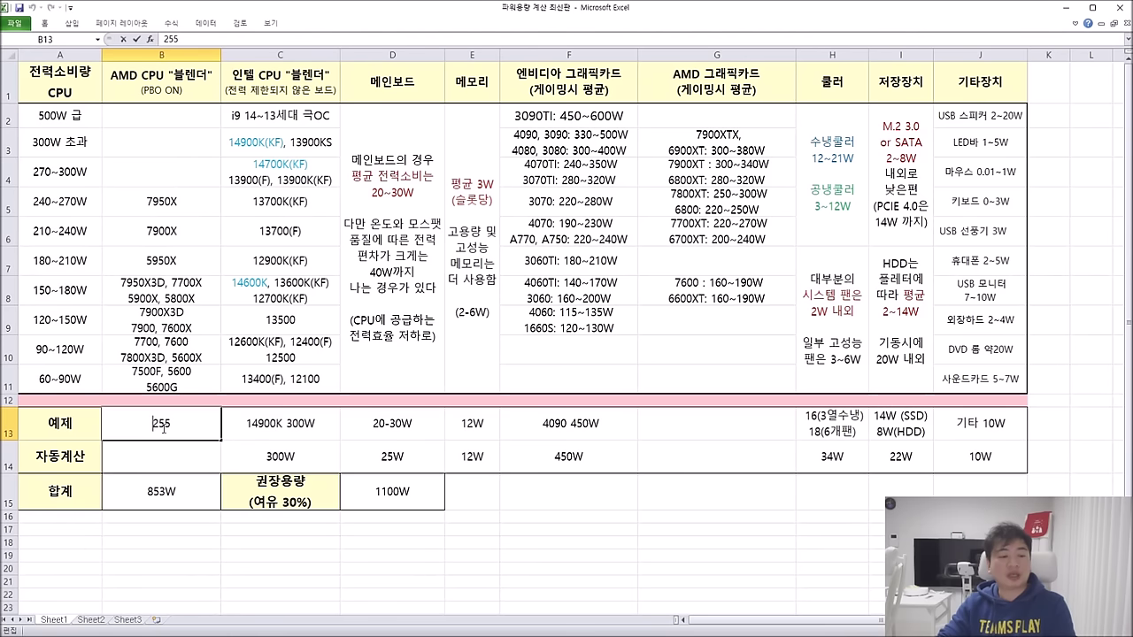
type("7900")
key("BackSpace")
key("BackSpace")
key("BackSpace")
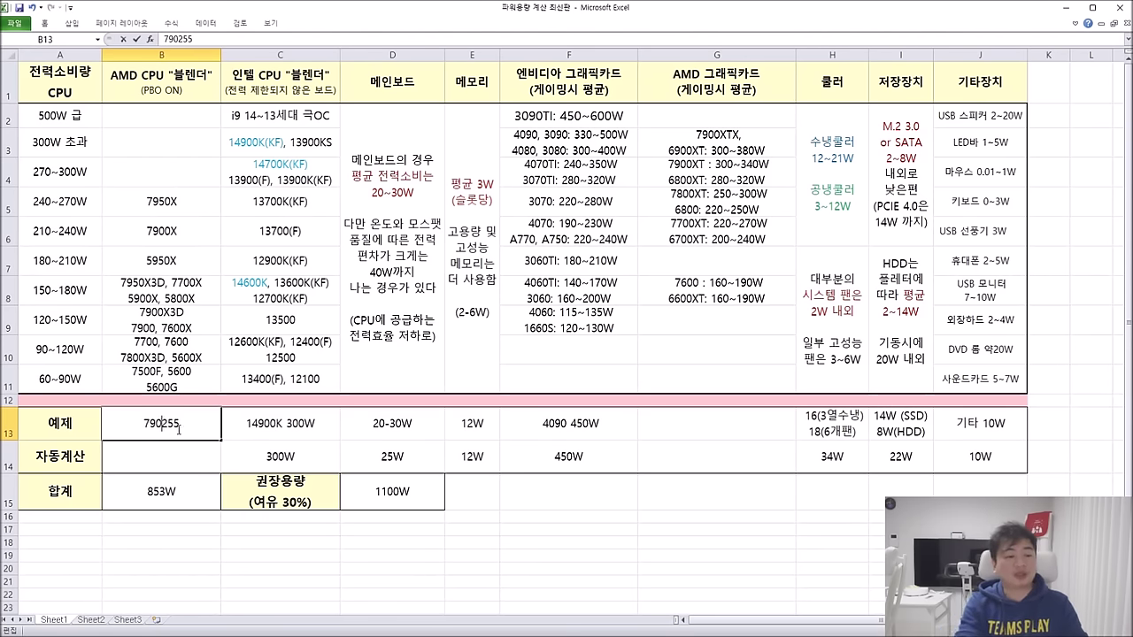
type("950X")
Set the AMD CPU value in the 자동계산 row to 255 and inspect the formula of the 합계 cell.
left_click(188, 460)
double_click(189, 461)
type("255")
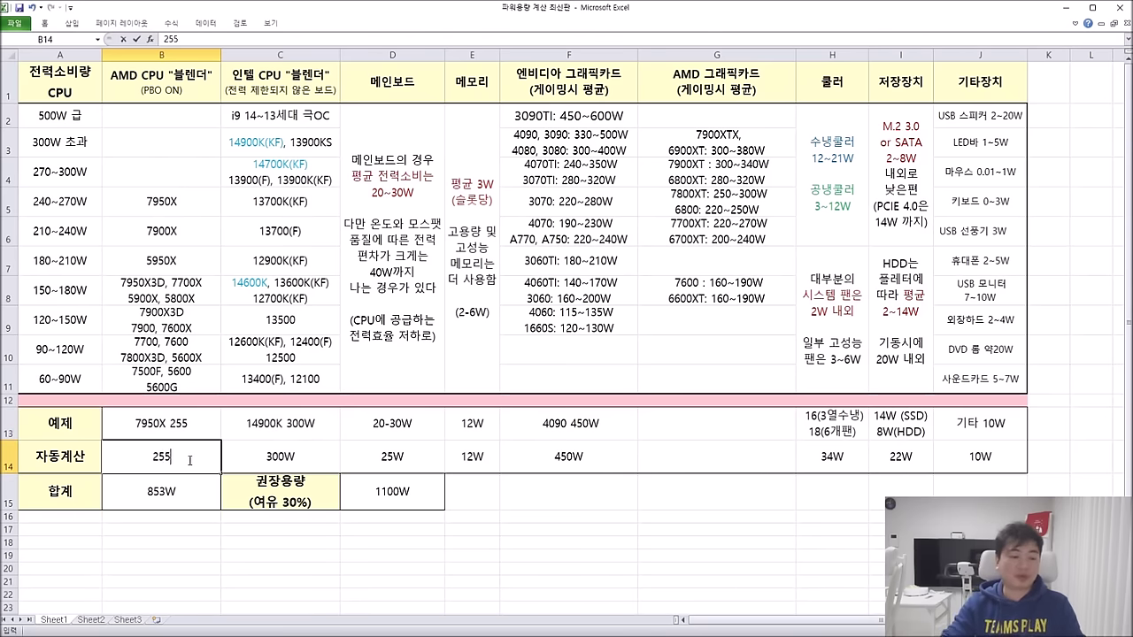
left_click(391, 568)
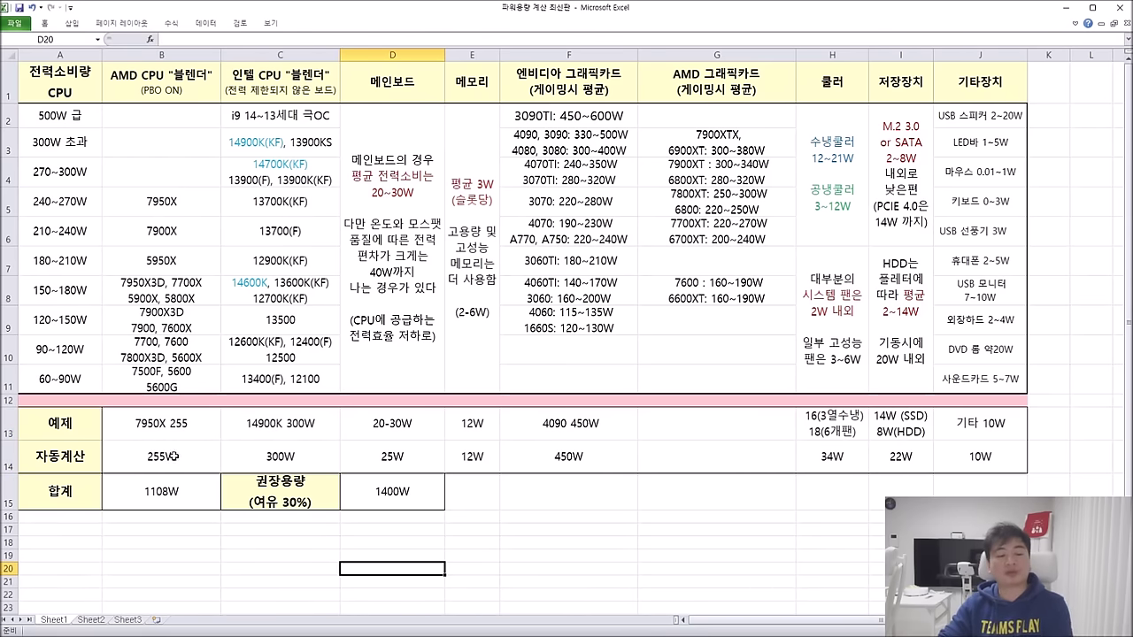
left_click(174, 455)
left_click(170, 494)
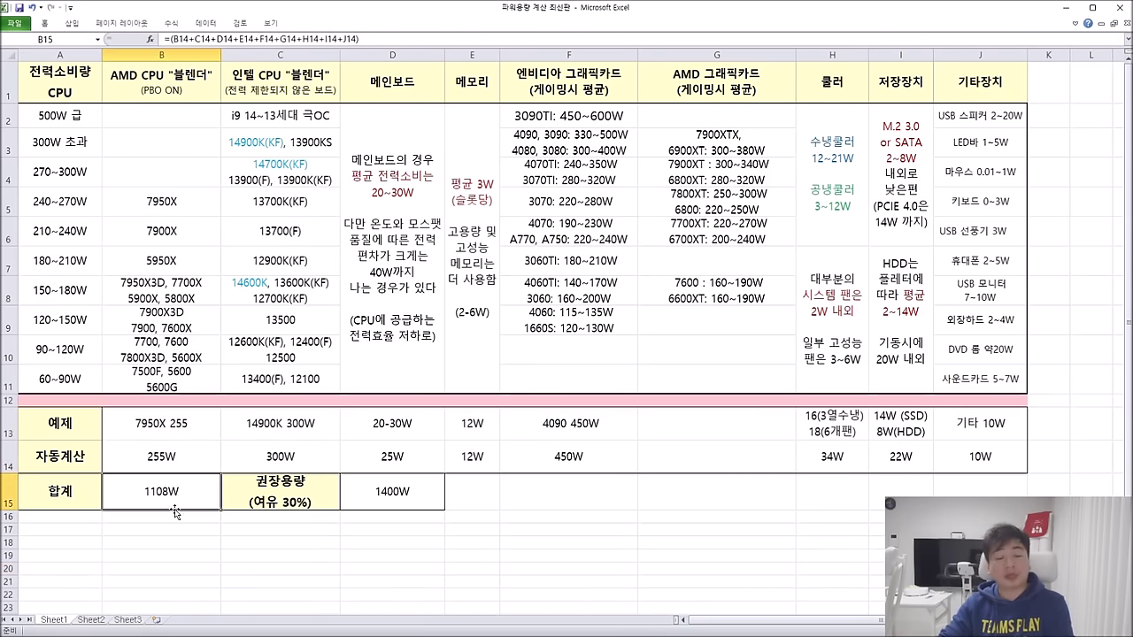
Clear the AMD CPU entries from the 자동계산 and 예제 rows.
left_click(170, 462)
key("Delete")
left_click(179, 428)
key("Delete")
Set the Intel CPU value in the 자동계산 row to 330.
left_click(290, 427)
double_click(250, 425)
left_click_drag(250, 425, 326, 427)
left_click(319, 449)
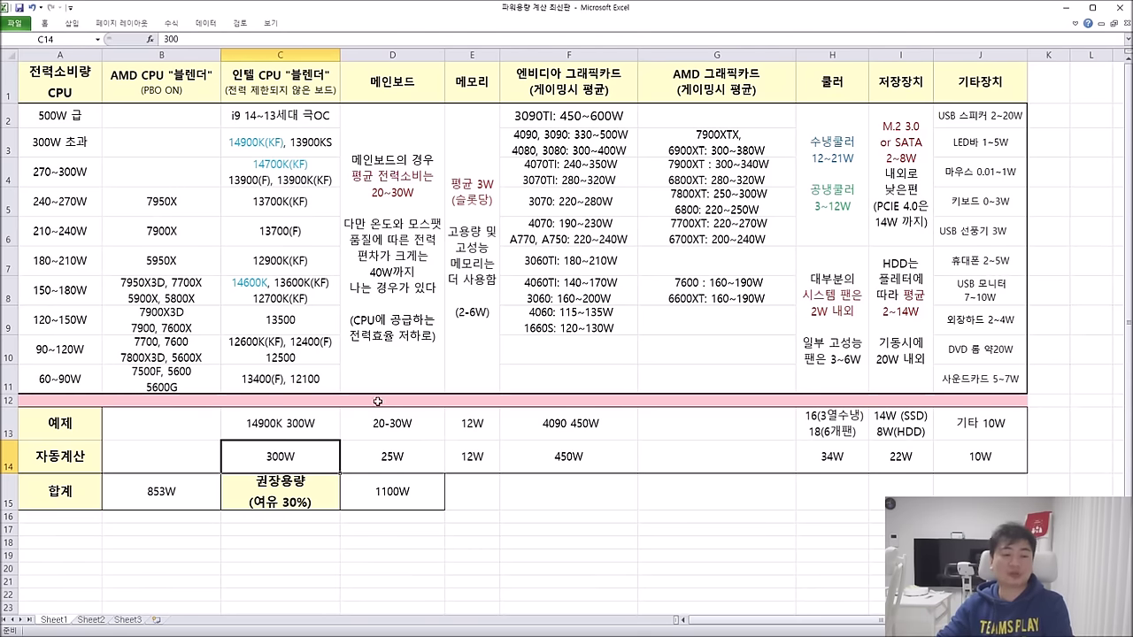
double_click(280, 455)
key("Delete")
type("3")
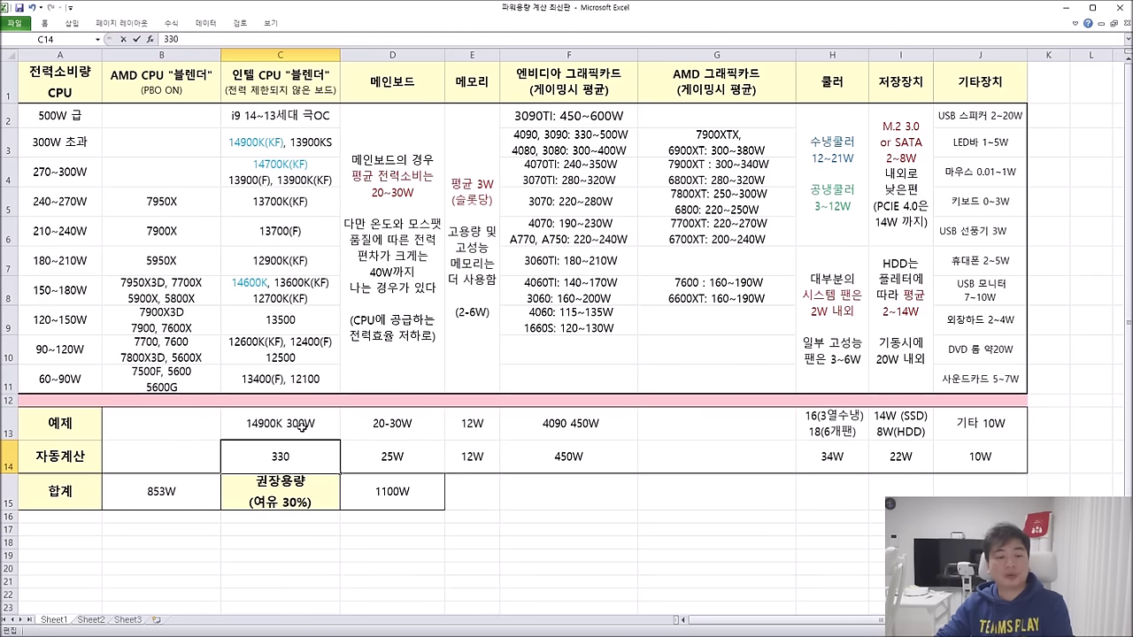
Update the Intel CPU example in the 예제 row to "14900K 330W".
left_click(299, 426)
key("shift+Right")
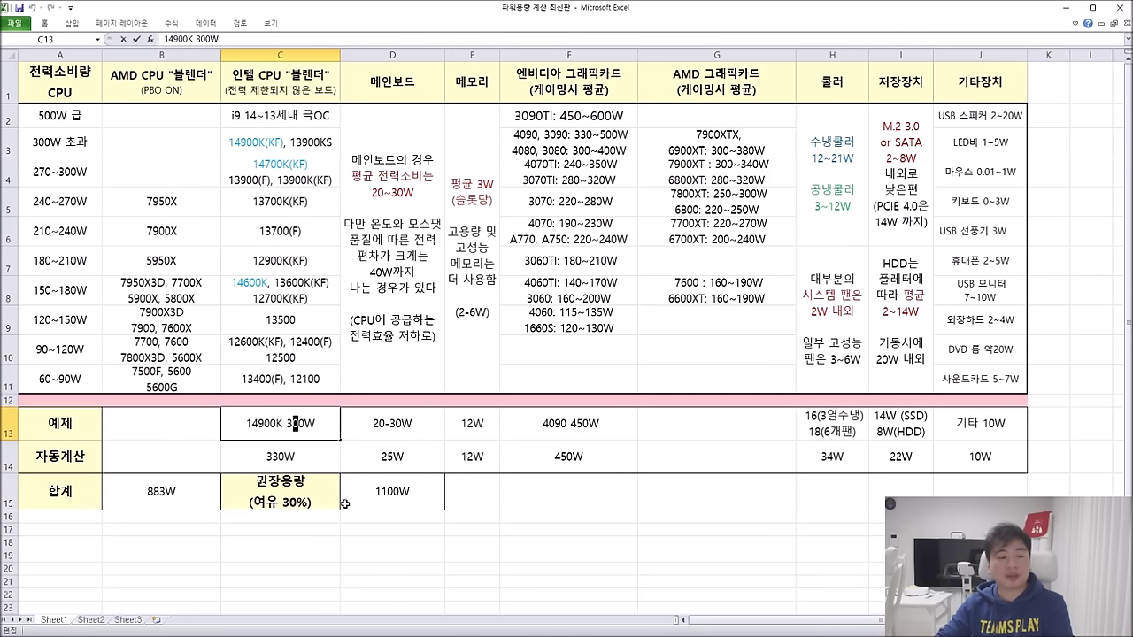
type("3")
left_click(420, 558)
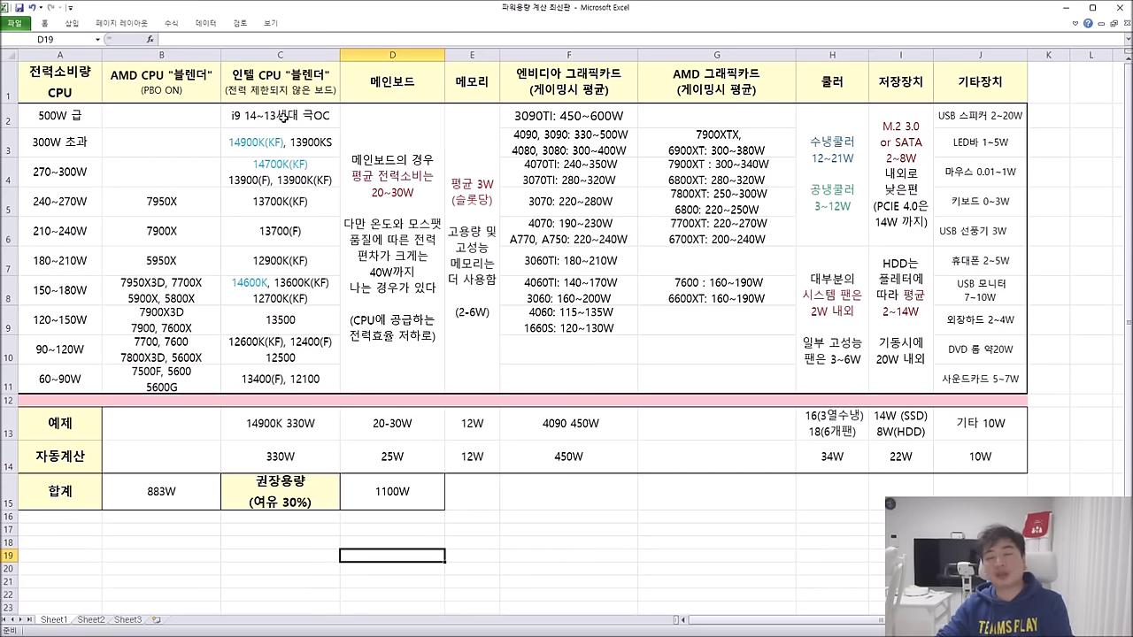
Try 500W for the 14900K in the Intel CPU example cell, and restore it to 330W.
double_click(292, 429)
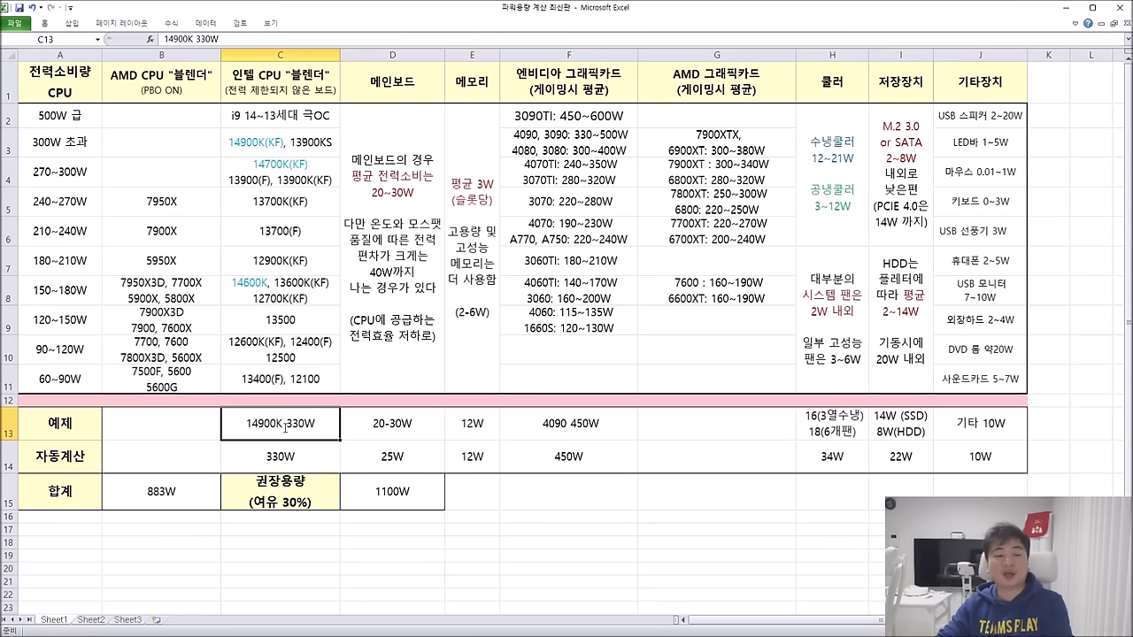
mouse_move(285, 424)
left_mouse_down()
mouse_move(315, 424)
mouse_move(286, 425)
left_mouse_up()
type("50")
left_click(287, 426)
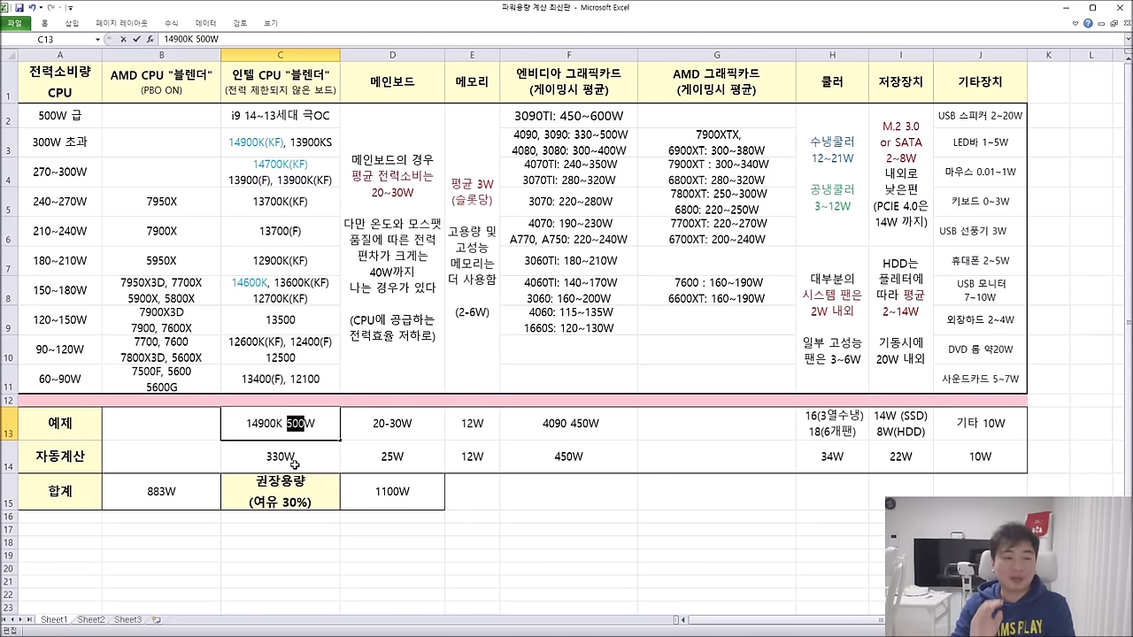
type("330")
left_click(467, 501)
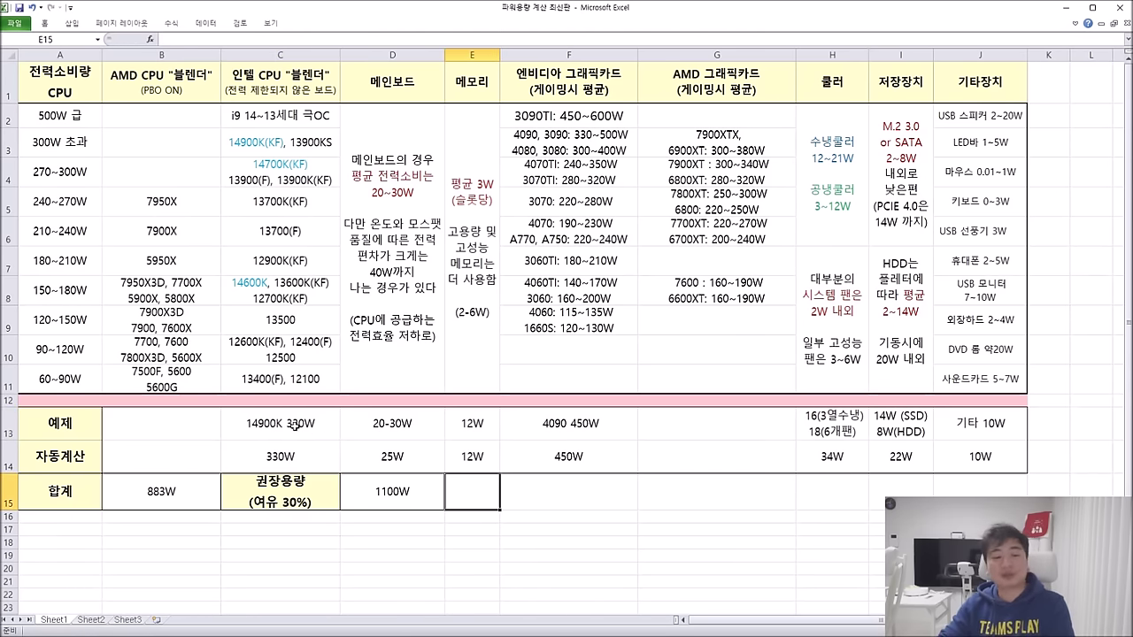
Examine the high-end Intel CPU entries and their wattage bands from "300W 초과" to "240~270W", including the 14900K(KF) and 14700K(KF).
double_click(296, 142)
left_click_drag(291, 142, 334, 140)
left_click(306, 257)
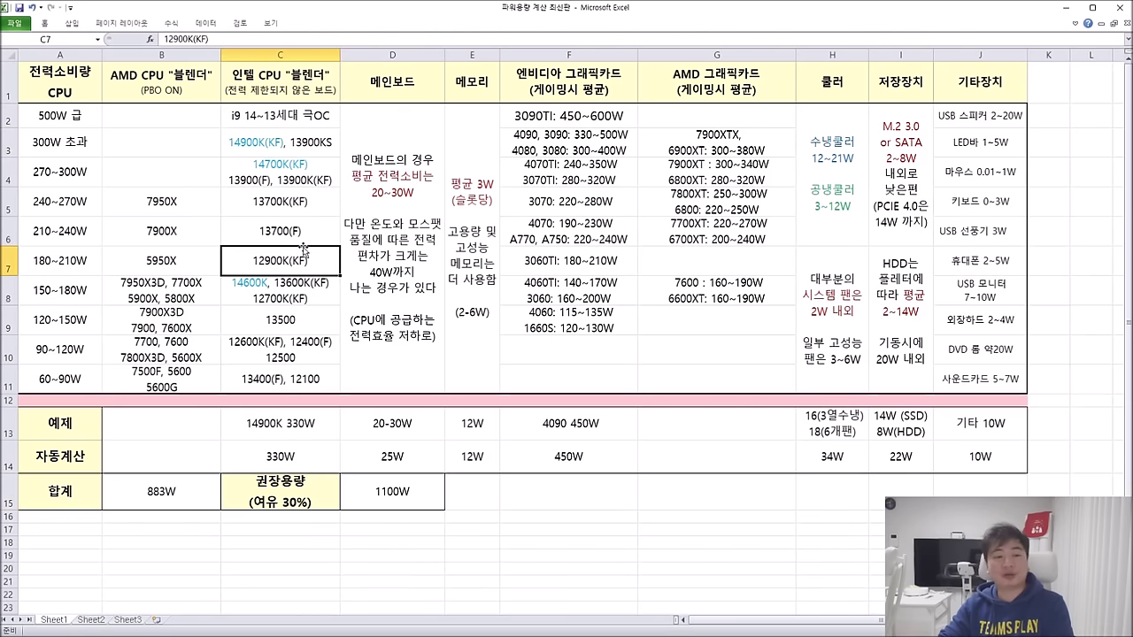
double_click(255, 173)
left_click_drag(252, 177, 309, 175)
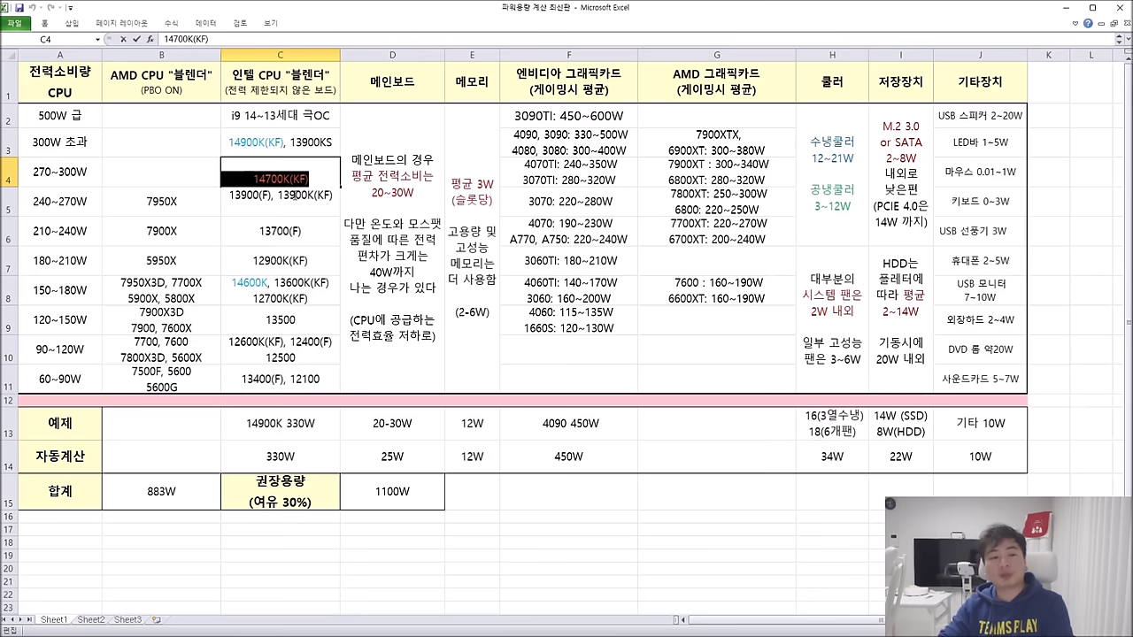
double_click(45, 172)
left_click_drag(34, 172, 106, 172)
double_click(62, 201)
left_click_drag(34, 201, 111, 207)
left_click_drag(61, 118, 98, 142)
double_click(70, 142)
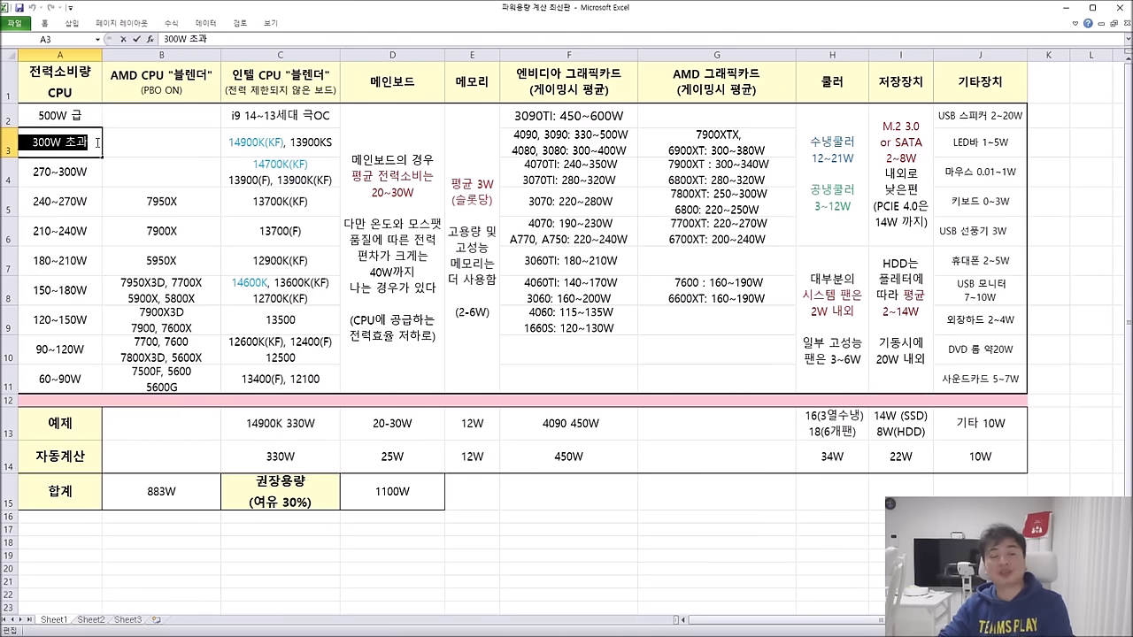
left_click(152, 202)
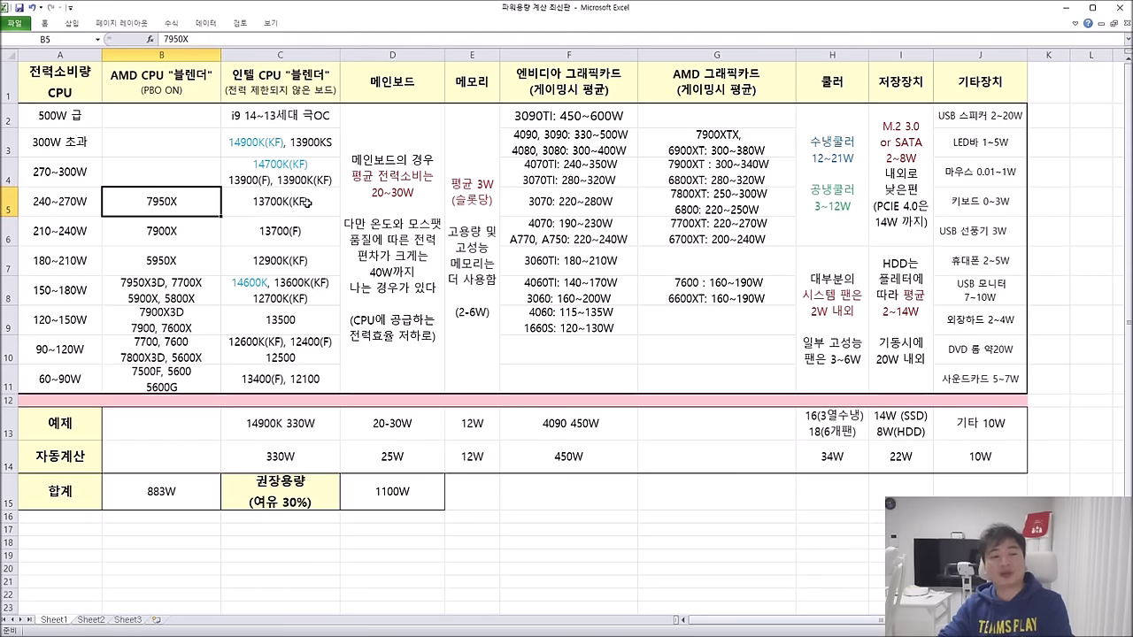
Add "(330W)" on a new line below "14900K(KF), 13900KS" in the Intel CPU column.
double_click(329, 140)
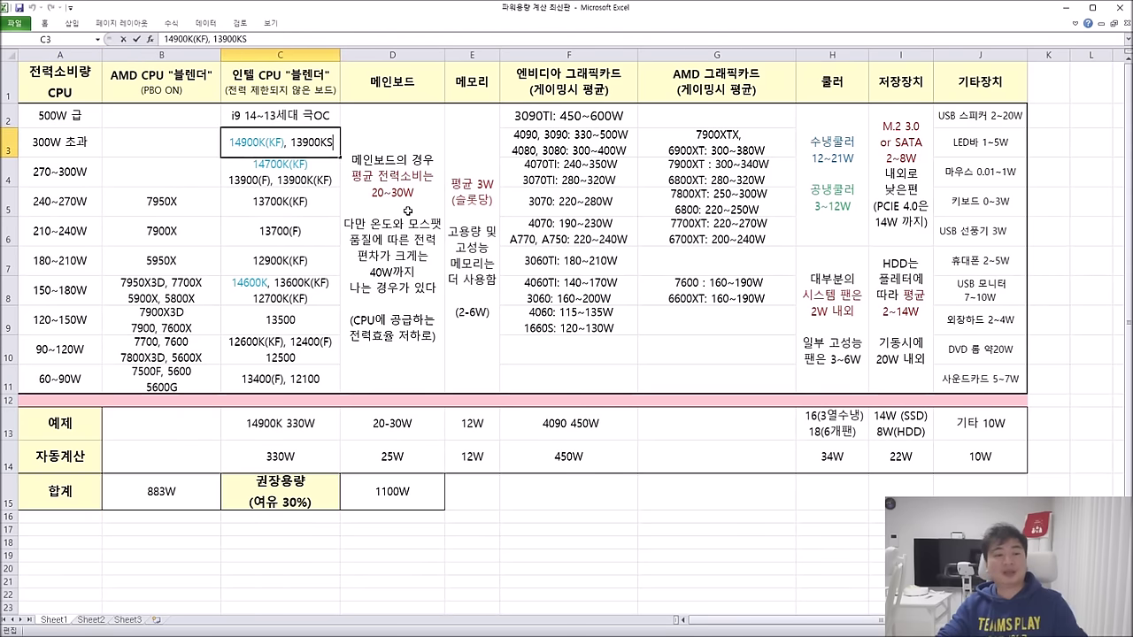
key("alt+Return")
type("(330W)")
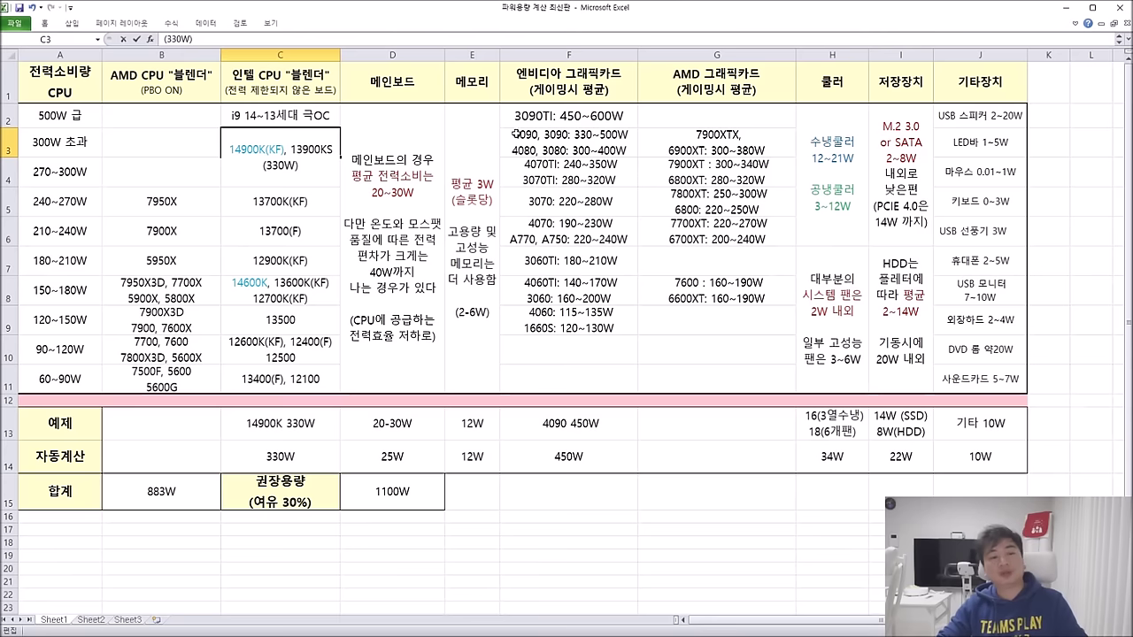
key("Return")
Compare the Intel CPU list with the wattage bands from 270~300W to 180~210W and the Intel value in the 자동계산 row.
double_click(245, 115)
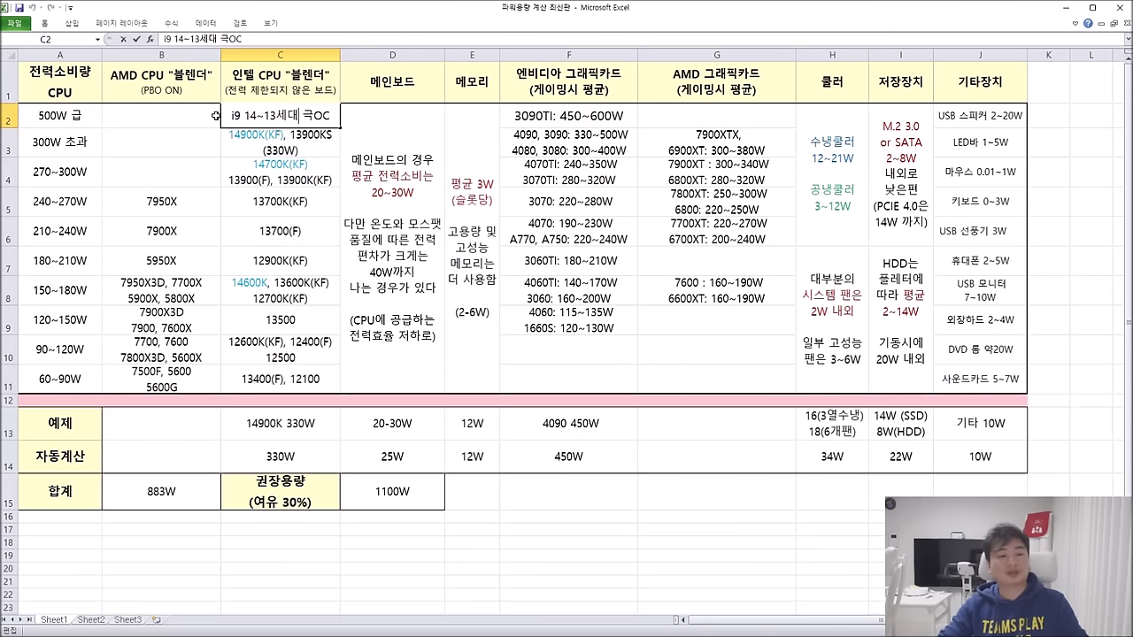
left_click_drag(225, 114, 317, 354)
left_click(379, 194)
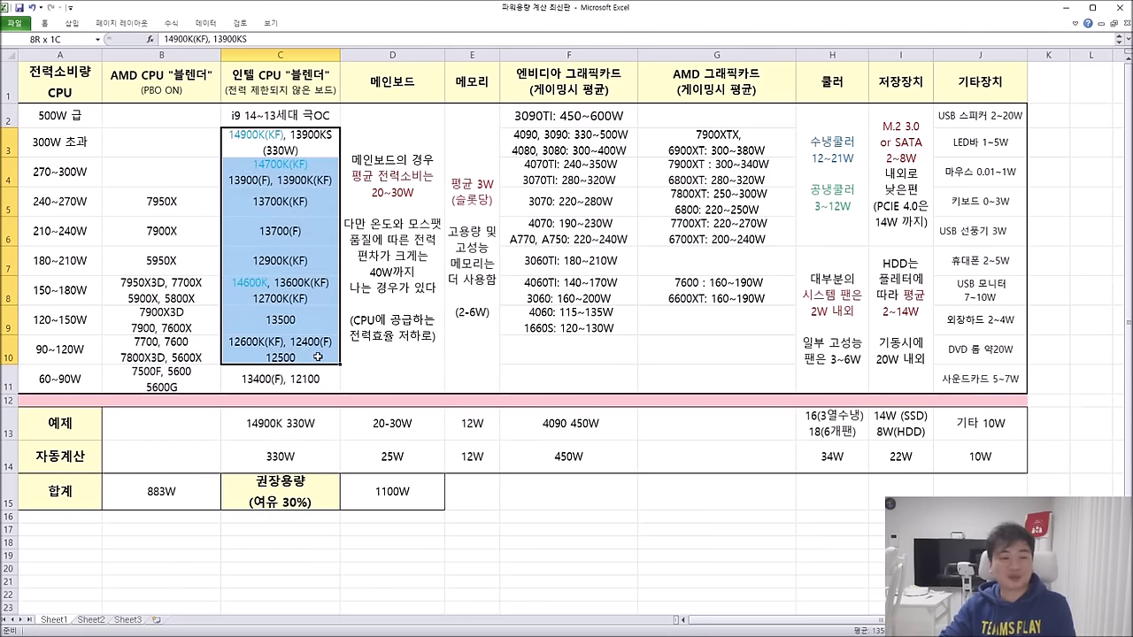
left_click(62, 183)
left_click(61, 202)
left_click(73, 230)
left_click(71, 261)
left_click(260, 463)
left_click(485, 556)
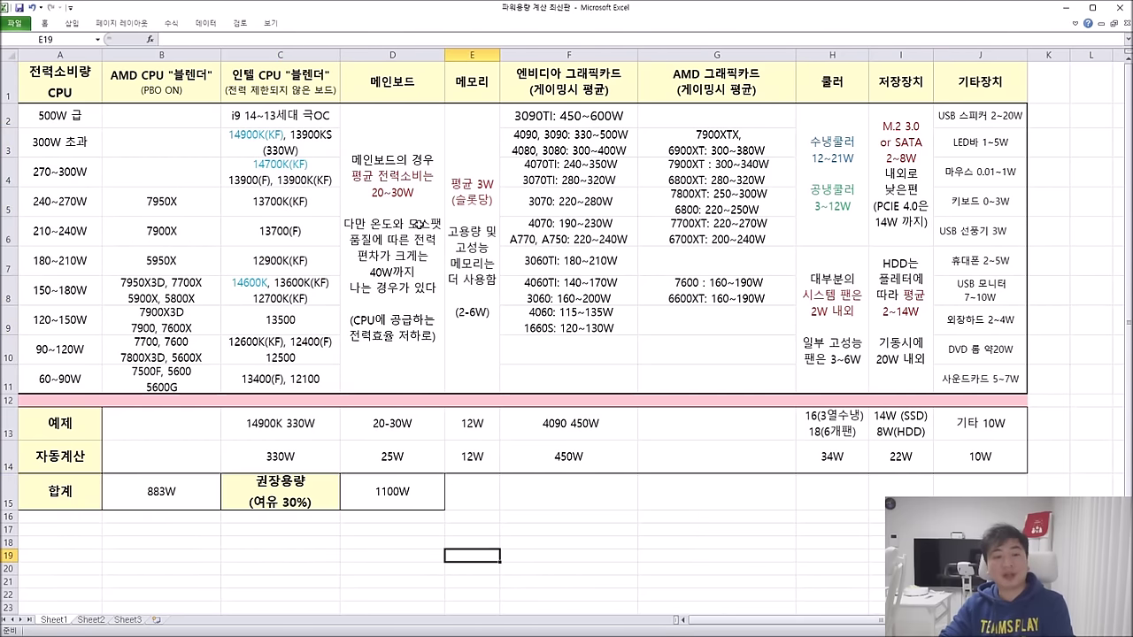
Examine the 메인보드 note on average and maximum consumption, and the motherboard value in the 자동계산 row.
left_click(416, 189)
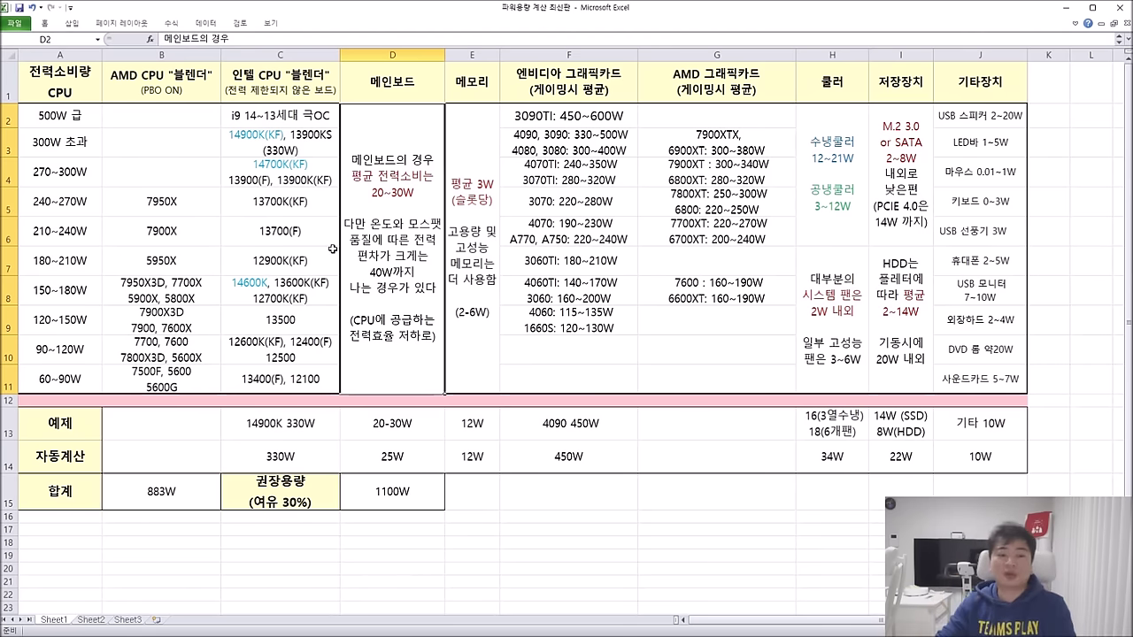
double_click(375, 273)
left_click_drag(370, 273, 426, 277)
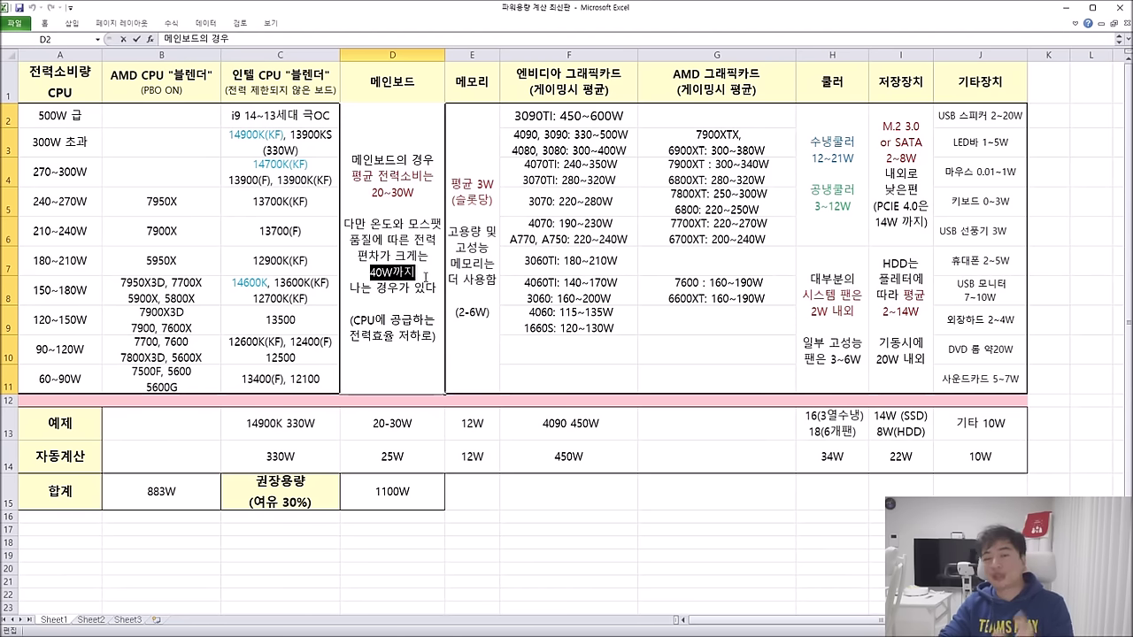
left_click(383, 334)
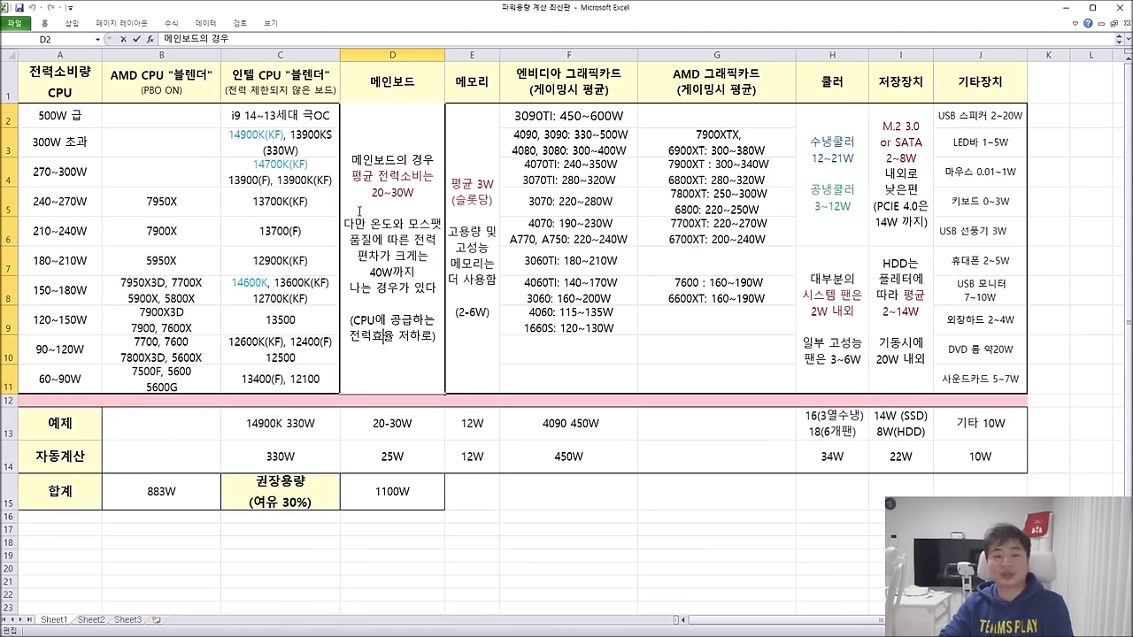
left_click_drag(368, 196, 422, 199)
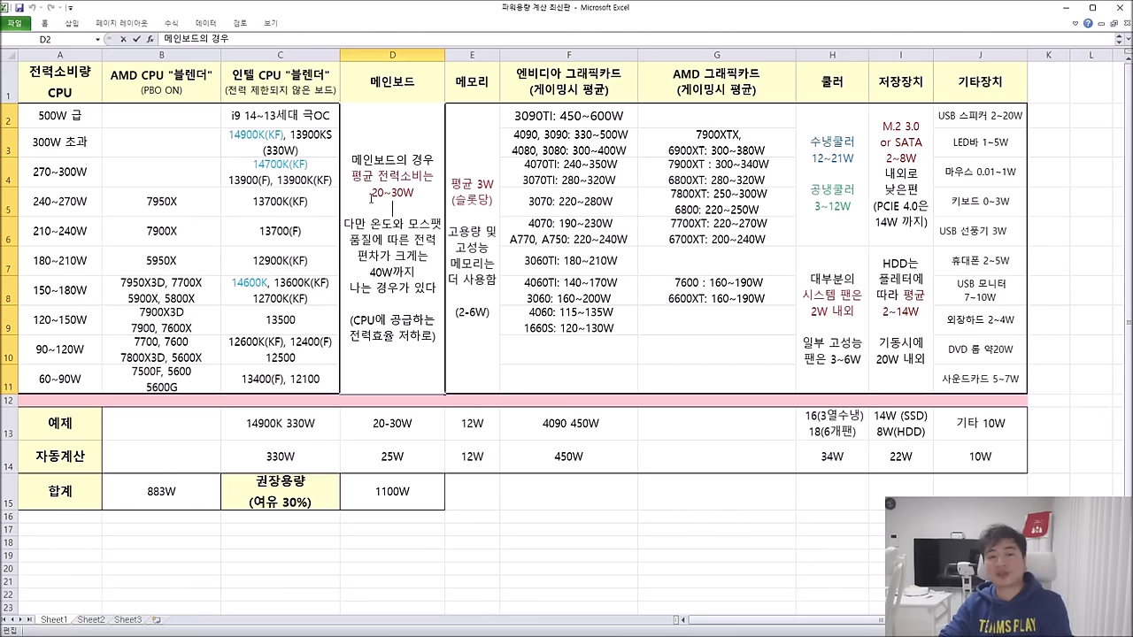
left_click(394, 416)
double_click(402, 457)
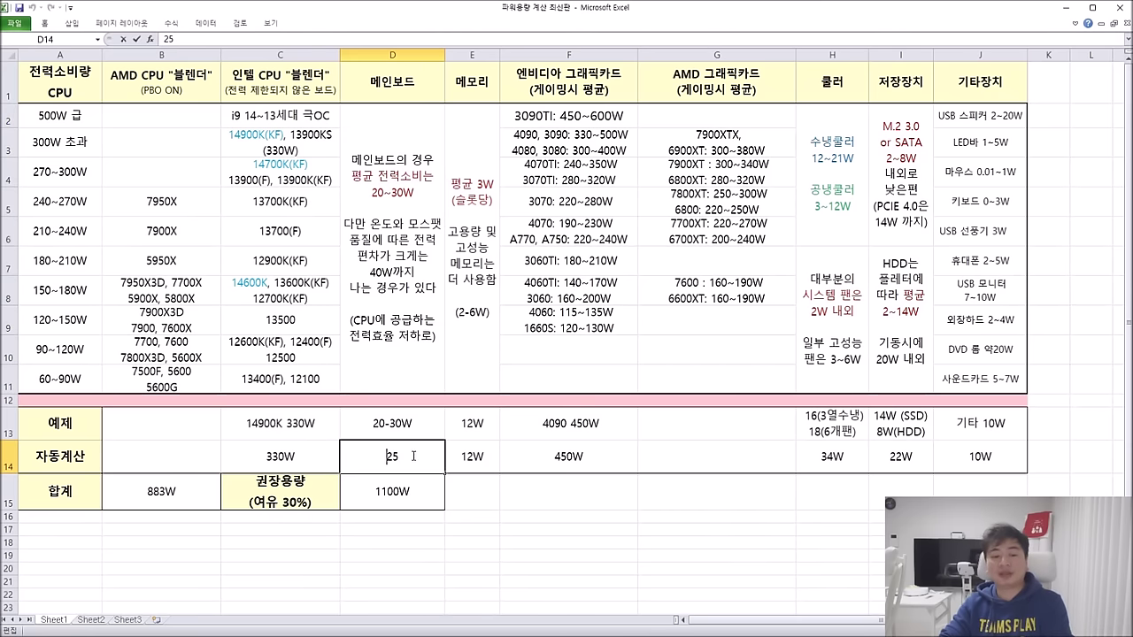
left_click_drag(421, 458, 340, 457)
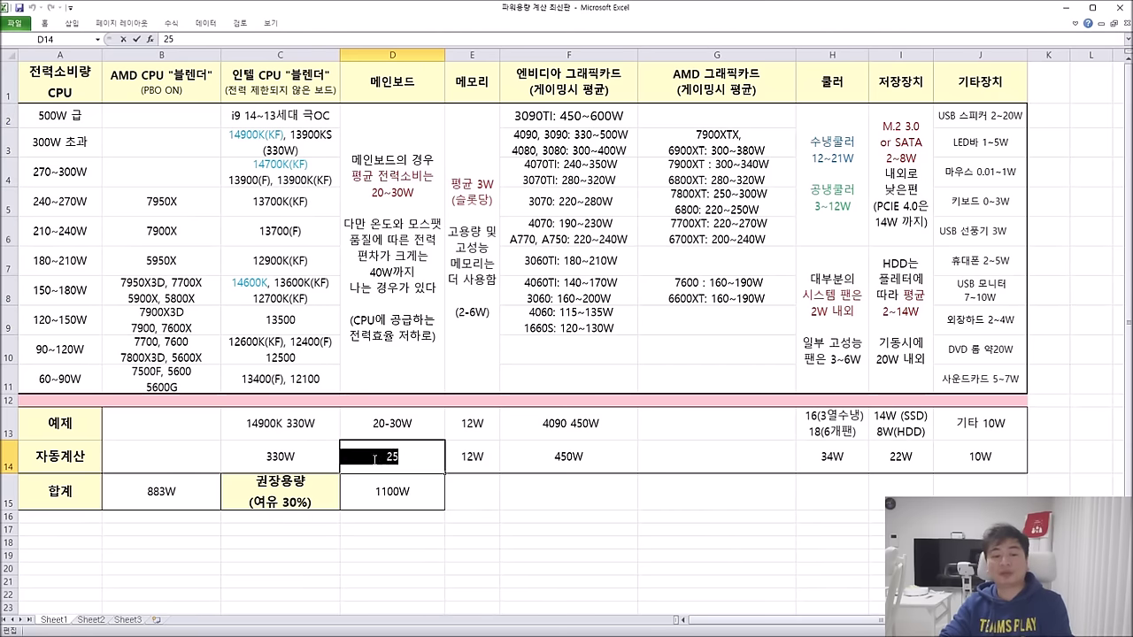
left_click(524, 520)
Set the 메모리 example in the 예제 row to 6W, based on the per-slot average in the memory note.
left_click(478, 245)
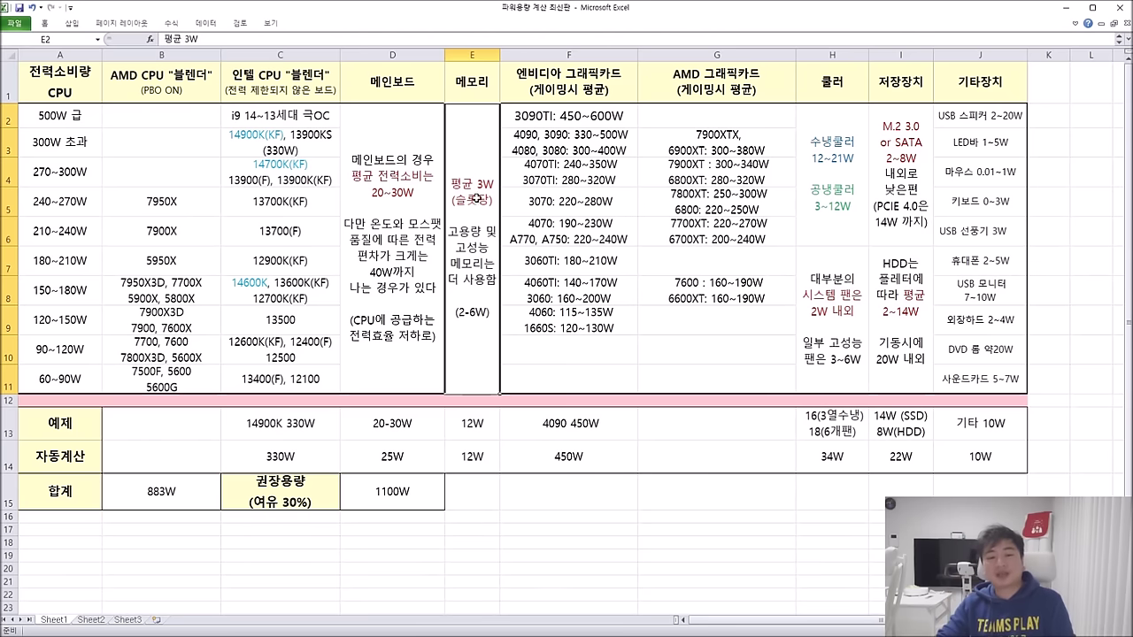
double_click(479, 188)
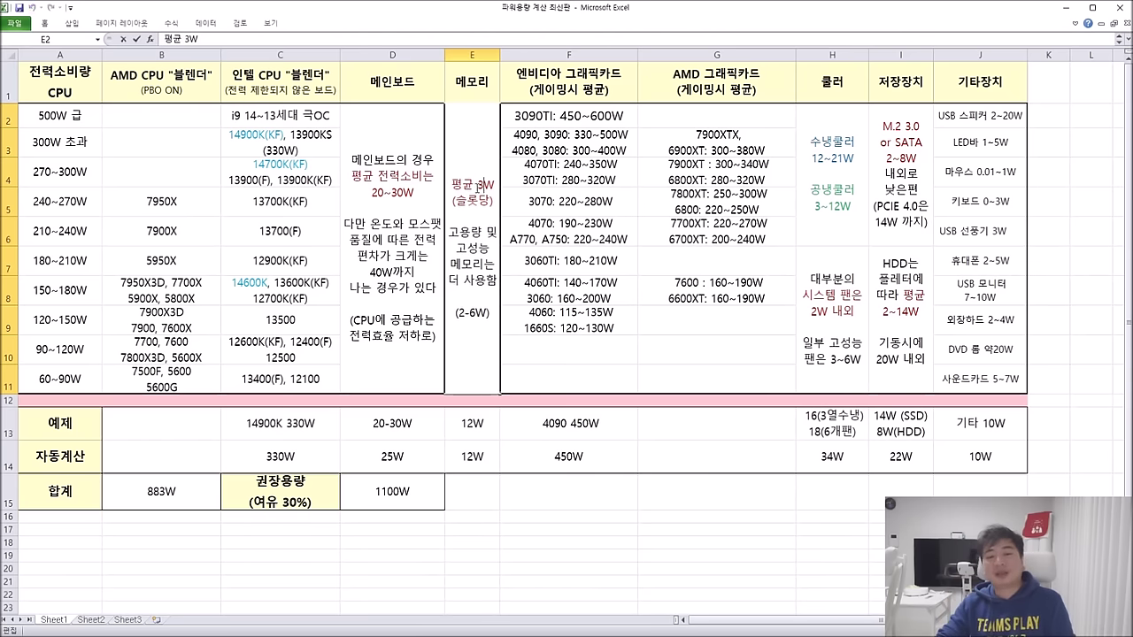
double_click(473, 423)
left_click(476, 455)
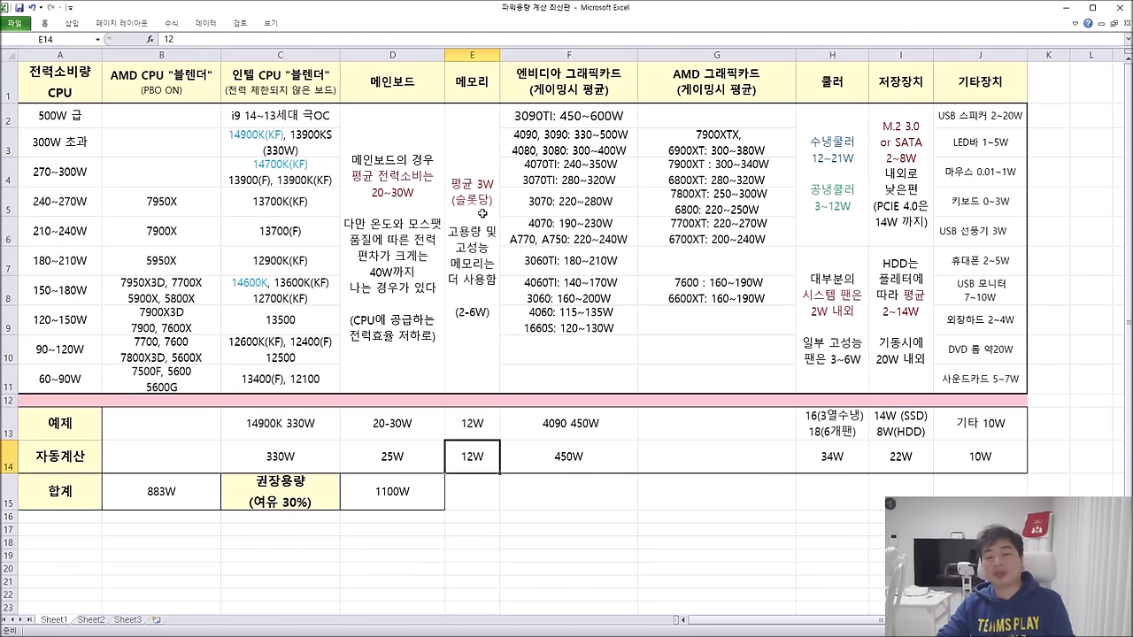
double_click(474, 459)
double_click(472, 457)
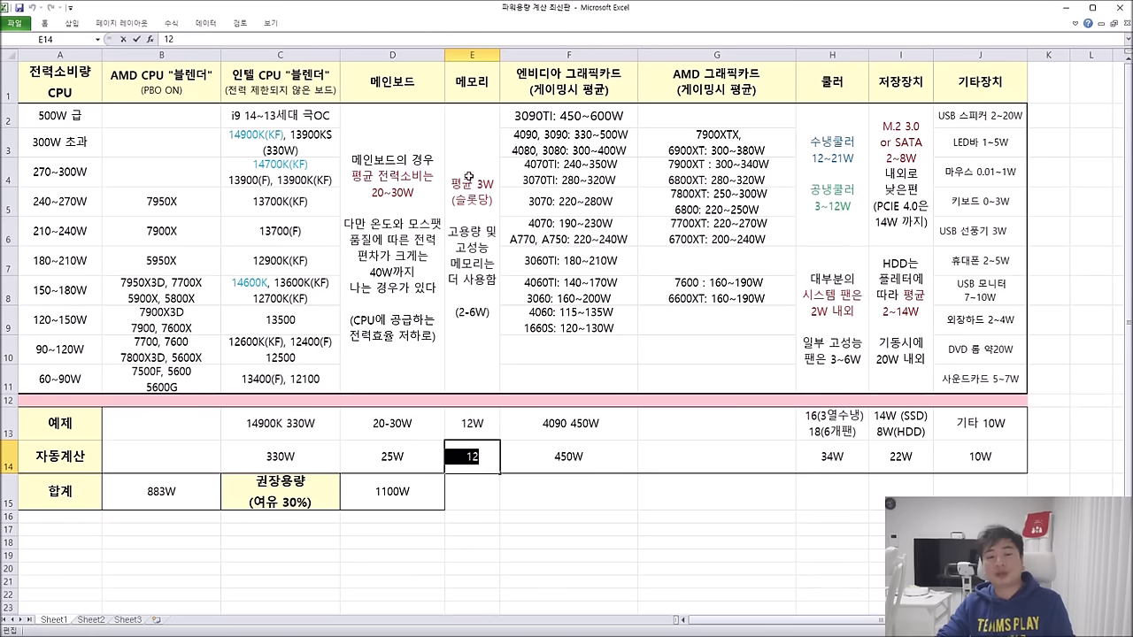
double_click(475, 423)
double_click(469, 426)
type("6W")
Set the 메모리 value in the 자동계산 row to 6.
double_click(471, 457)
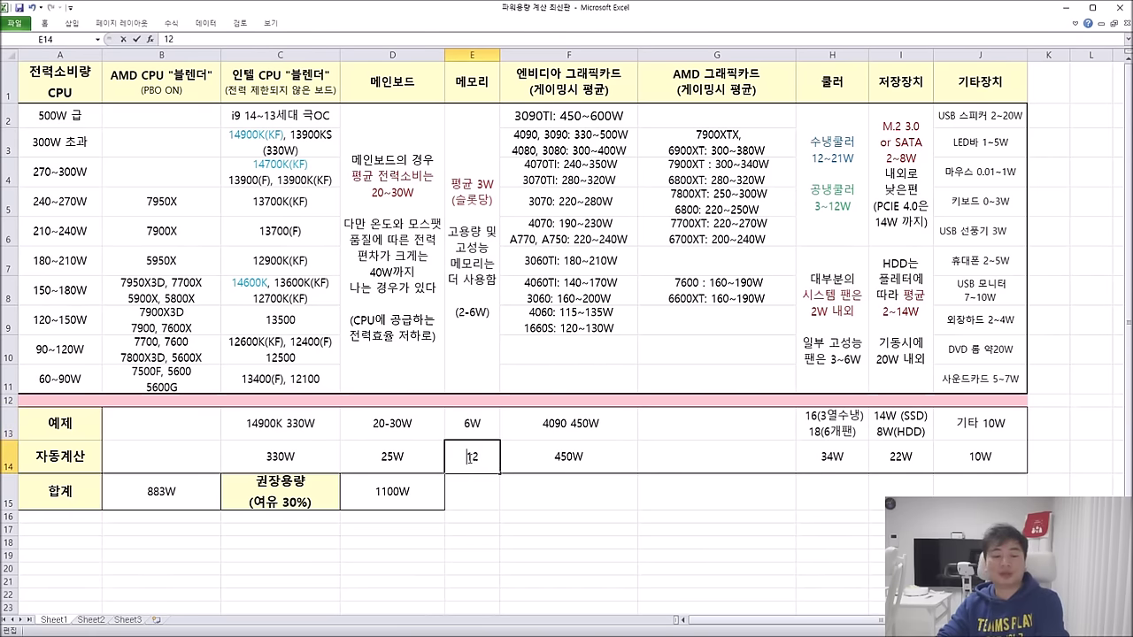
double_click(482, 458)
type("6")
left_click(554, 529)
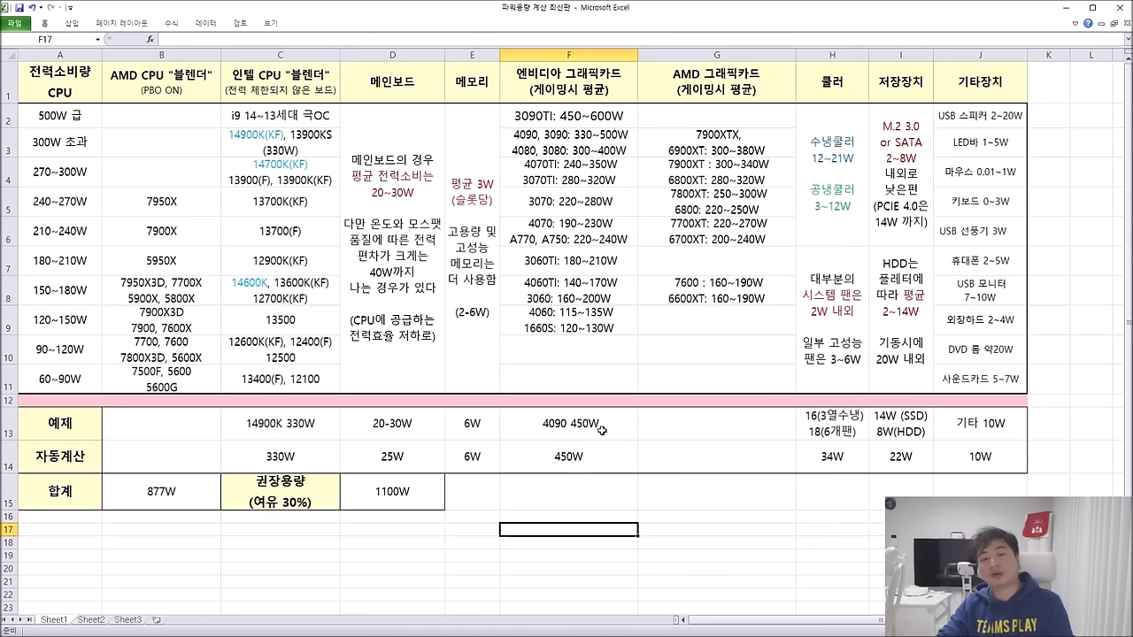
Examine the gaming wattage ranges in the Nvidia graphics card column, focusing on the 3090TI range.
double_click(560, 121)
left_click(590, 220)
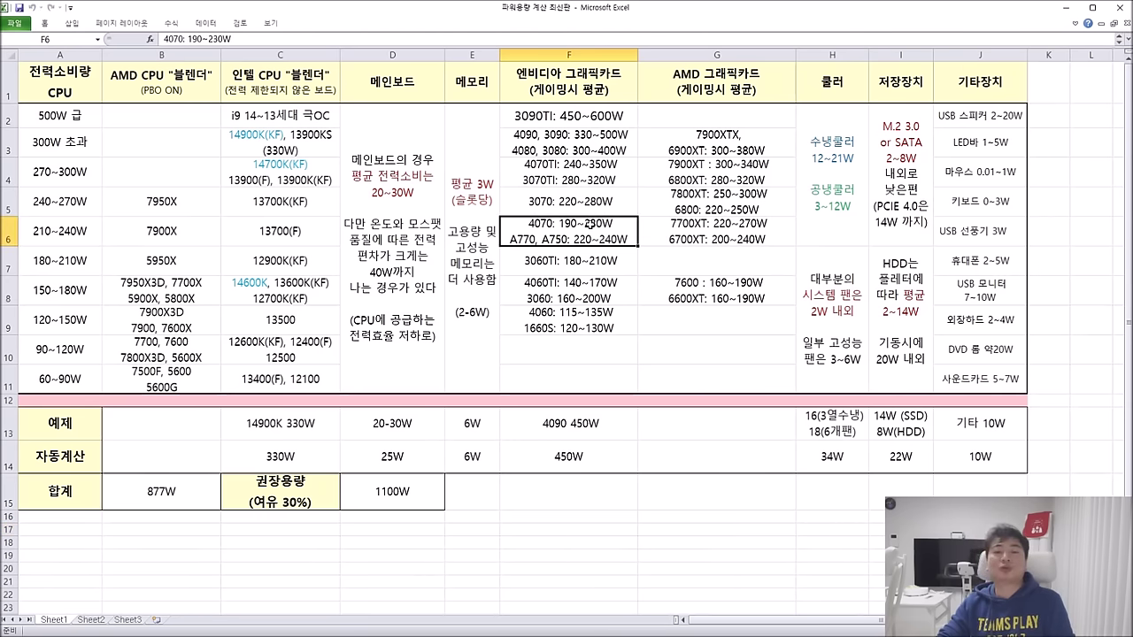
double_click(566, 122)
left_click_drag(560, 116, 618, 113)
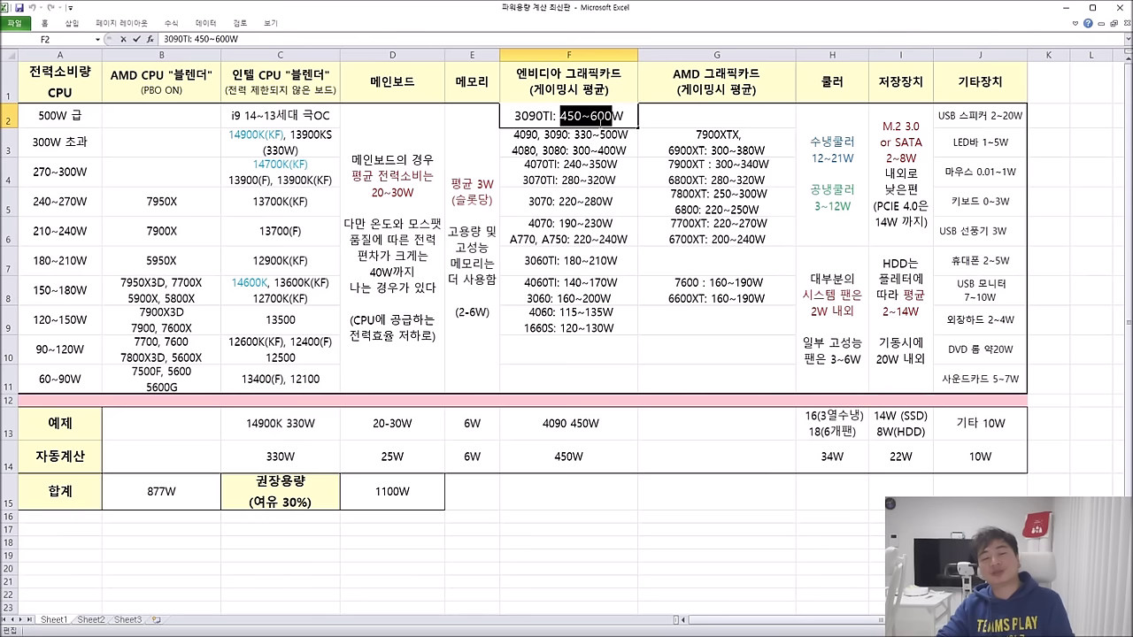
Switch to Chrome and examine the 20 ms spike power chart in TechPowerUp's ZOTAC GeForce RTX 3090 AMP review.
mouse_move(249, 635)
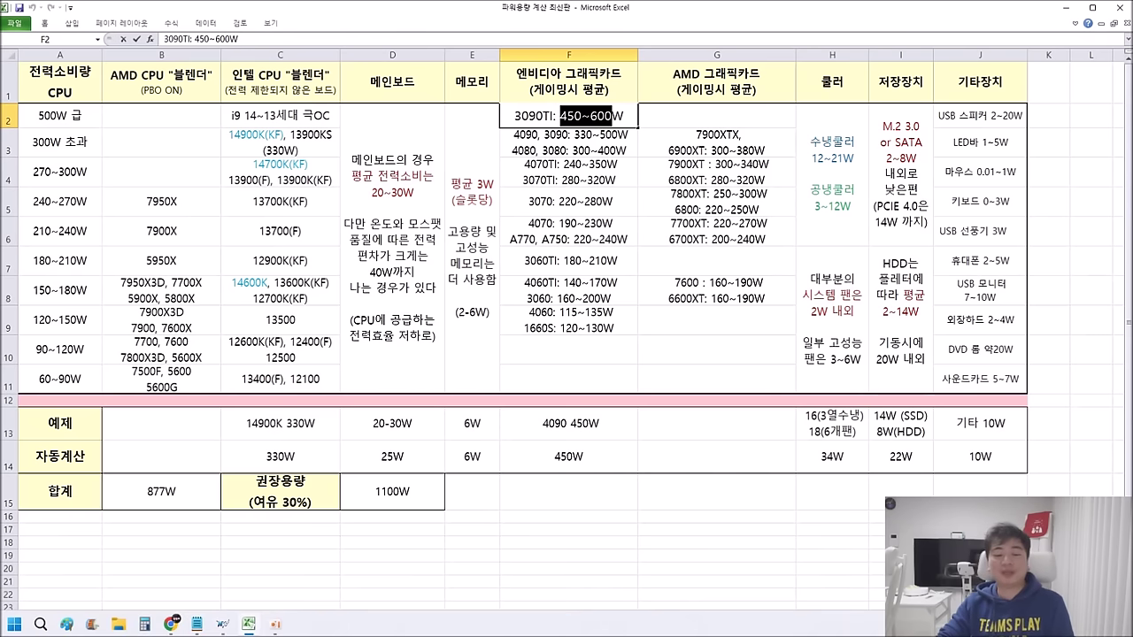
mouse_move(173, 630)
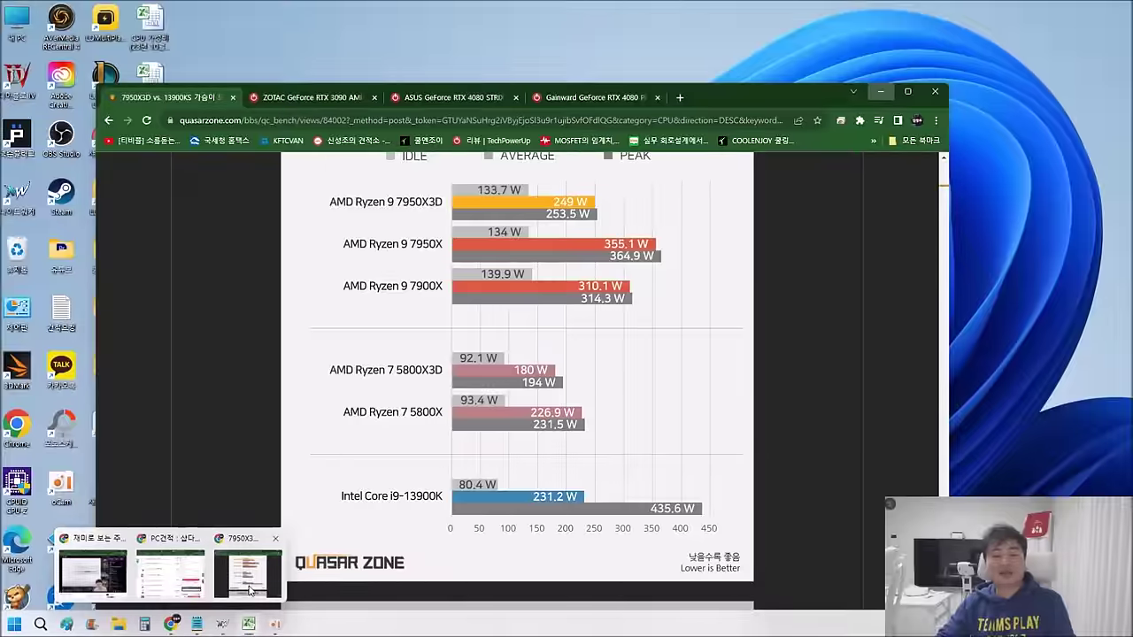
left_click(247, 588)
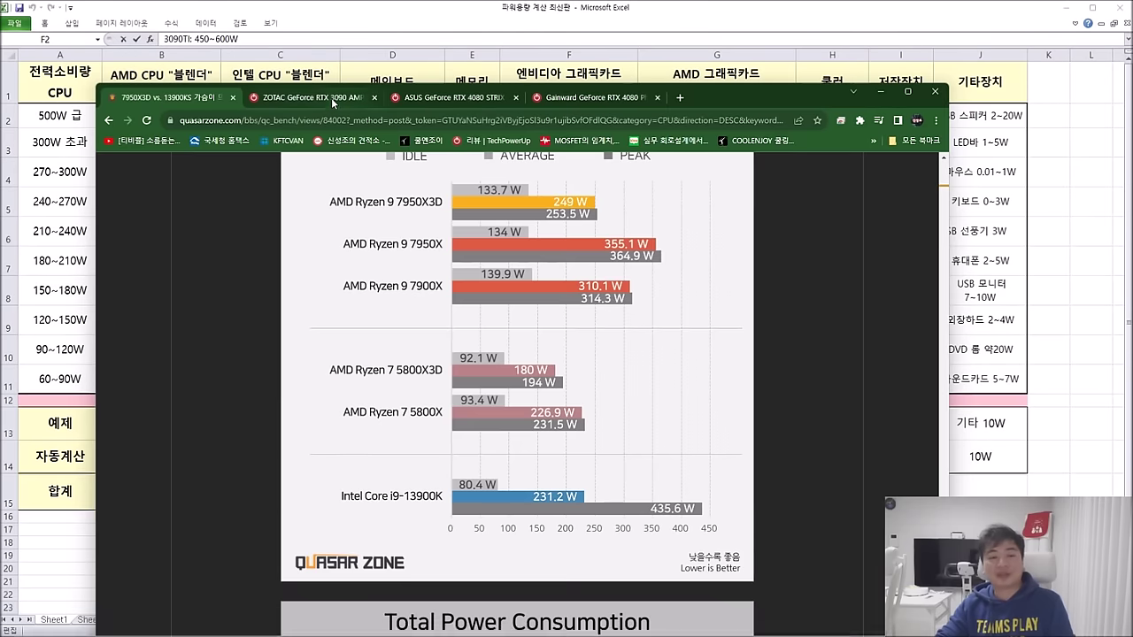
left_click(331, 97)
scroll(357, 225, "up", 1)
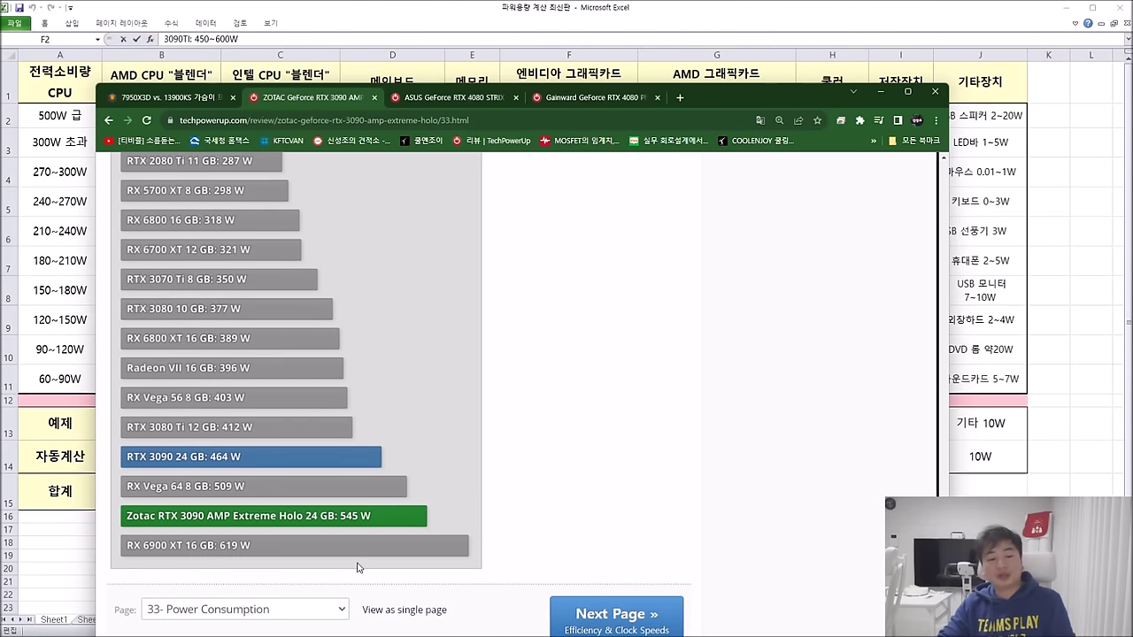
scroll(368, 562, "up", 1)
scroll(367, 563, "up", 7)
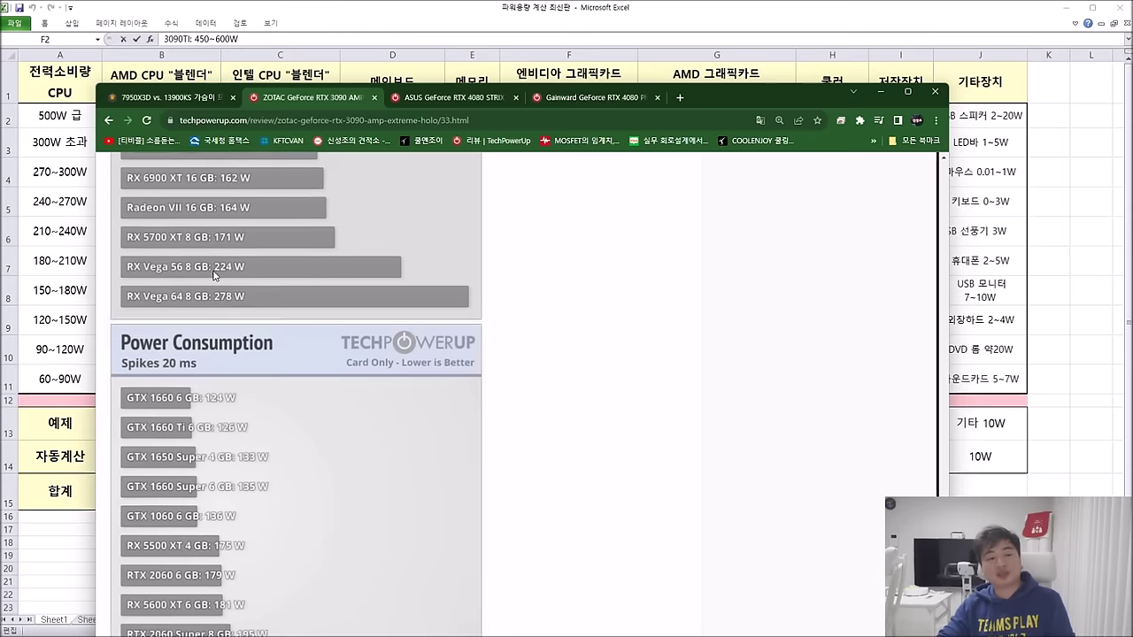
scroll(358, 460, "down", 10)
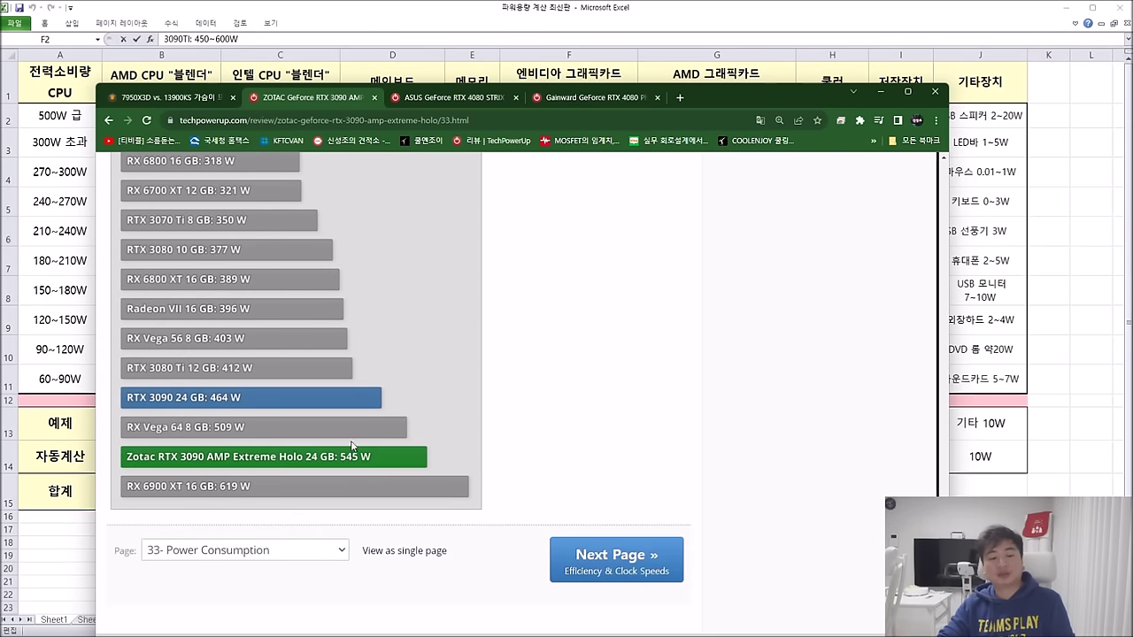
scroll(360, 462, "up", 10)
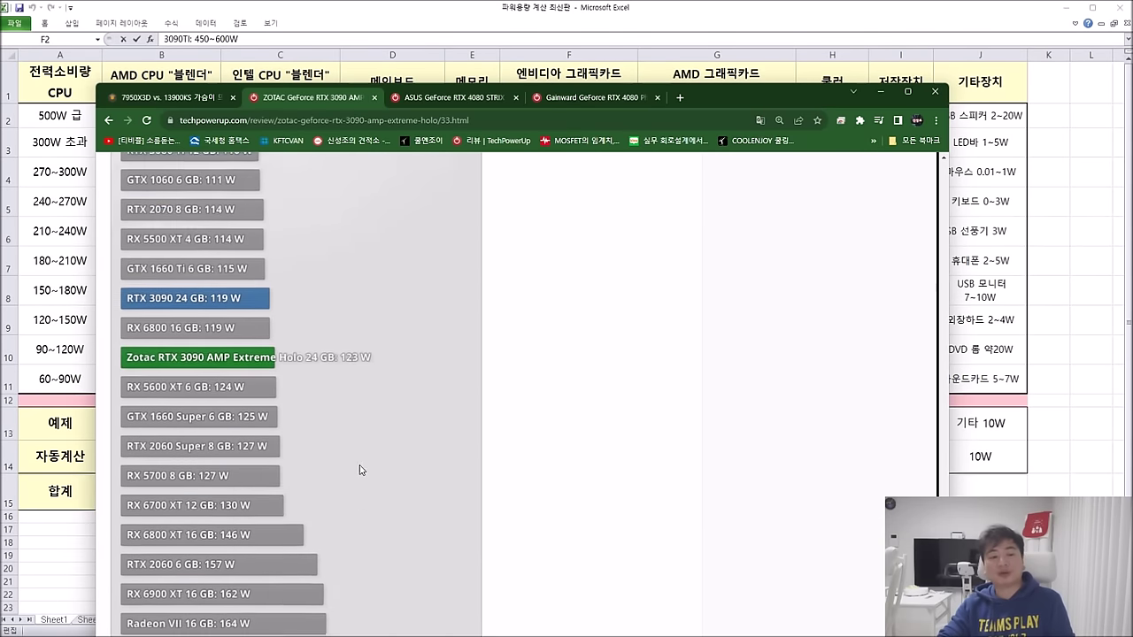
scroll(361, 467, "down", 10)
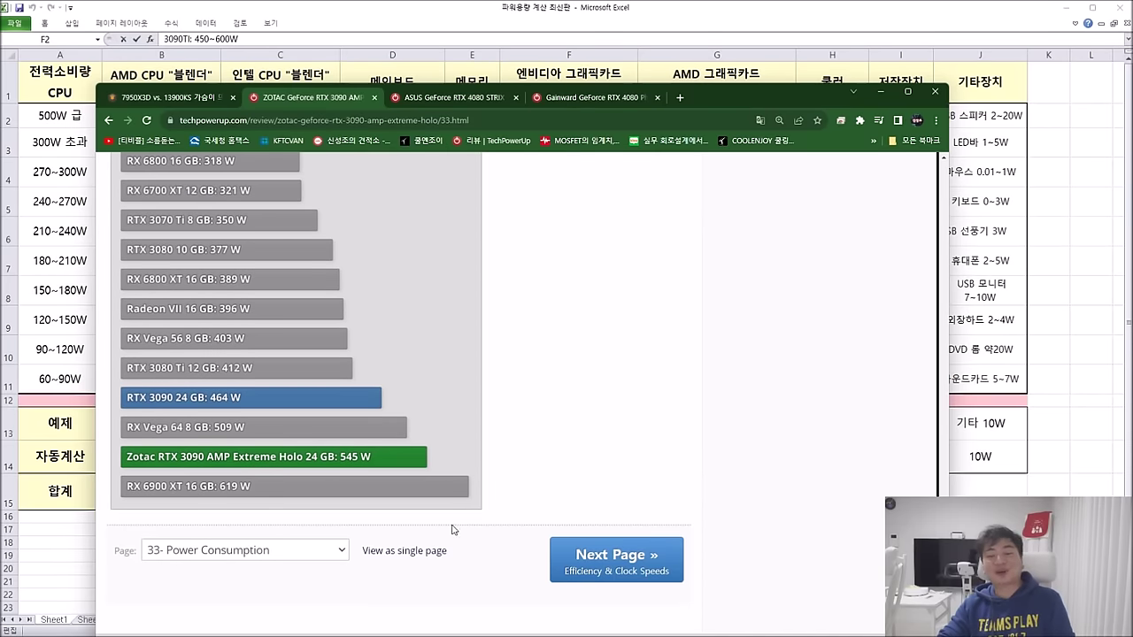
Examine the Gaming power consumption chart in the review for the RTX 3090 and Zotac RTX 3090 AMP Extreme Holo.
scroll(342, 552, "up", 8)
scroll(341, 552, "up", 7)
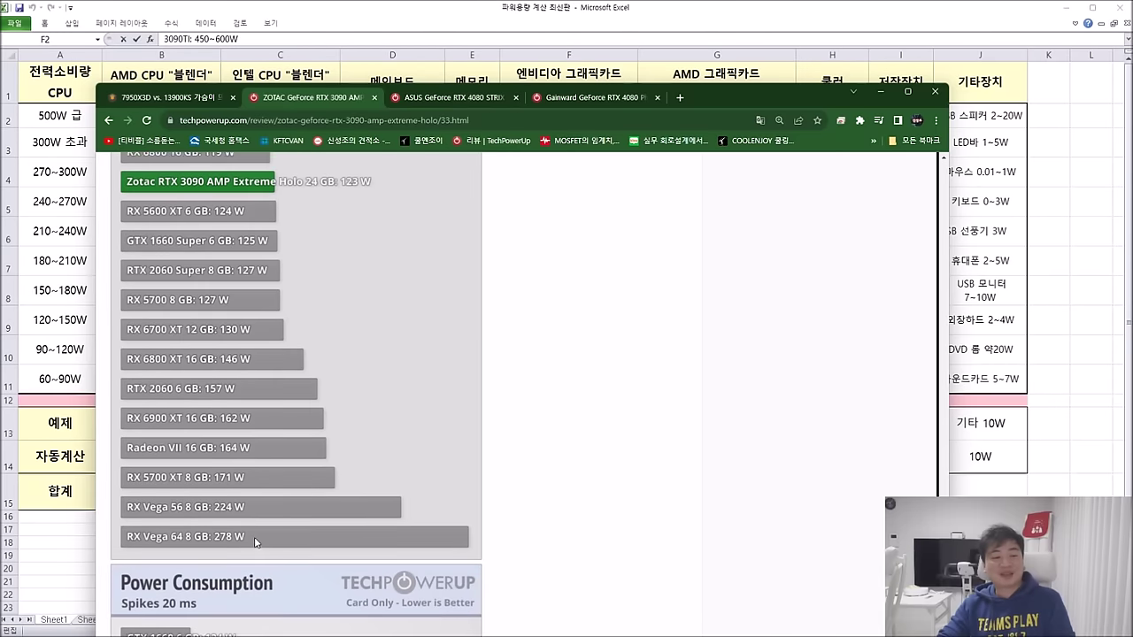
scroll(250, 415, "up", 10)
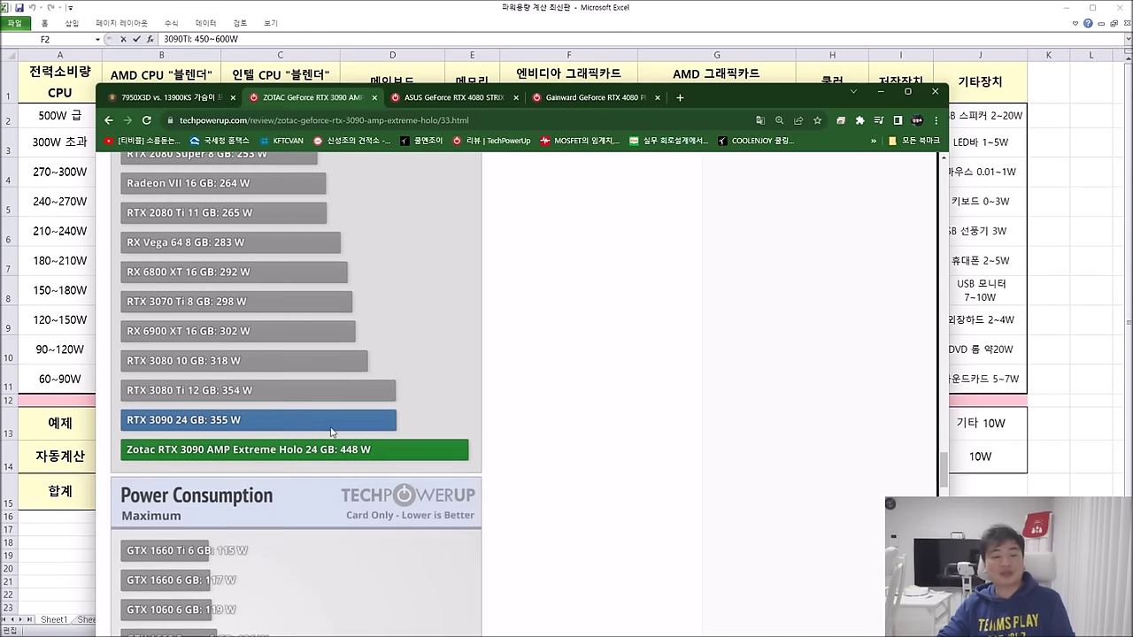
scroll(311, 364, "up", 8)
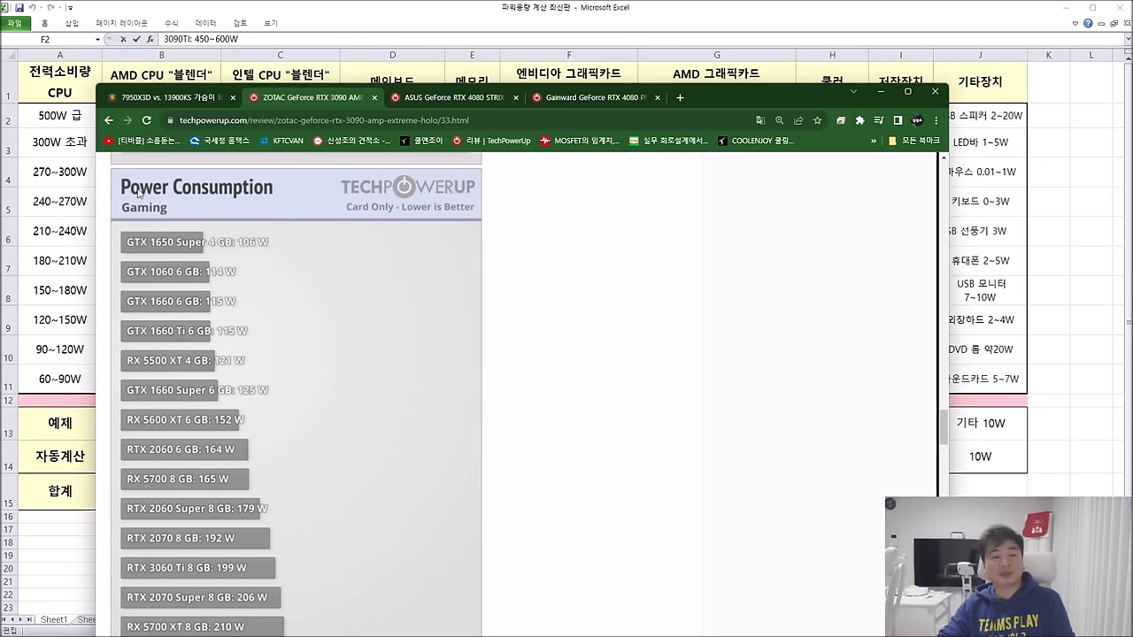
scroll(311, 366, "down", 8)
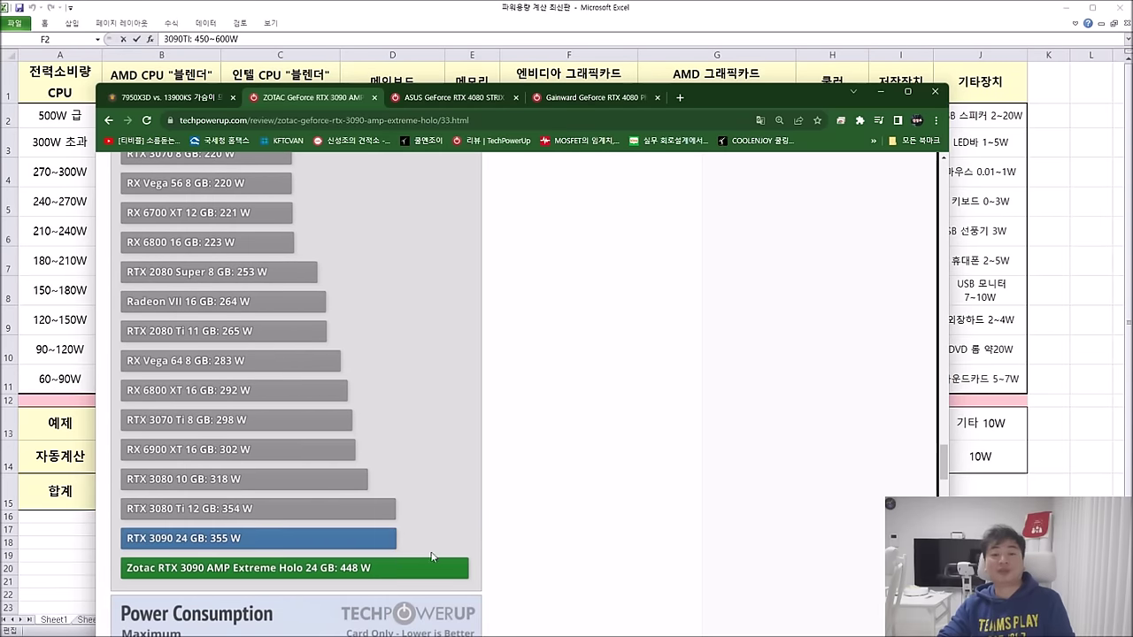
Examine the Gaming power consumption chart in TechPowerUp's ASUS GeForce RTX 4080 STRIX OC review.
scroll(480, 536, "down", 1)
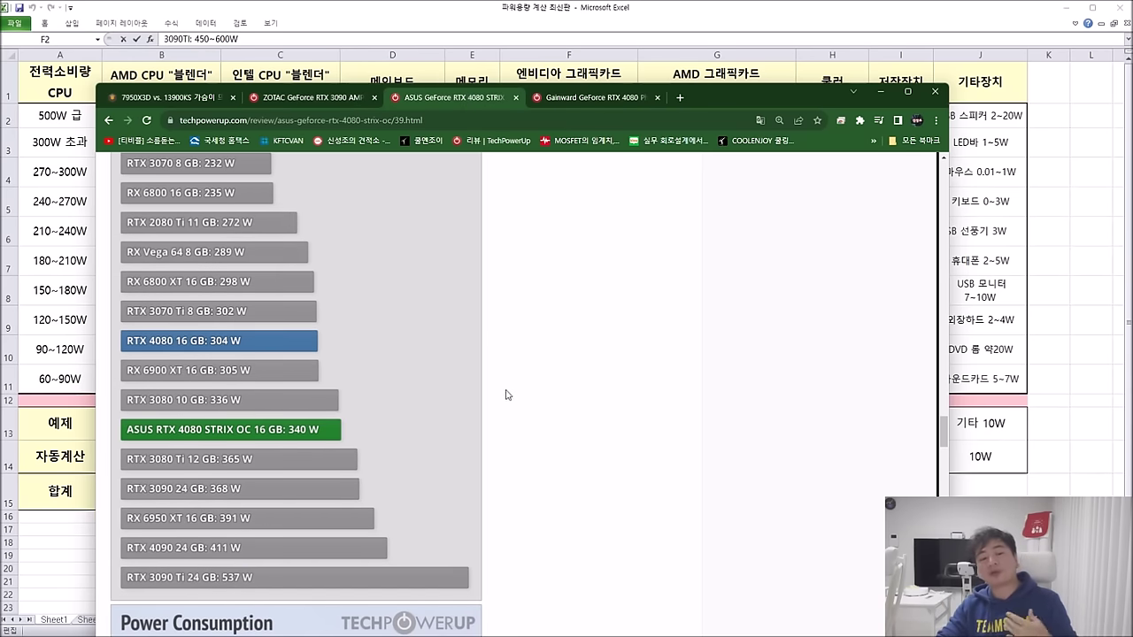
scroll(376, 381, "down", 10)
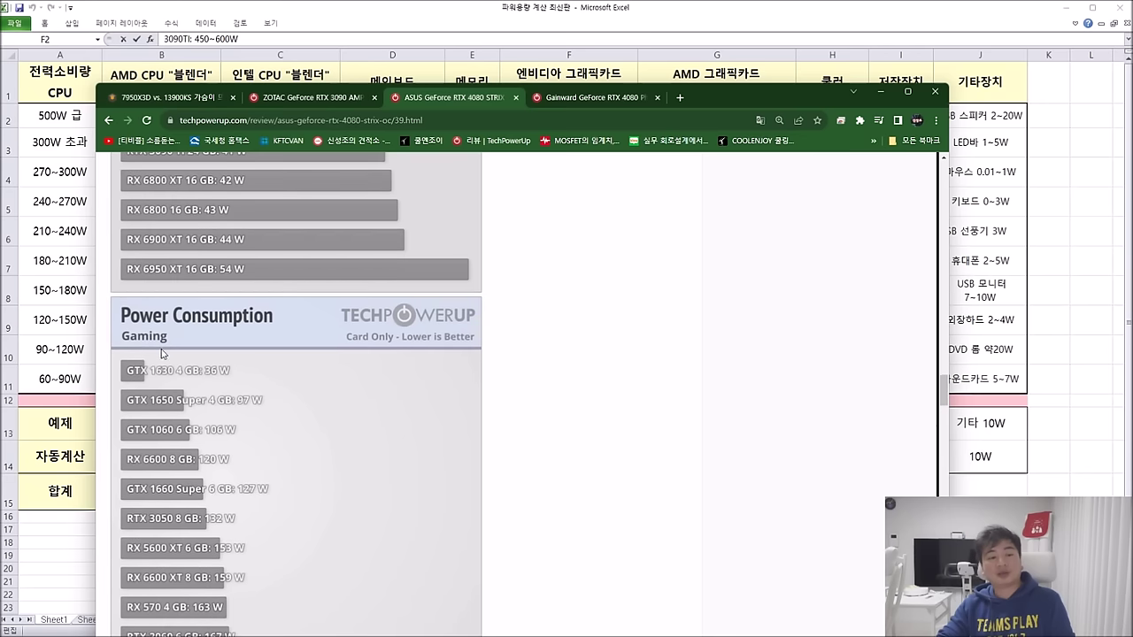
scroll(451, 410, "down", 10)
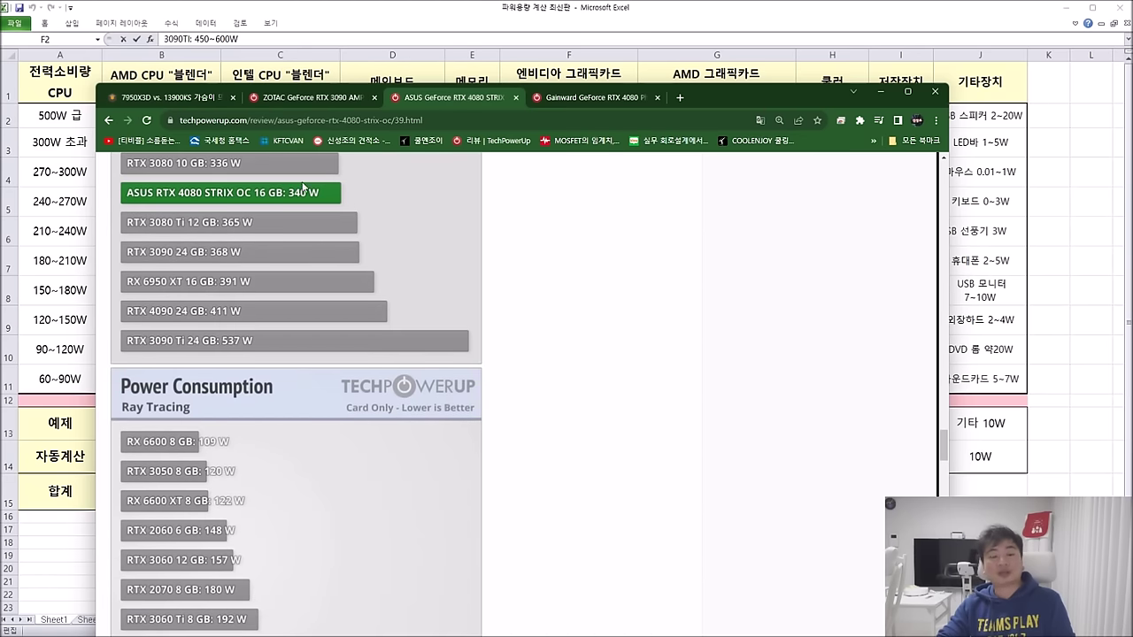
Examine the Gaming power consumption chart in the Gainward GeForce RTX 4080 Phoenix review for the RTX 4080 cards.
key("ctrl+Tab")
scroll(430, 379, "up", 1)
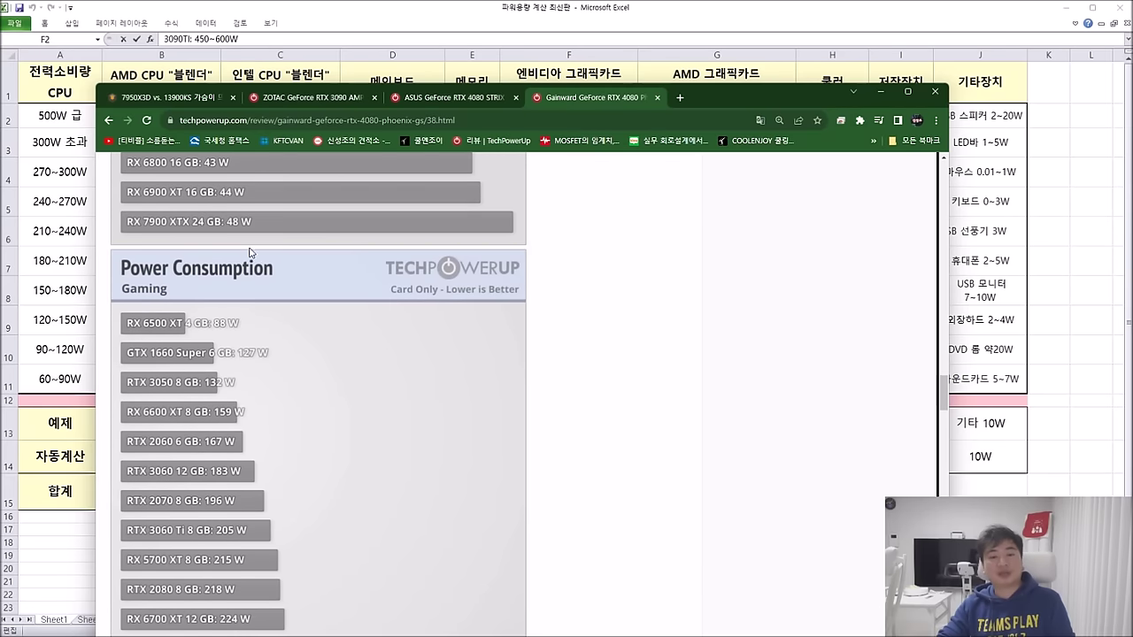
scroll(209, 310, "down", 1)
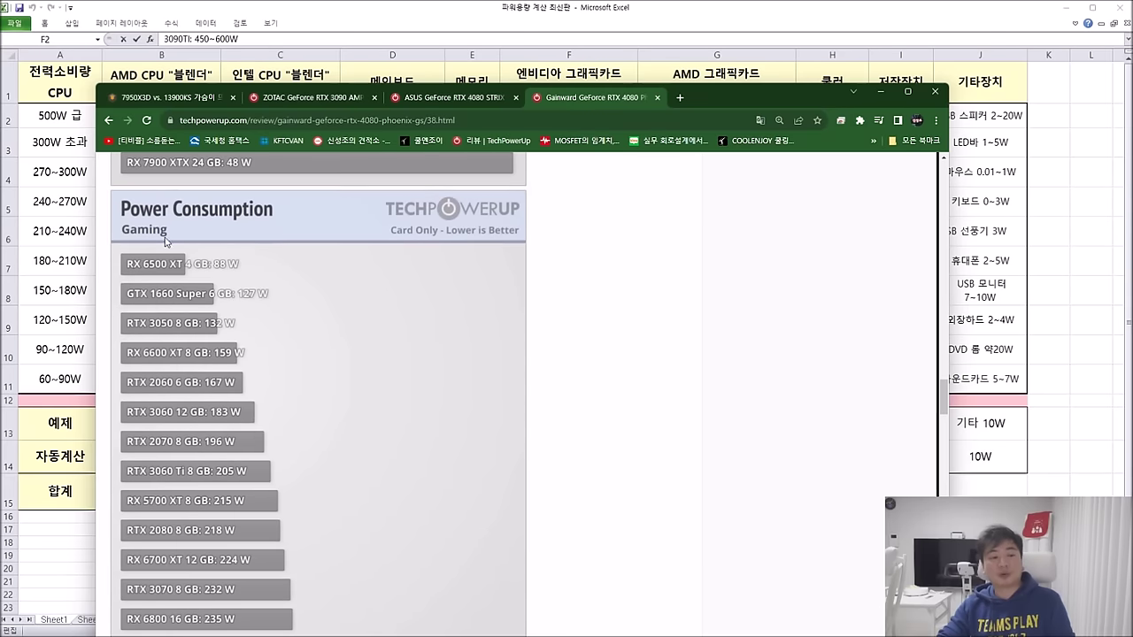
scroll(403, 380, "down", 8)
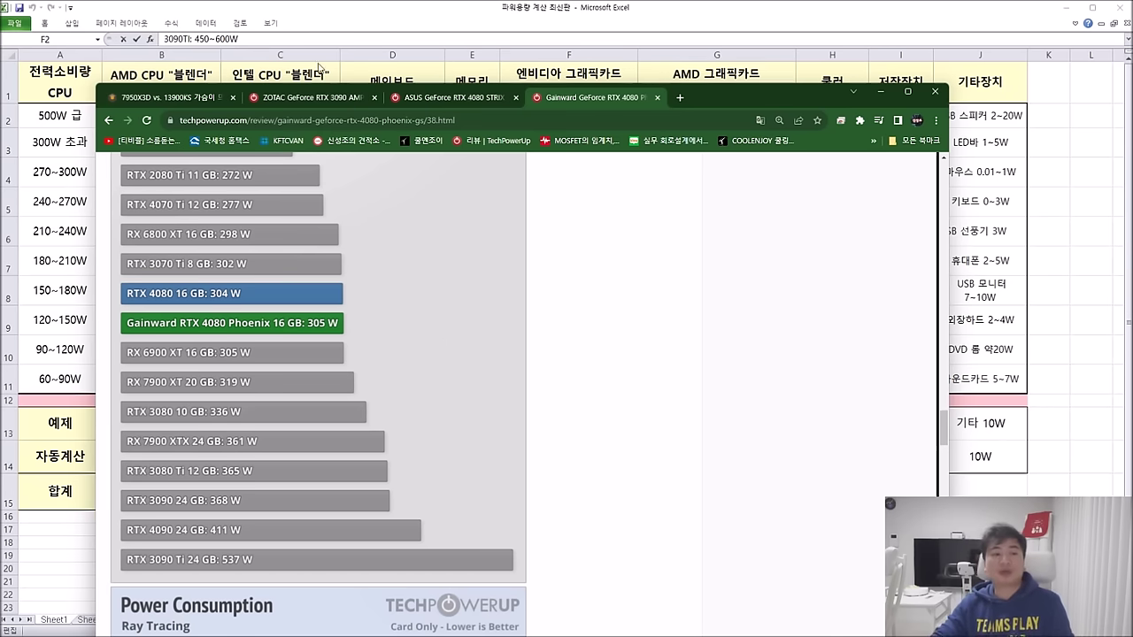
Switch back to the Excel workbook and examine the 3090TI gaming wattage range in the Nvidia graphics card column.
left_click(65, 185)
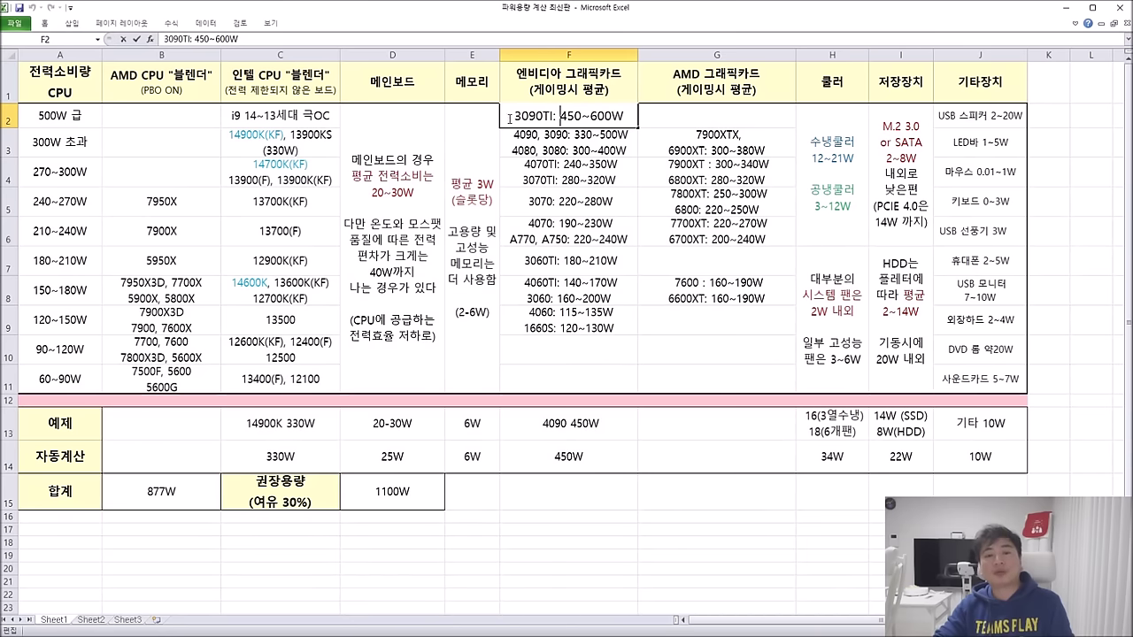
left_click_drag(512, 116, 624, 116)
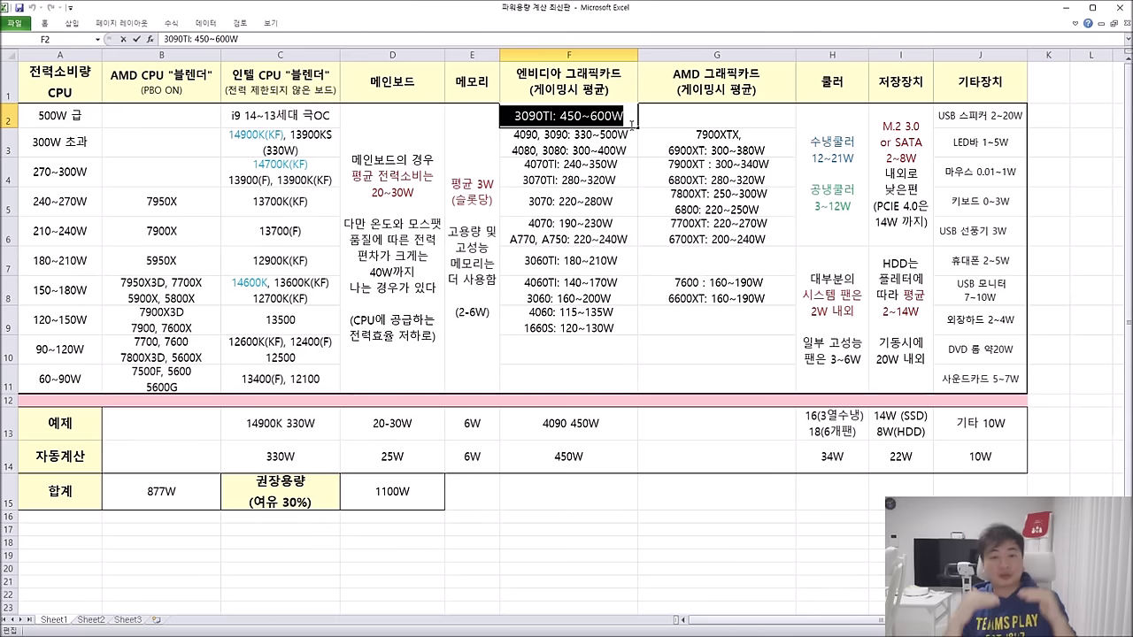
left_click(578, 165)
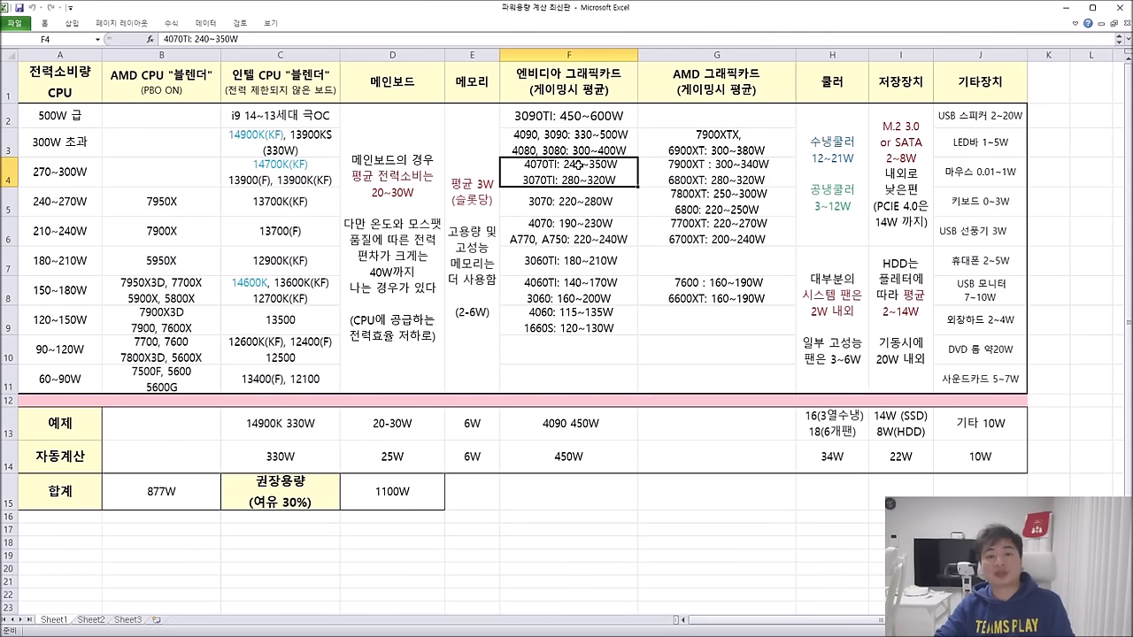
left_click(547, 137)
left_click(576, 113)
double_click(576, 114)
double_click(580, 115)
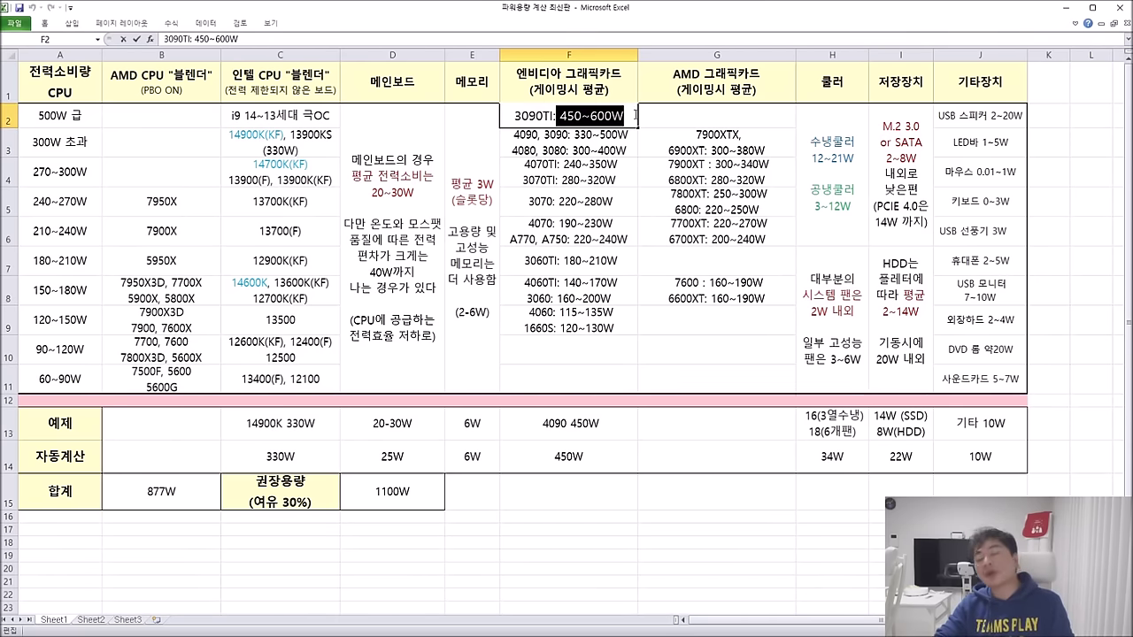
left_click_drag(592, 114, 620, 116)
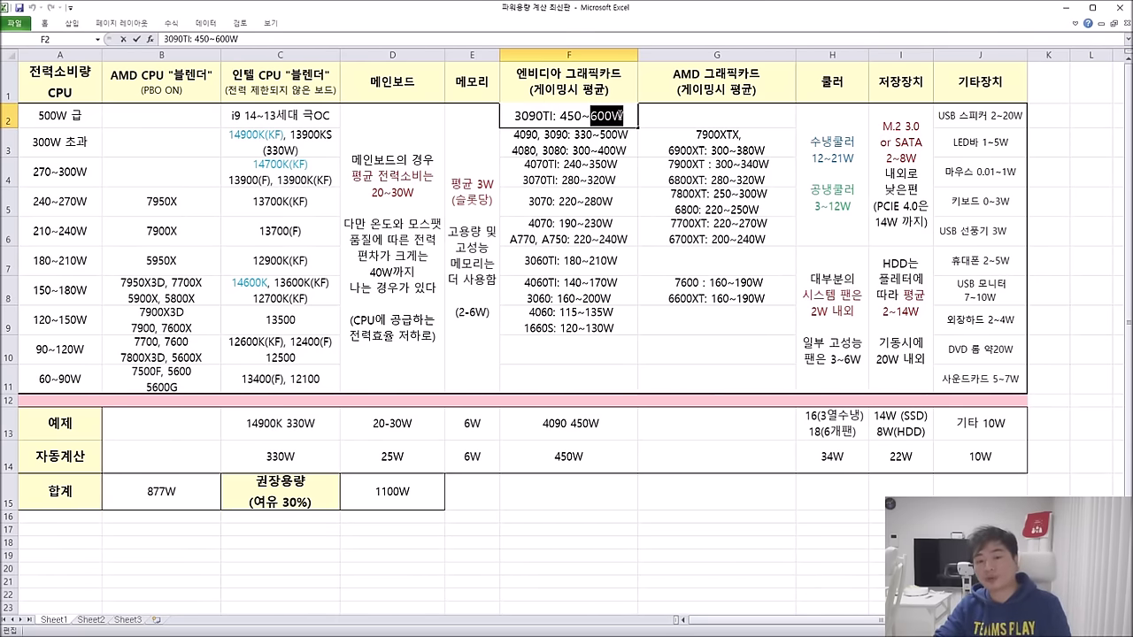
double_click(576, 115)
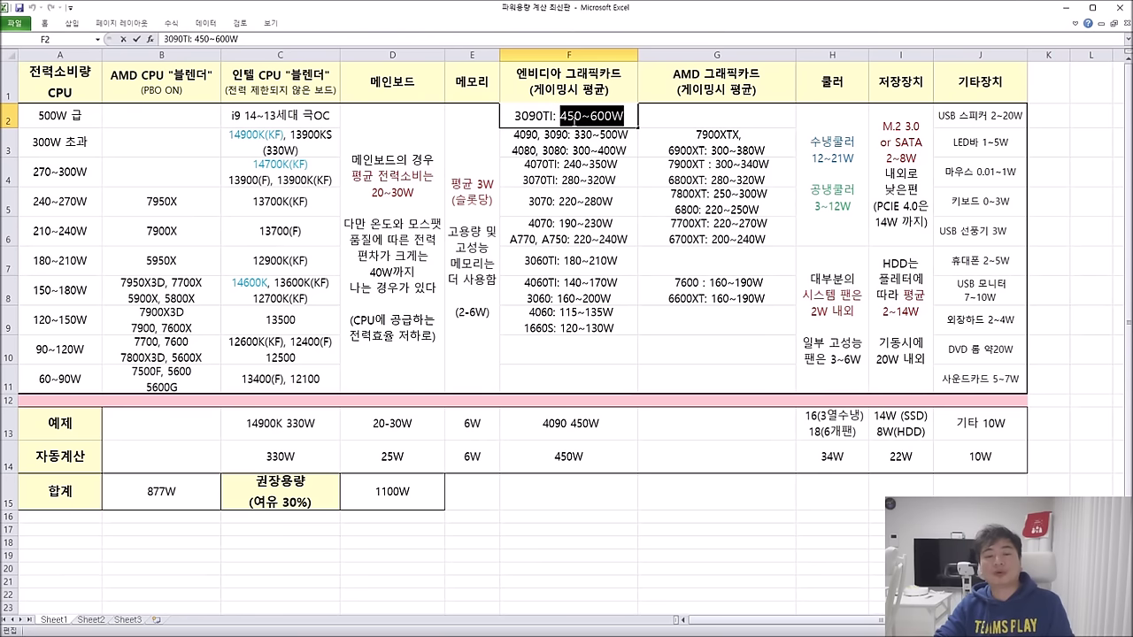
Examine the gaming wattage ranges listed for the 4090, 3090 and the 4080, 3080 in the Nvidia column.
double_click(590, 140)
left_click_drag(573, 149, 625, 151)
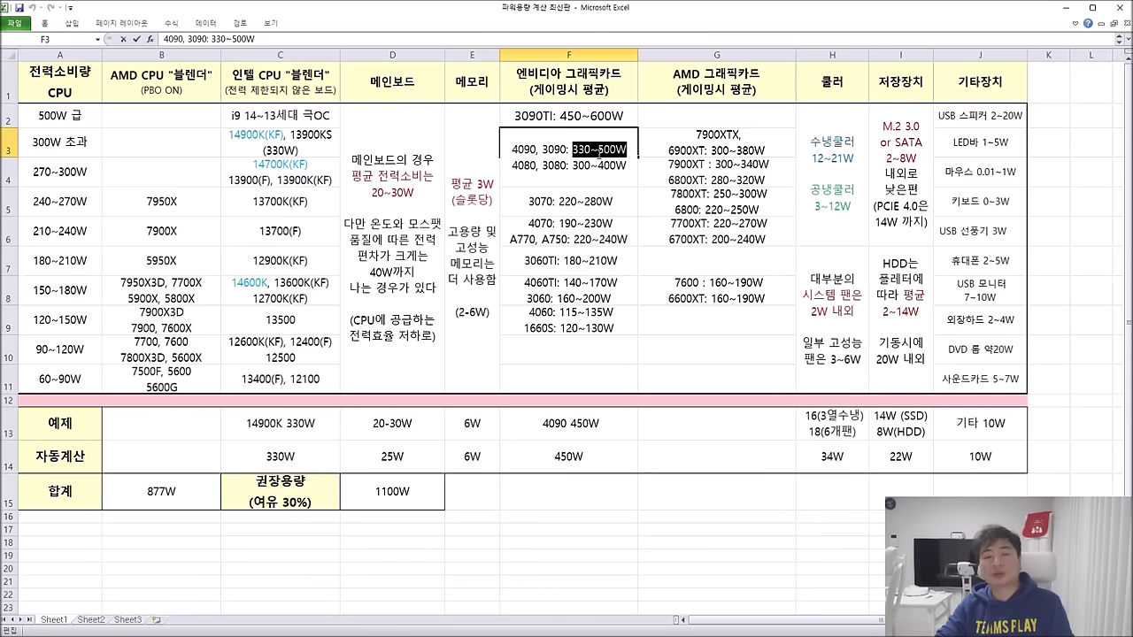
left_click(627, 190)
double_click(570, 165)
left_click_drag(570, 165, 616, 165)
left_click(599, 217)
double_click(574, 151)
double_click(613, 166)
left_click(605, 239)
left_click(589, 176)
Compare the 4090 wattage in the 예제 row with the range listed for the 4090 and 3090.
double_click(568, 425)
left_click_drag(566, 424, 554, 424)
left_click(594, 448)
left_click(599, 429)
double_click(602, 140)
left_click_drag(511, 149, 630, 150)
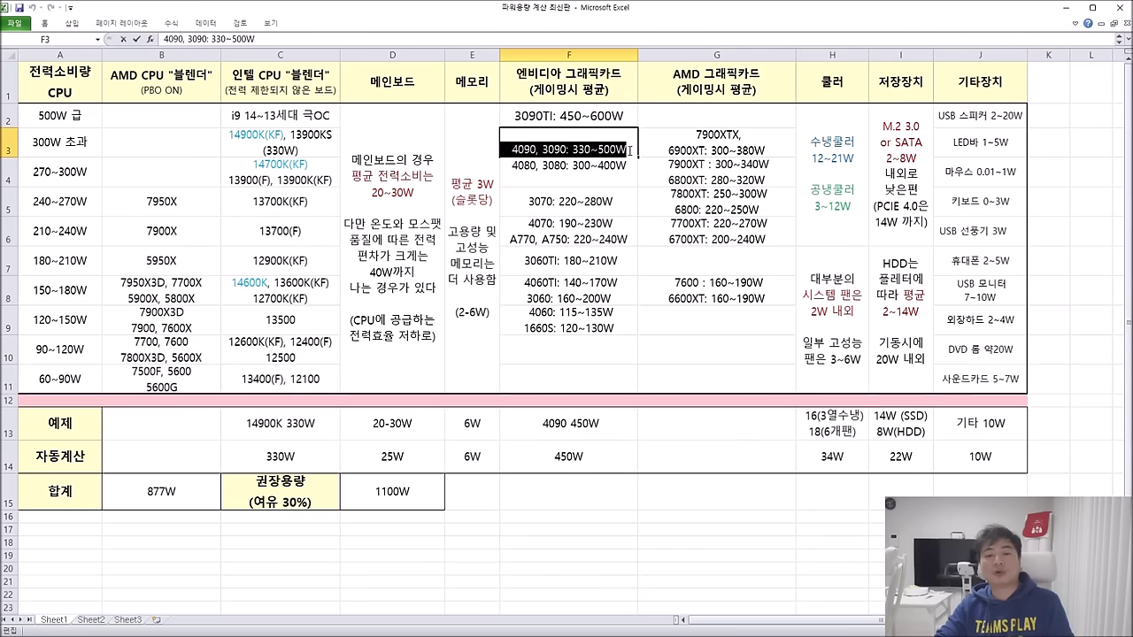
left_click(643, 440)
left_click(602, 427)
double_click(602, 426)
left_click_drag(602, 427, 569, 429)
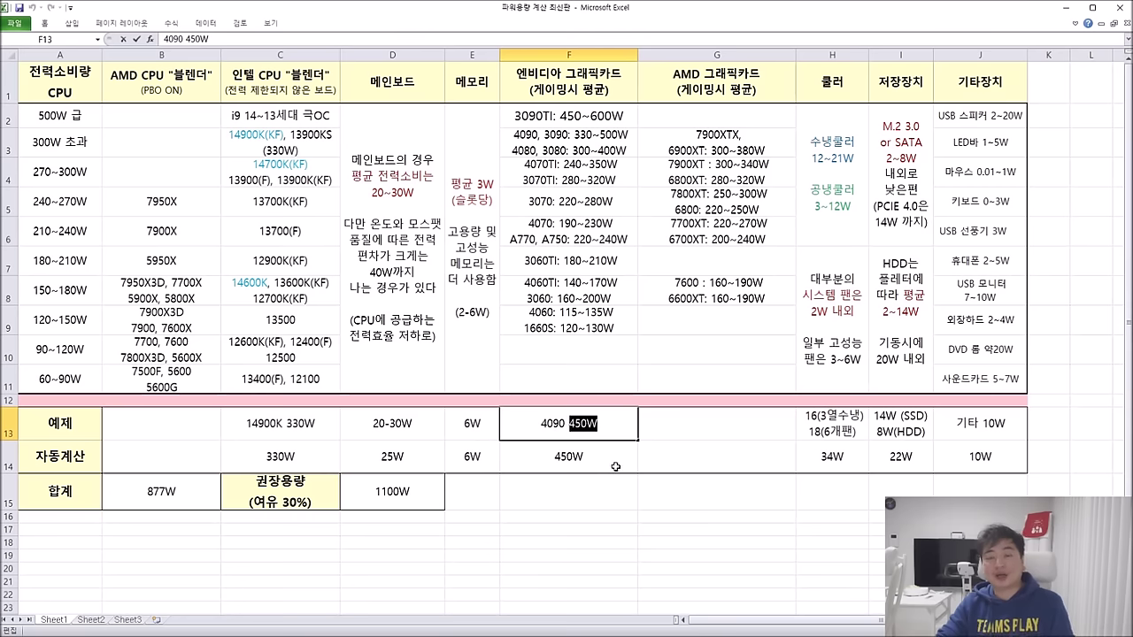
key("Right")
left_click_drag(536, 424, 630, 426)
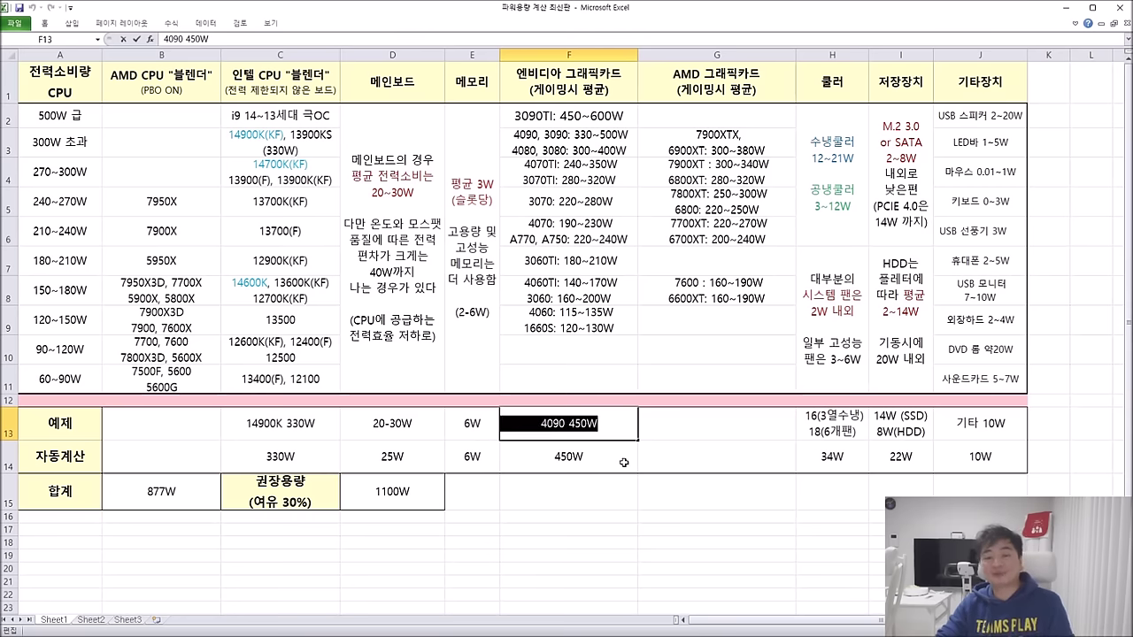
key("Right")
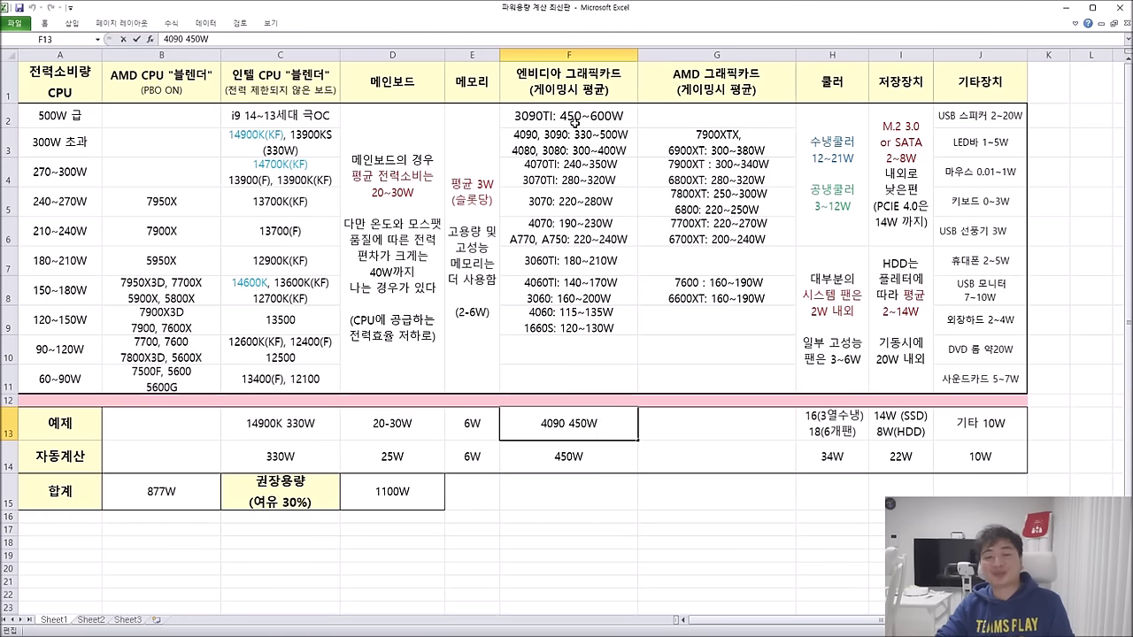
double_click(573, 147)
left_click_drag(569, 149, 637, 149)
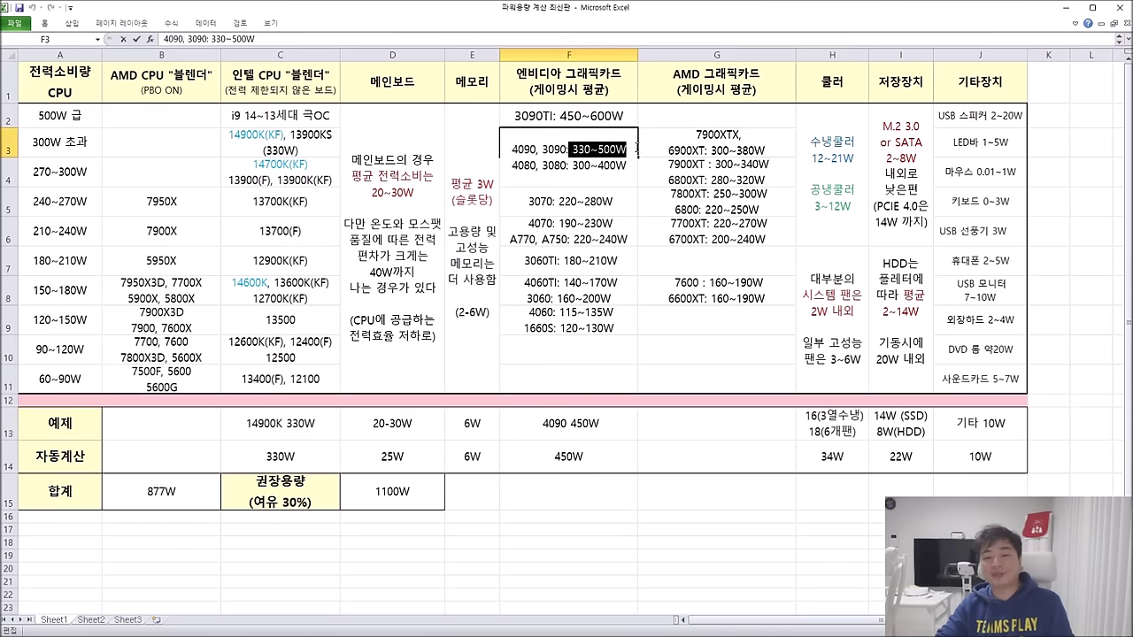
Change the Nvidia graphics card entry in the 예제 row to 4090 420W.
left_click(581, 433)
double_click(582, 425)
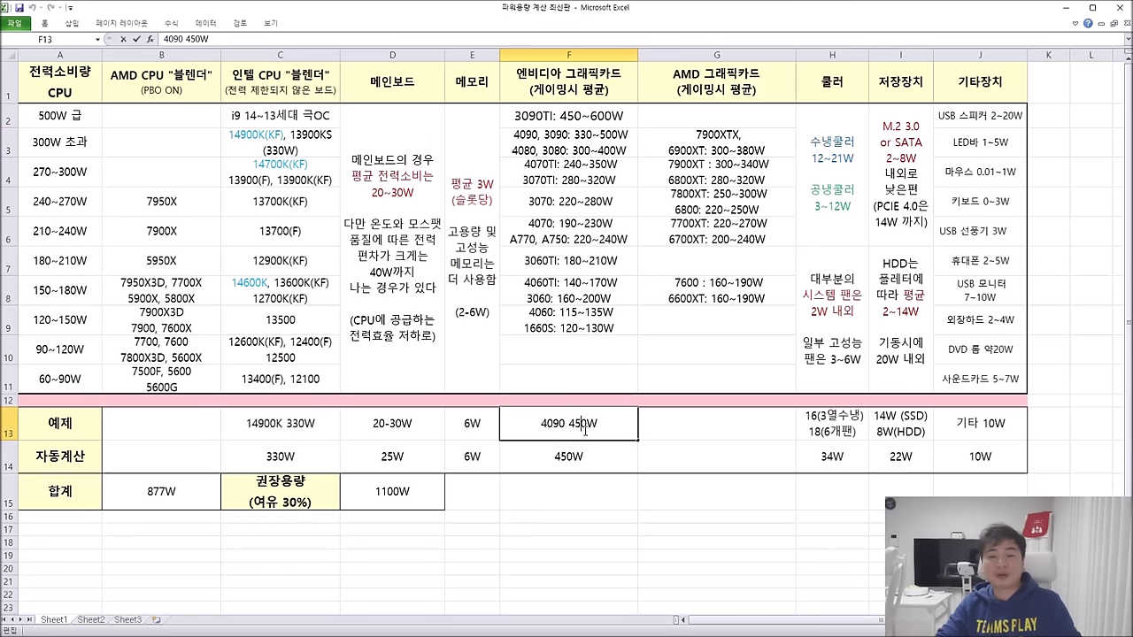
key("BackSpace")
type("2")
key("Return")
Set the Nvidia graphics card value in the 자동계산 row to 420 and check the recommended capacity cell.
double_click(569, 459)
type("2")
key("Return")
left_click(367, 493)
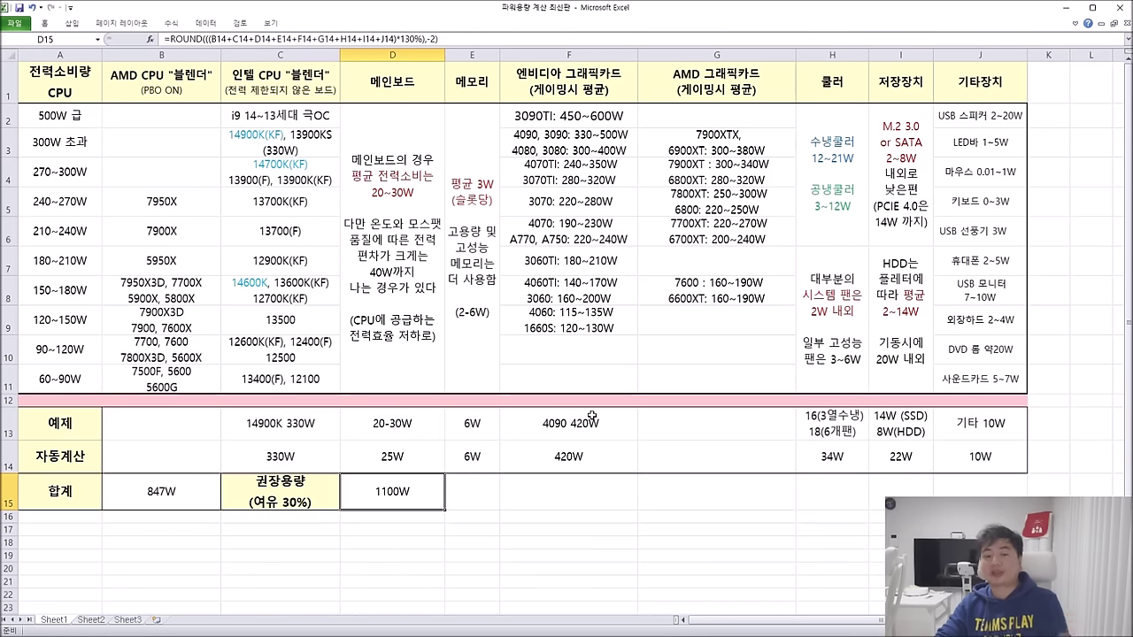
Review the wattage ranges down the Nvidia graphics card column, from the 4090 and 3090 to the 3060-class cards.
double_click(578, 136)
left_click_drag(567, 149, 609, 200)
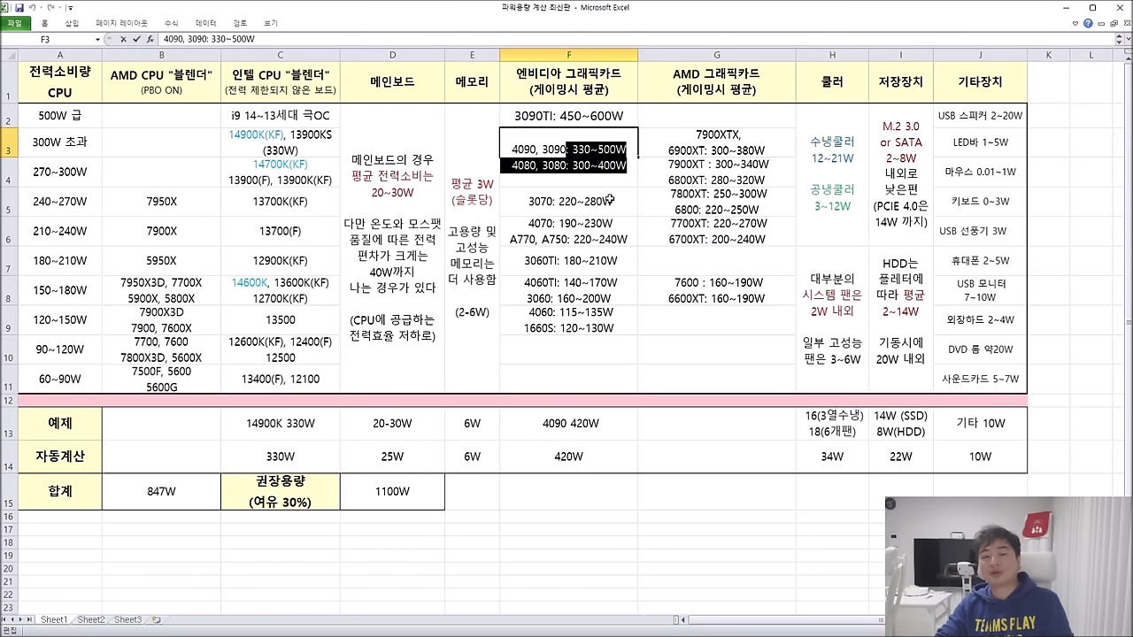
key("Return")
left_click(589, 198)
left_click(593, 229)
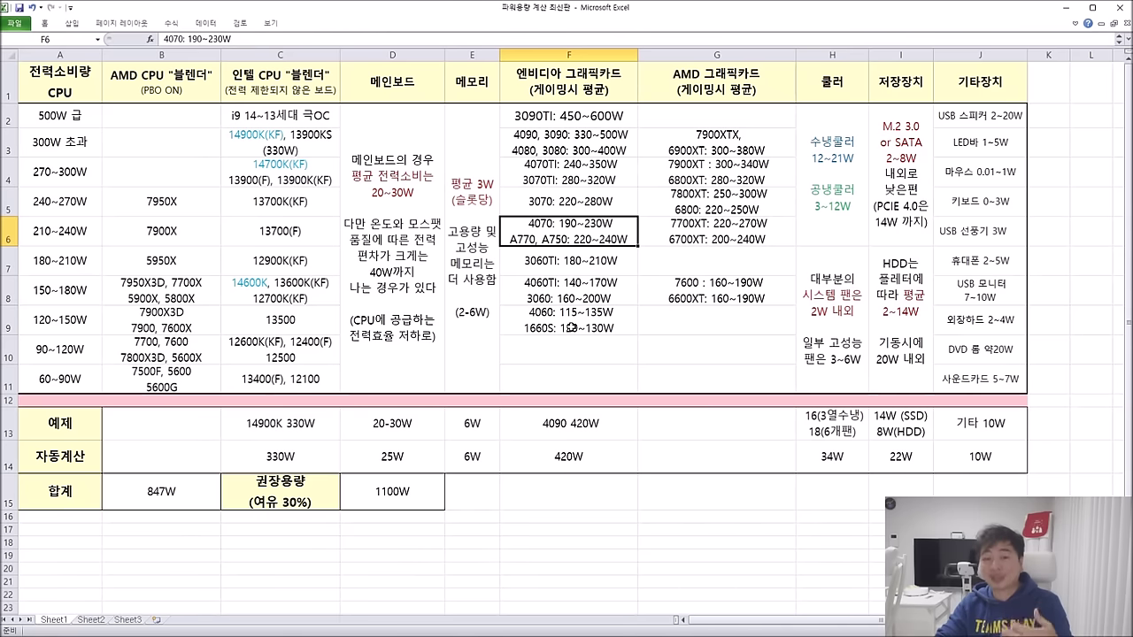
left_click(590, 262)
left_click(589, 297)
left_click(582, 431)
left_click(574, 475)
left_click(806, 535)
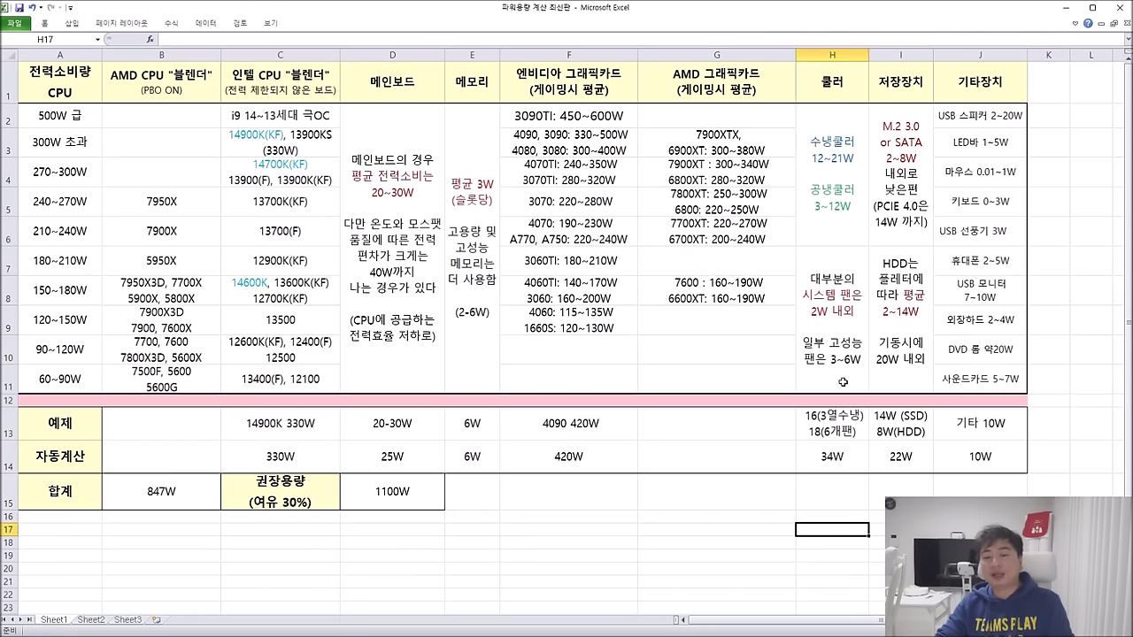
Examine the 수냉쿨러 (liquid cooler) wattage range in the 쿨러 column.
double_click(851, 157)
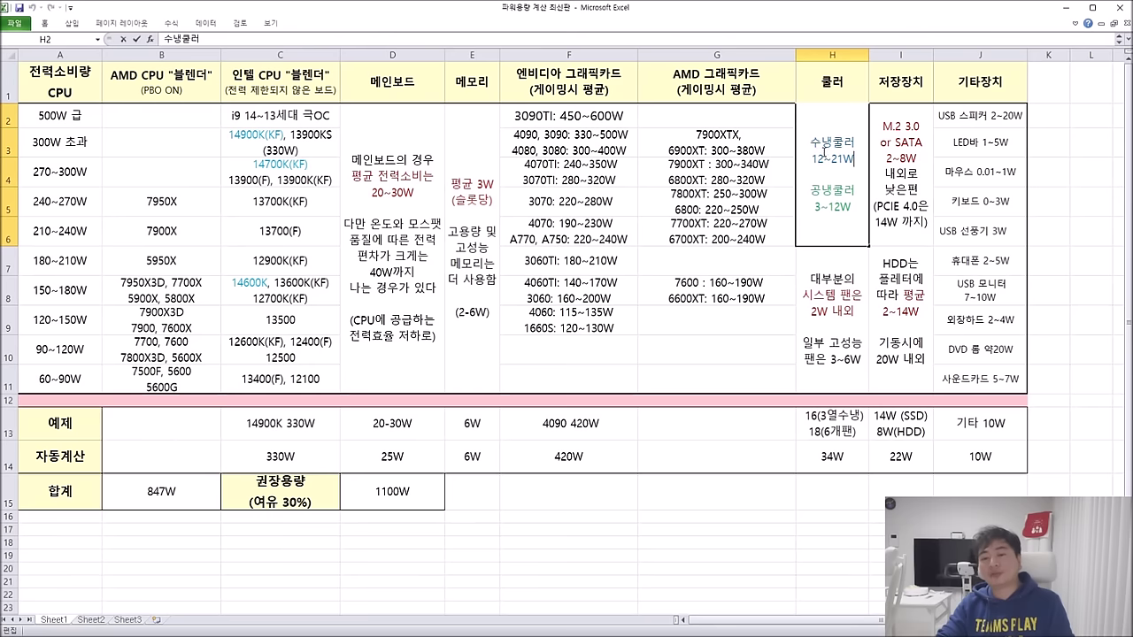
left_click_drag(811, 142, 858, 164)
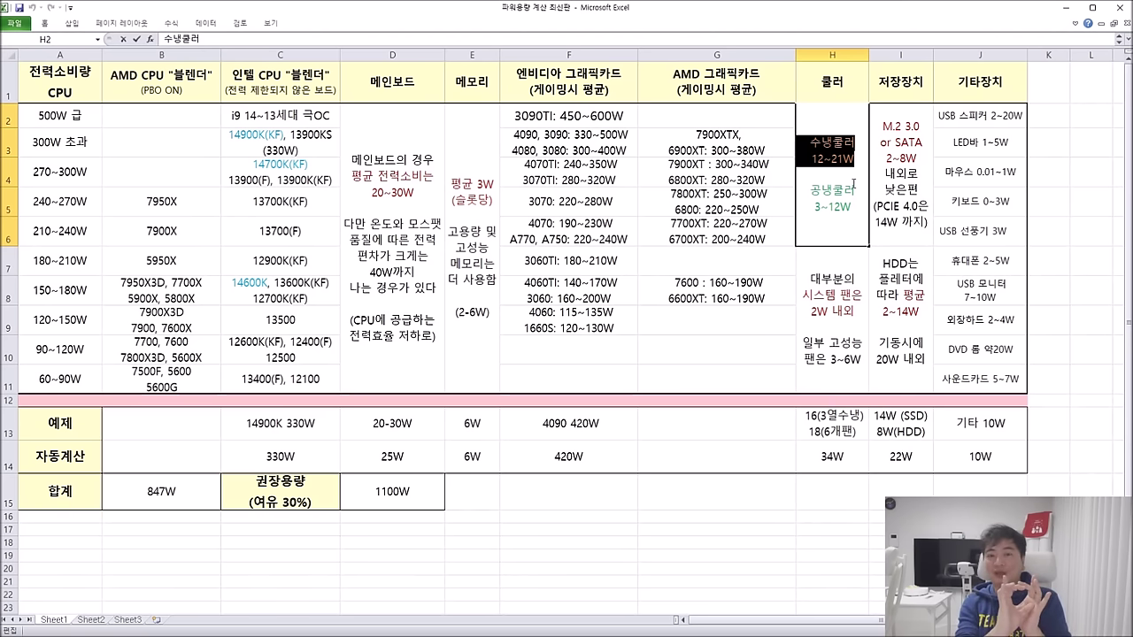
left_click(806, 175)
left_click_drag(797, 168, 781, 154)
left_click(861, 299)
double_click(812, 160)
left_click_drag(812, 160, 848, 163)
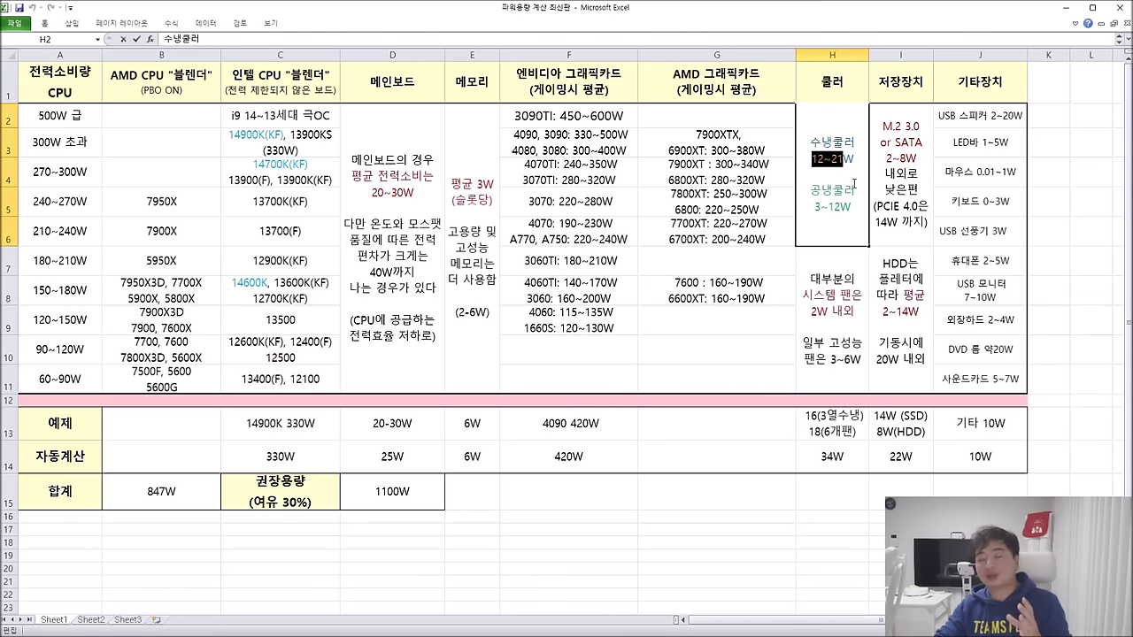
Examine the 공냉쿨러 (air cooler) wattage range in the 쿨러 column.
left_click(848, 192)
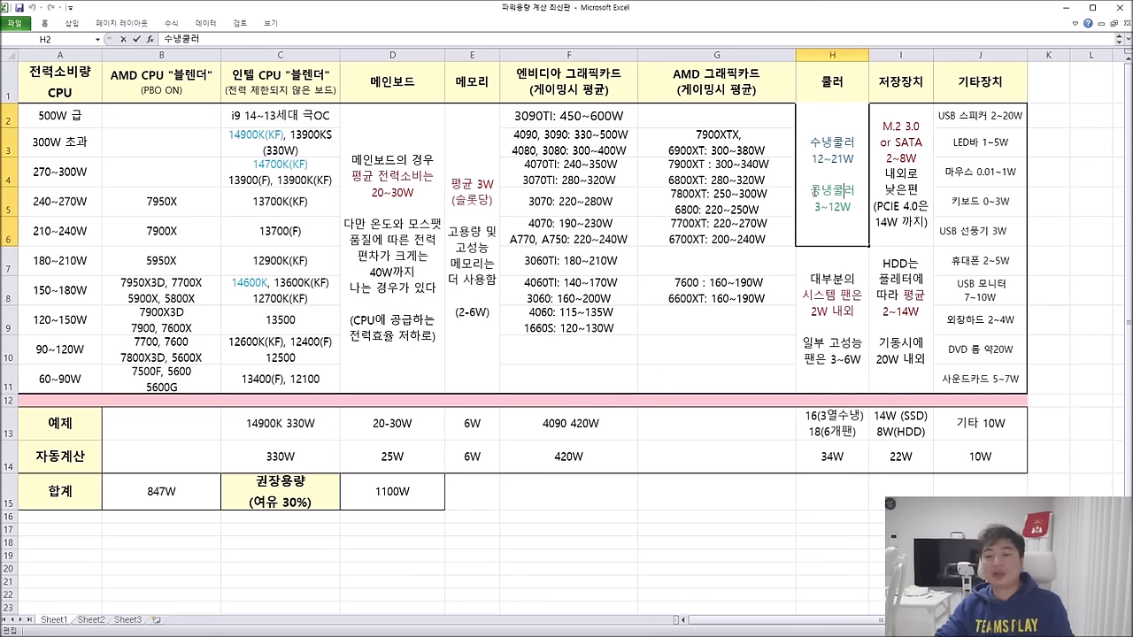
double_click(840, 191)
left_click(838, 214)
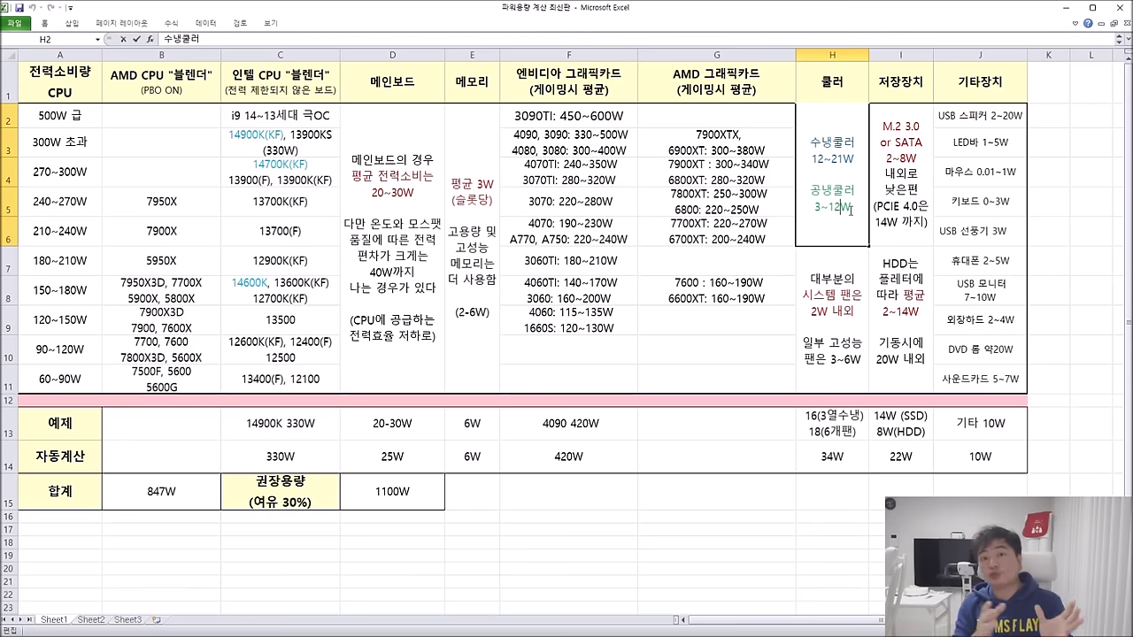
left_click_drag(810, 210, 853, 208)
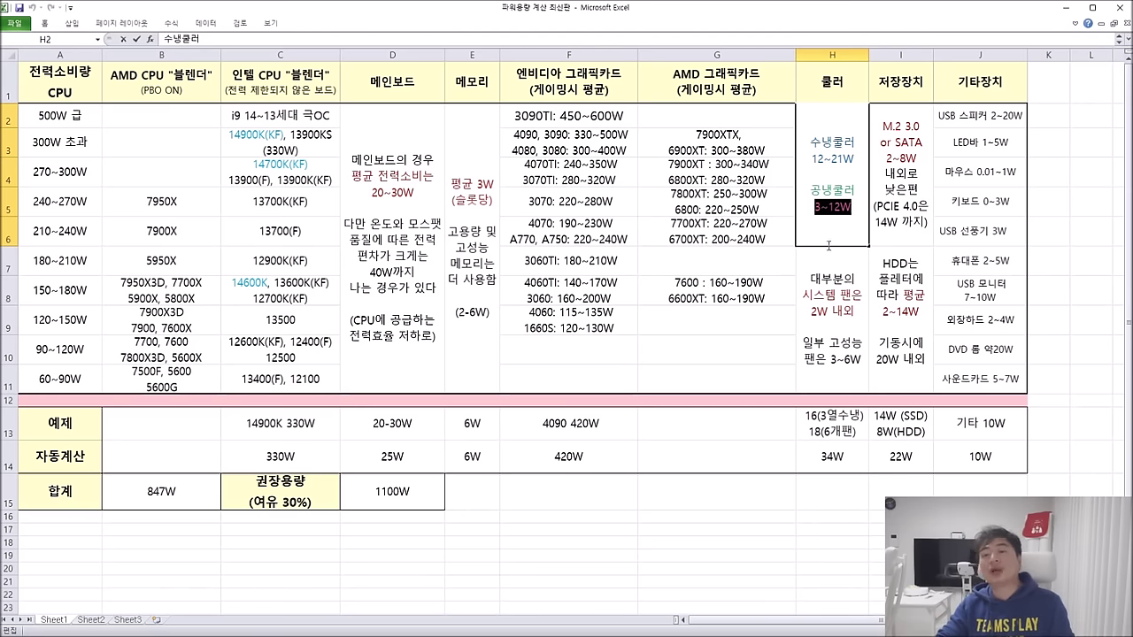
key("Left")
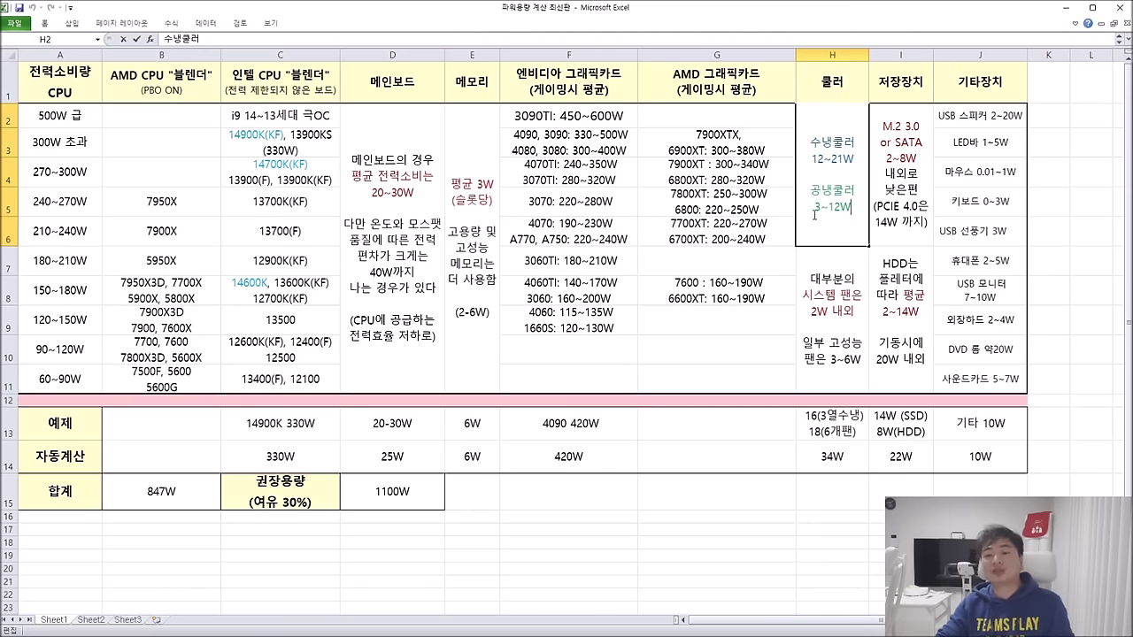
key("End")
left_click_drag(805, 189, 860, 211)
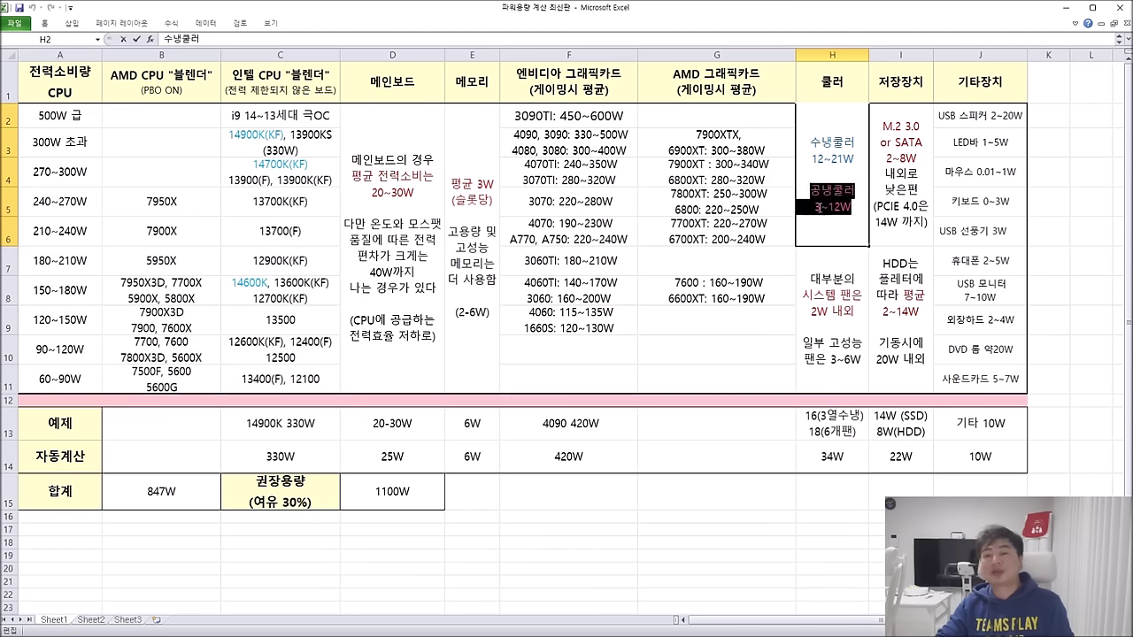
Examine the system fan wattage notes in the 쿨러 column and the cooler entry in the 예제 row.
left_click(848, 295)
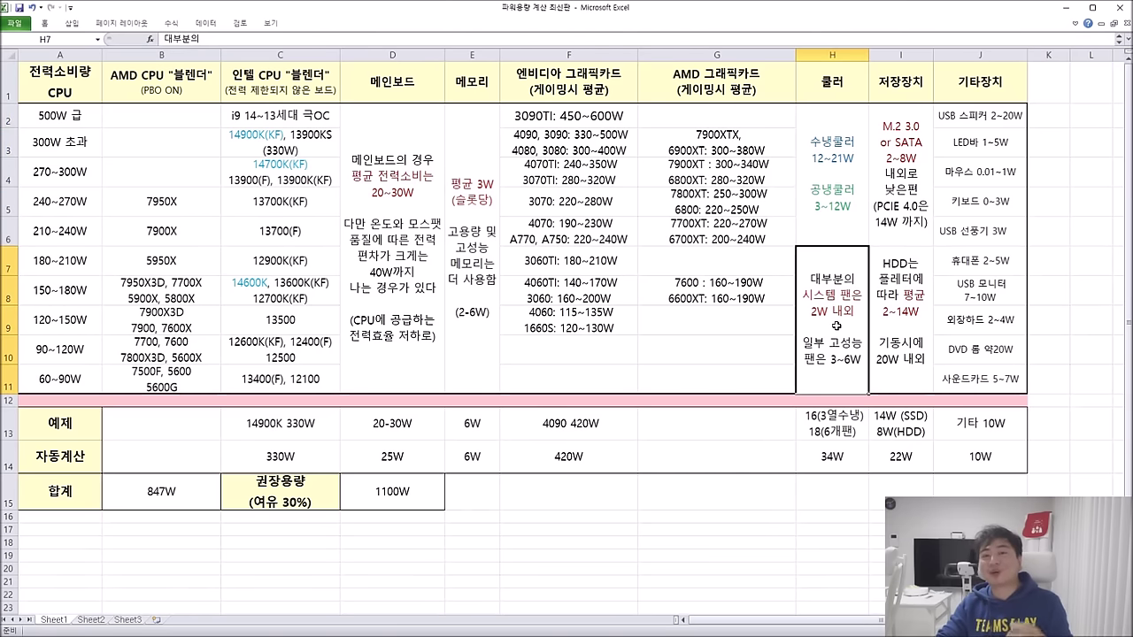
double_click(811, 311)
left_click_drag(811, 312, 855, 314)
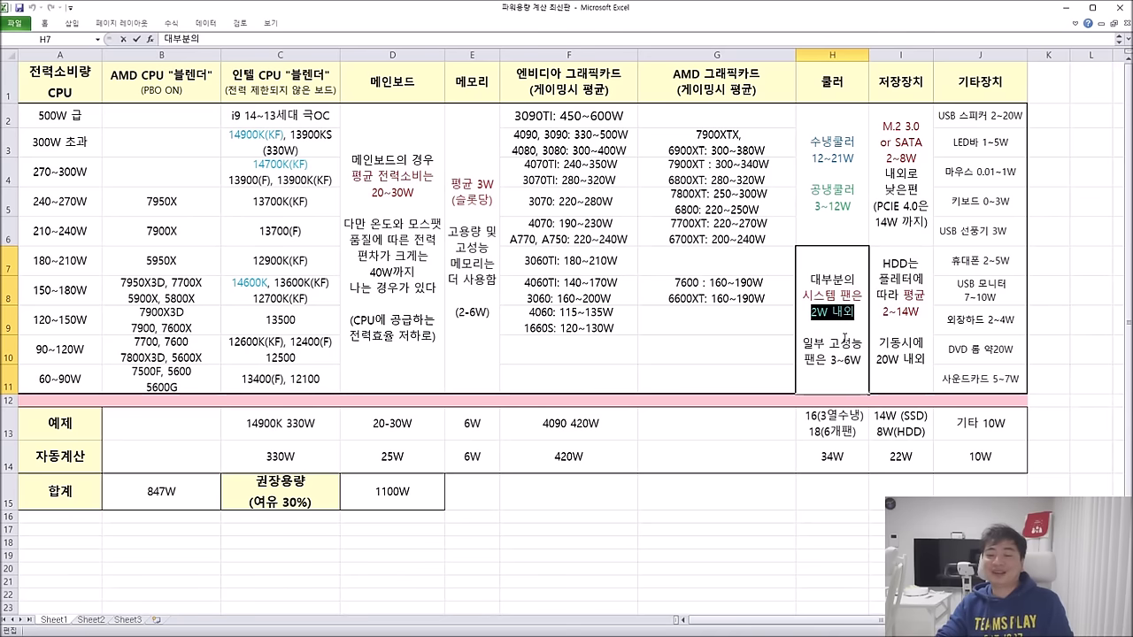
left_click_drag(802, 342, 850, 354)
left_click_drag(808, 275, 848, 312)
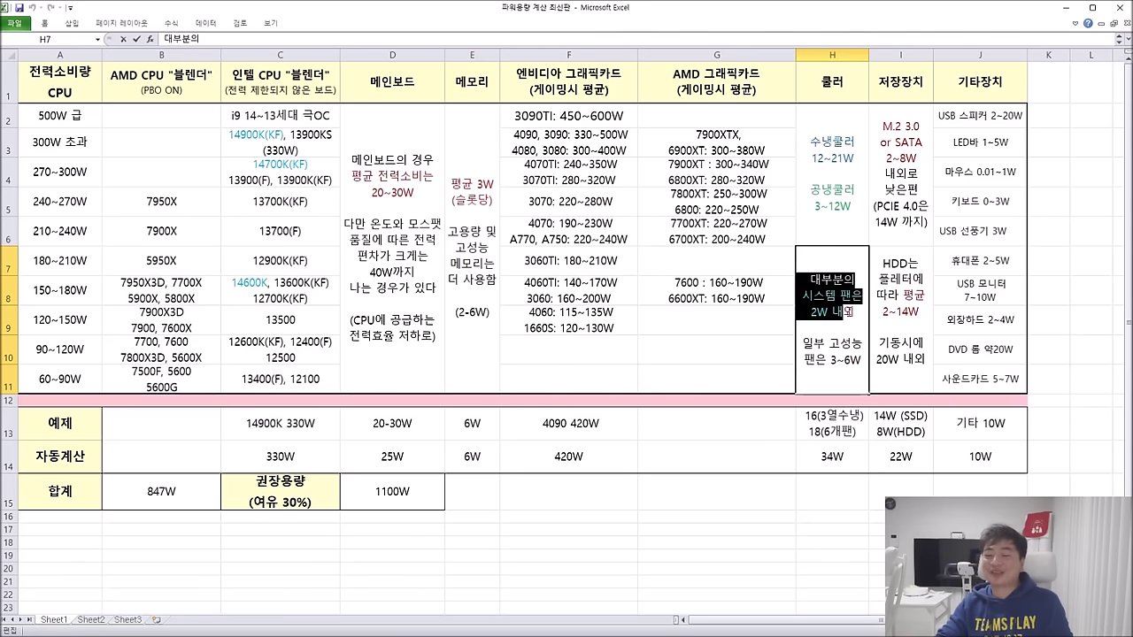
left_click(842, 432)
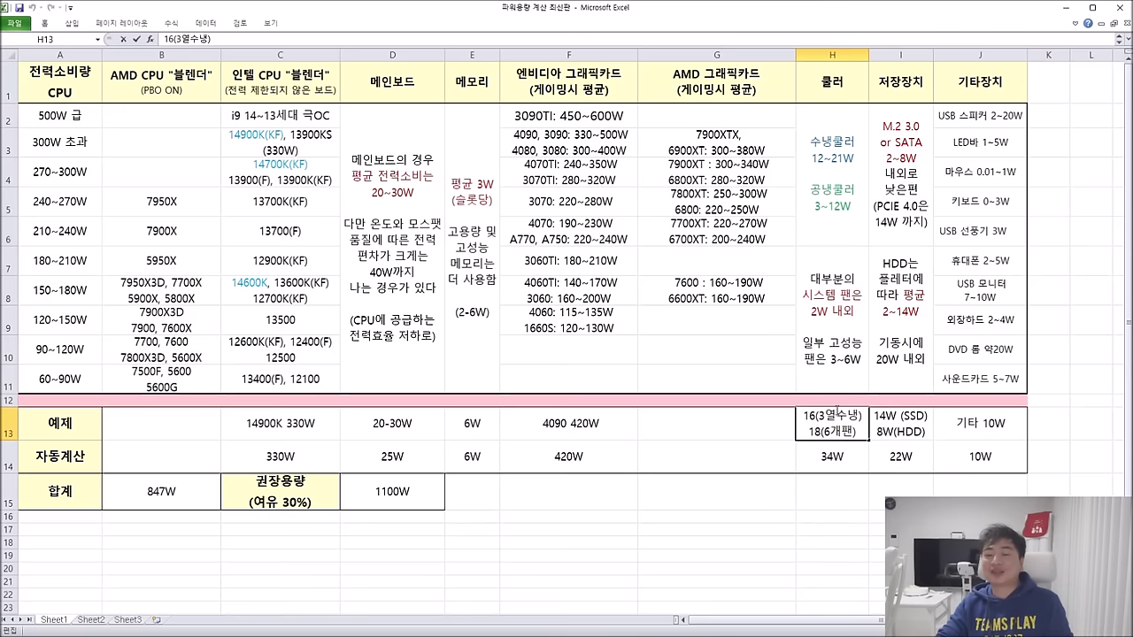
Examine the system fan wattage note and the 수냉쿨러 wattage range in the 쿨러 column.
left_click(828, 332)
double_click(827, 332)
left_click_drag(803, 295, 846, 329)
double_click(835, 174)
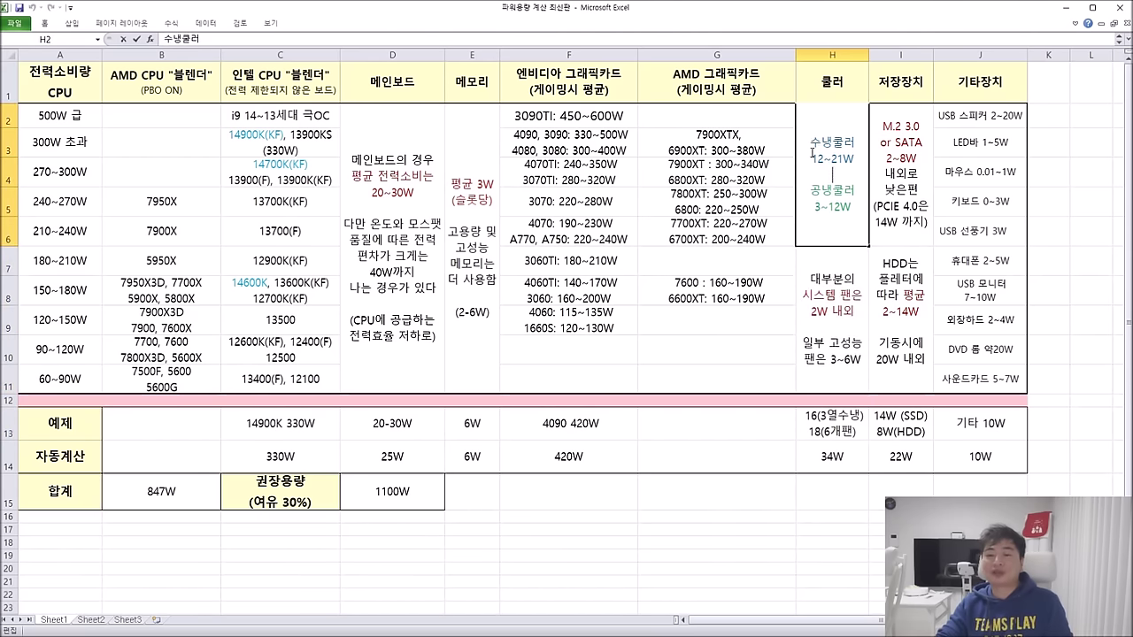
left_click_drag(812, 158, 860, 159)
Add the unit W after 16 and after 18 in the 예제 row's cooler entry.
left_click(823, 418)
double_click(818, 416)
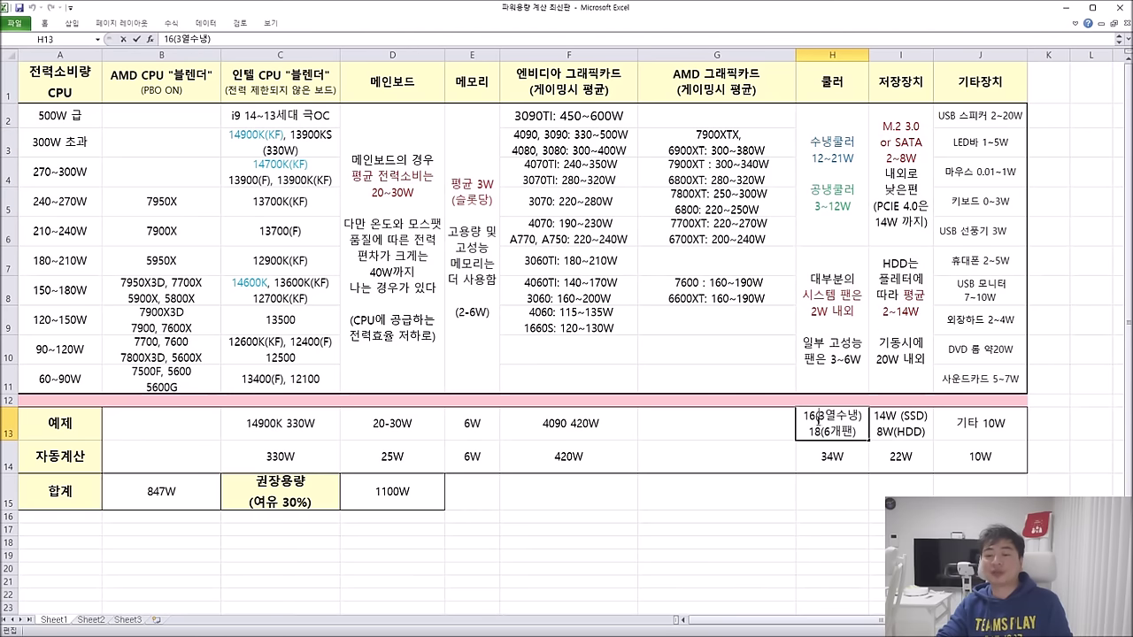
left_click(810, 416)
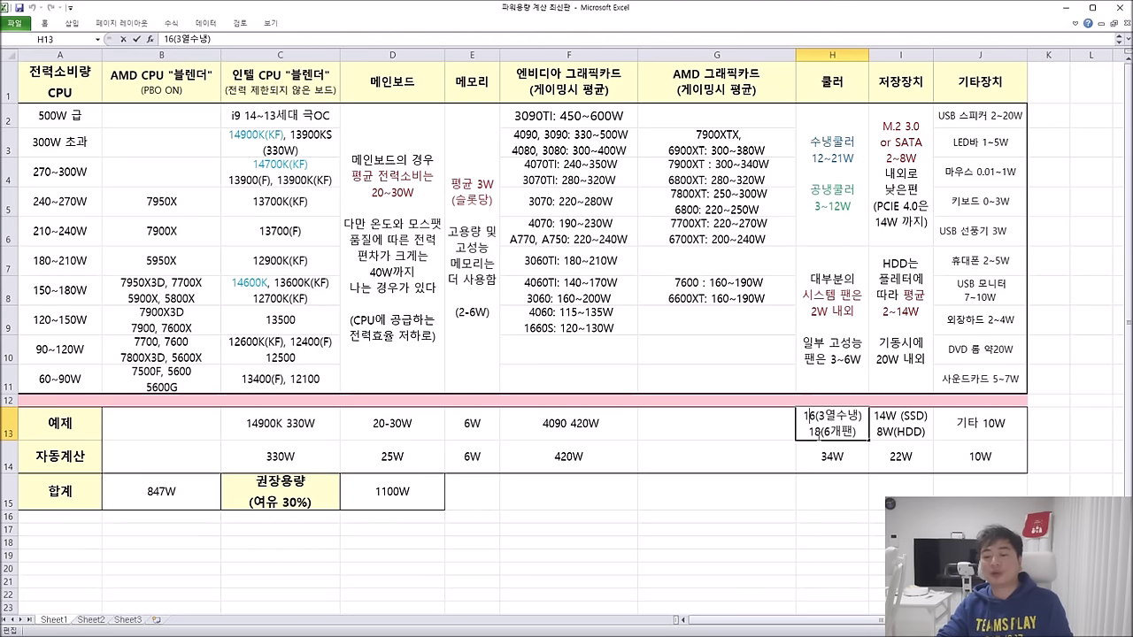
type("W")
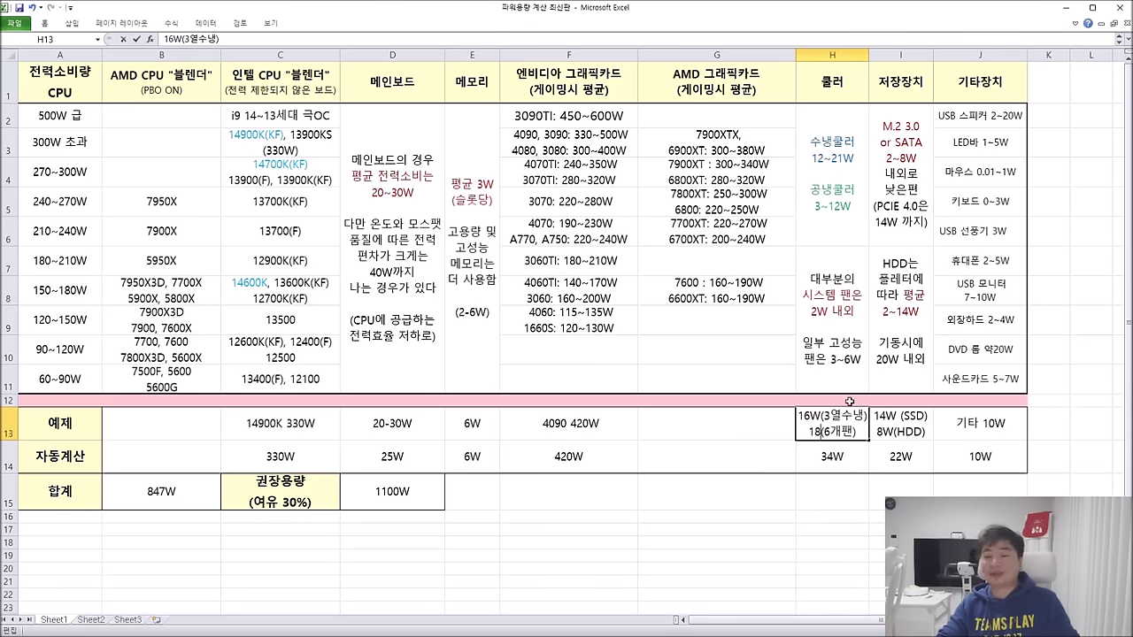
left_click(833, 433)
type("W")
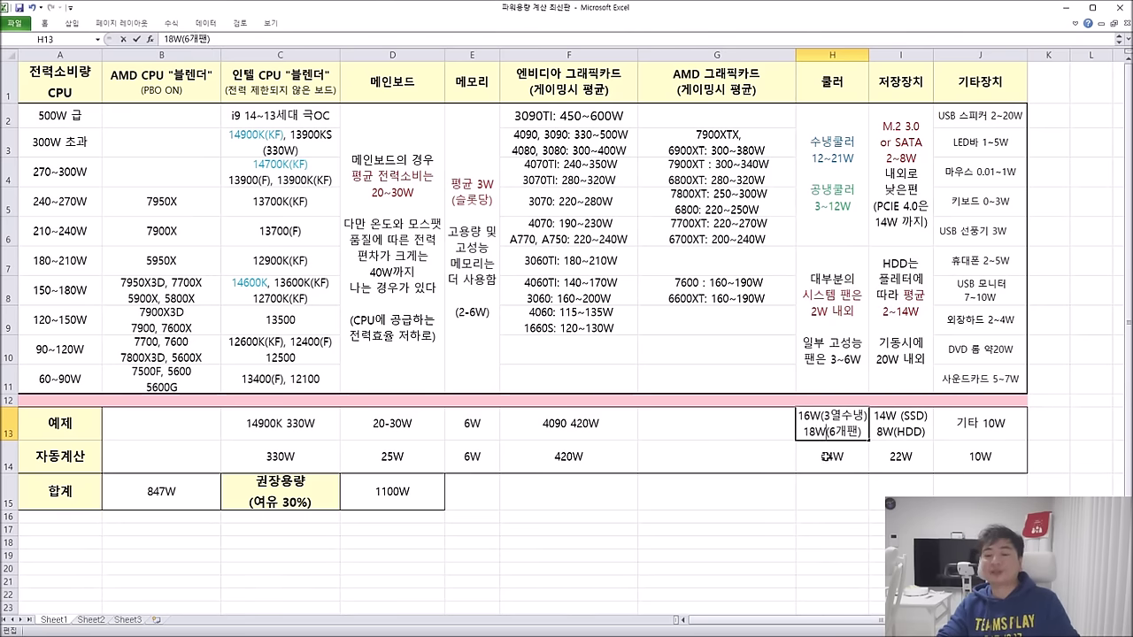
key("Return")
Remove the W after 16 in the 예제 row's cooler entry so that line reads 16(3열수냉).
left_click(841, 428)
double_click(841, 427)
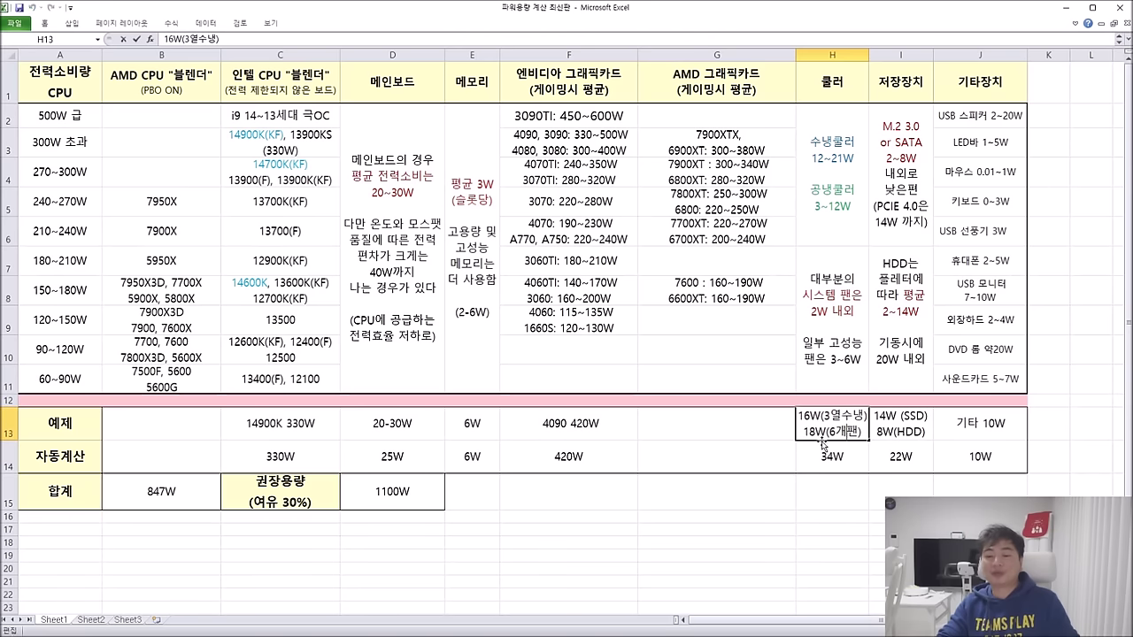
left_click(826, 419)
key("BackSpace")
left_click(838, 458)
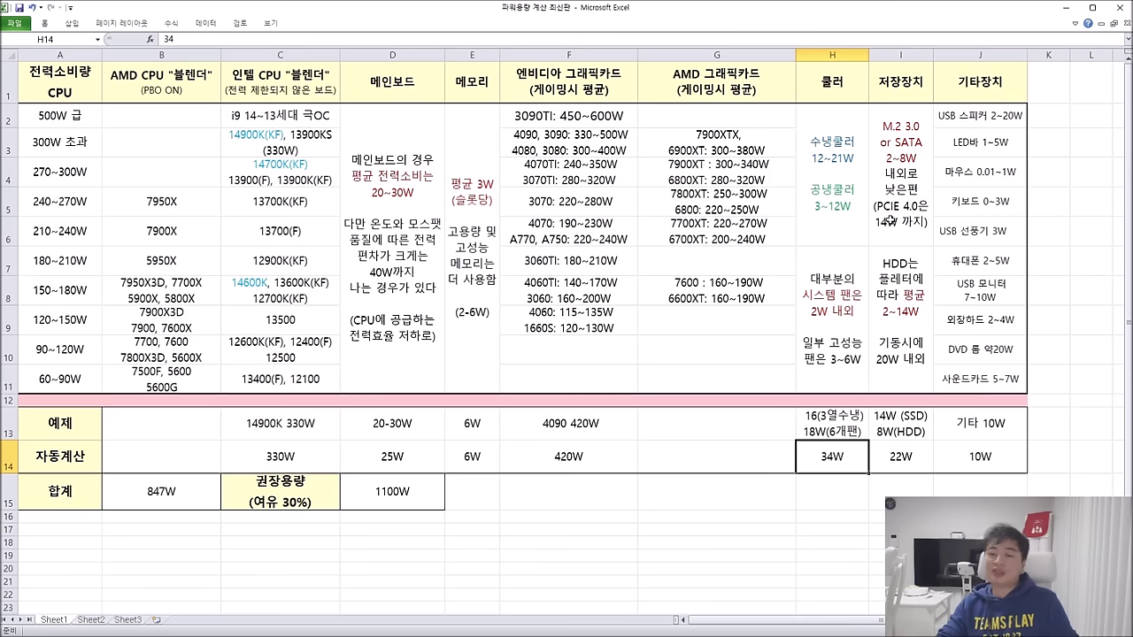
Examine the M.2 3.0, SATA and PCIE 4.0 wattage notes in the 저장장치 column and the SSD entry in the 예제 row.
double_click(896, 141)
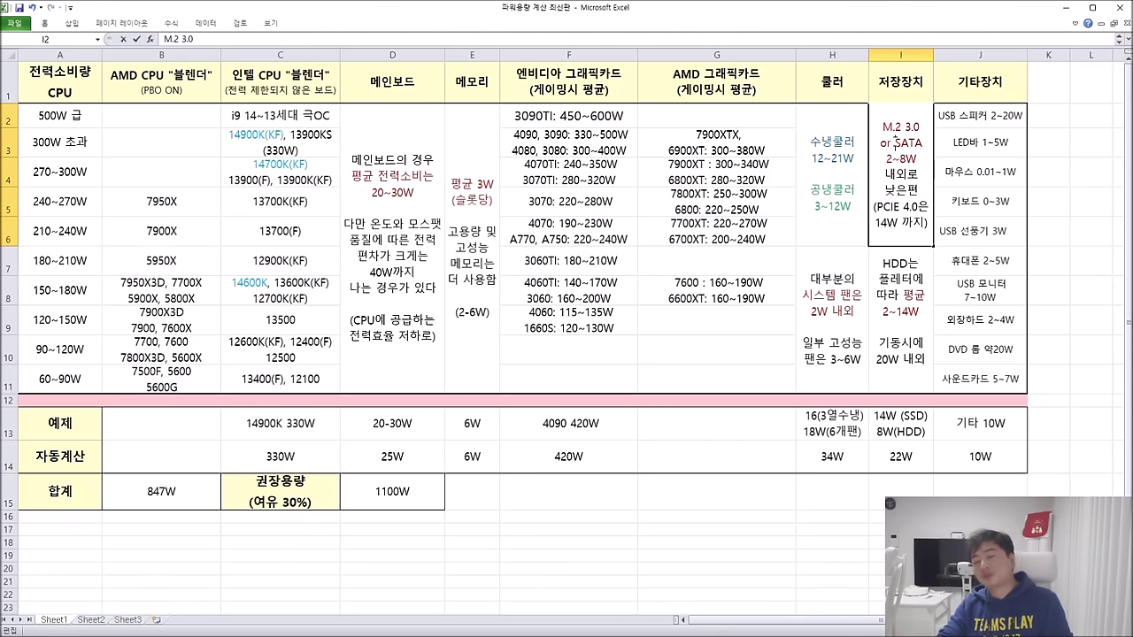
left_click_drag(884, 127, 917, 127)
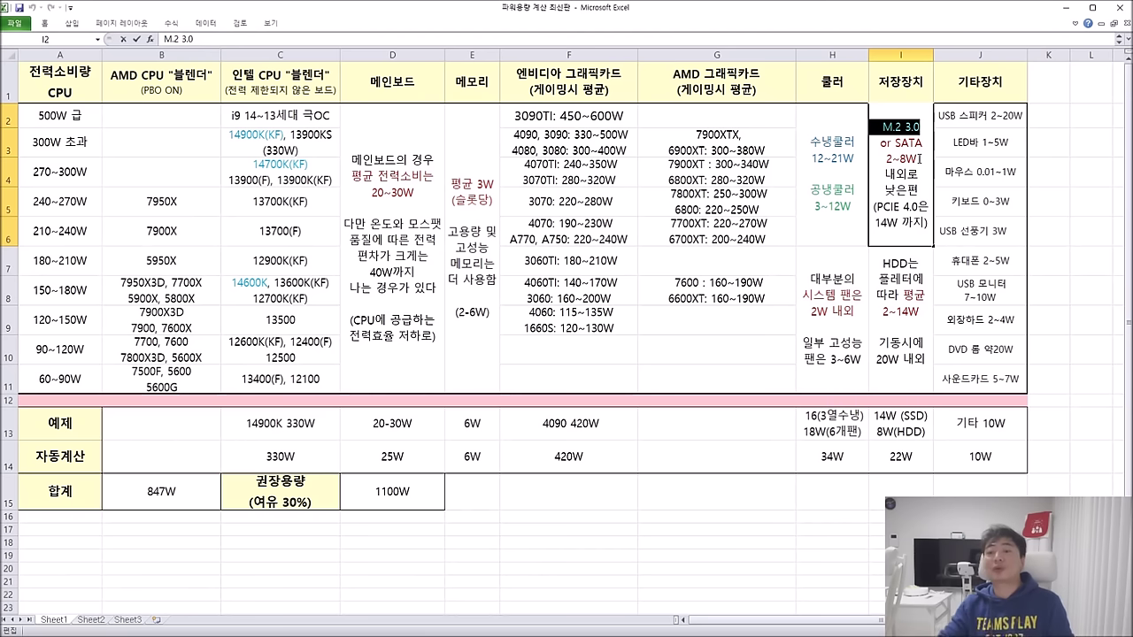
left_click_drag(880, 206, 915, 206)
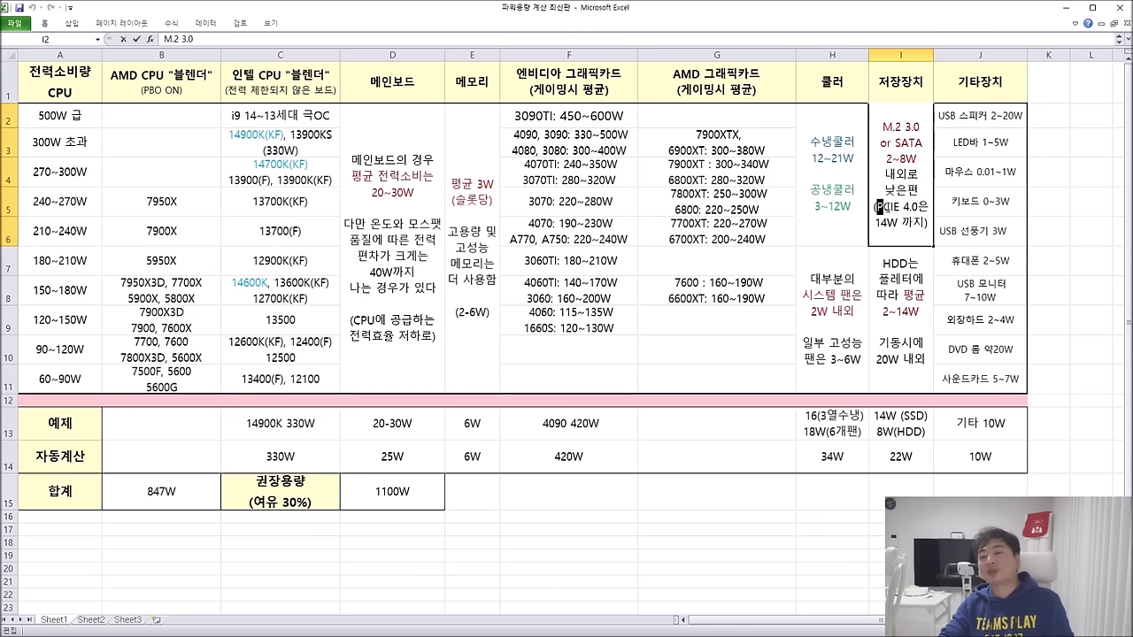
key("End")
left_click_drag(876, 206, 926, 228)
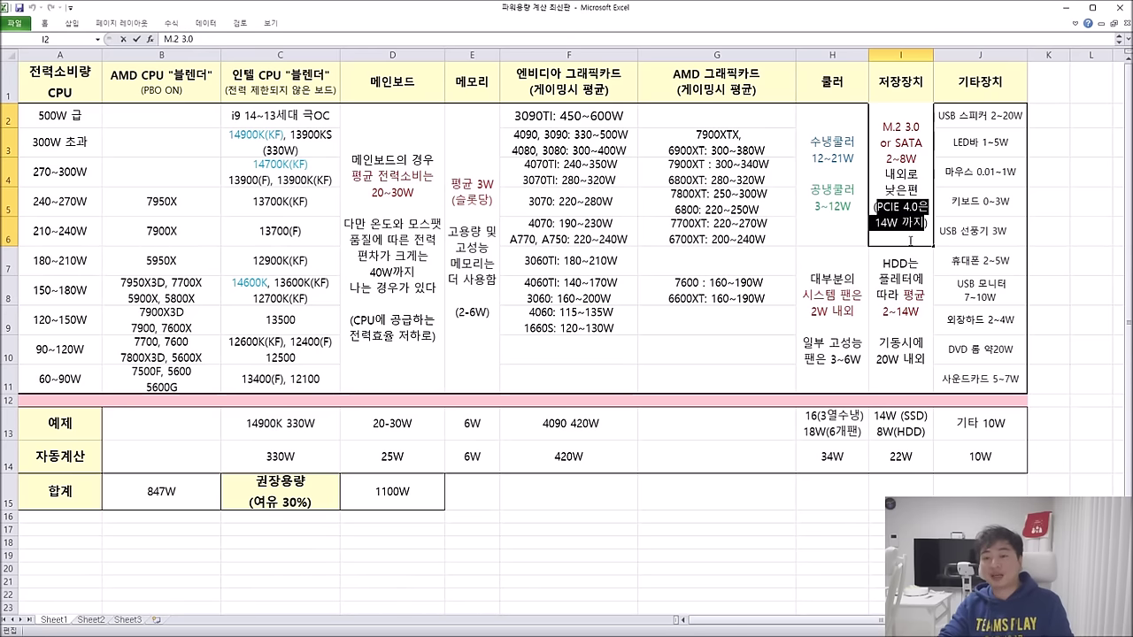
left_click_drag(885, 130, 921, 162)
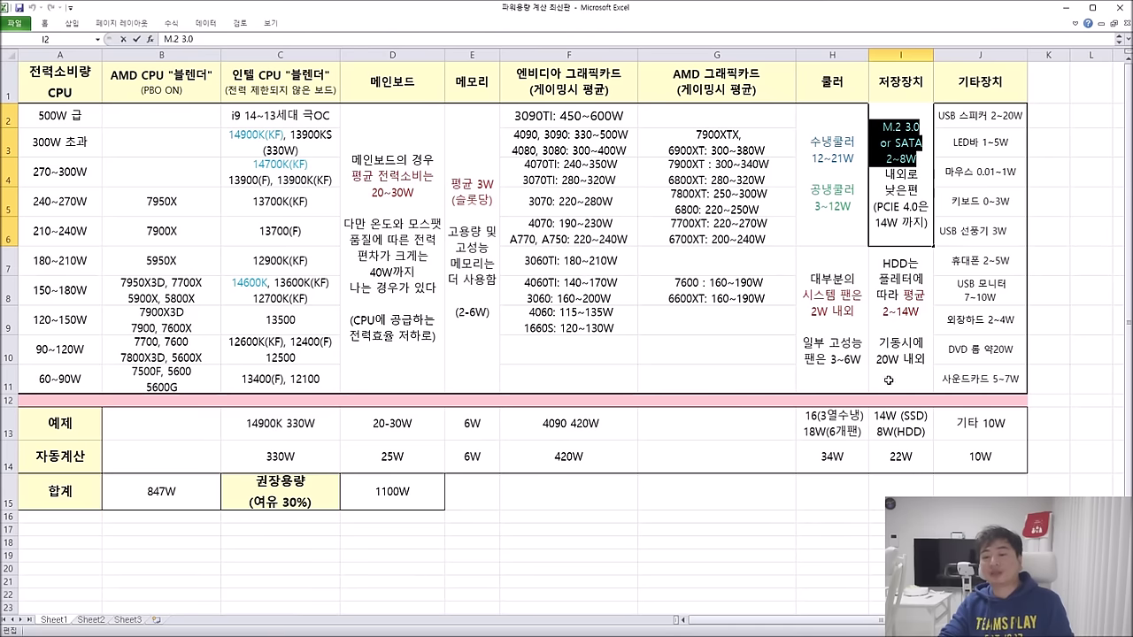
double_click(897, 415)
left_click_drag(893, 416, 870, 415)
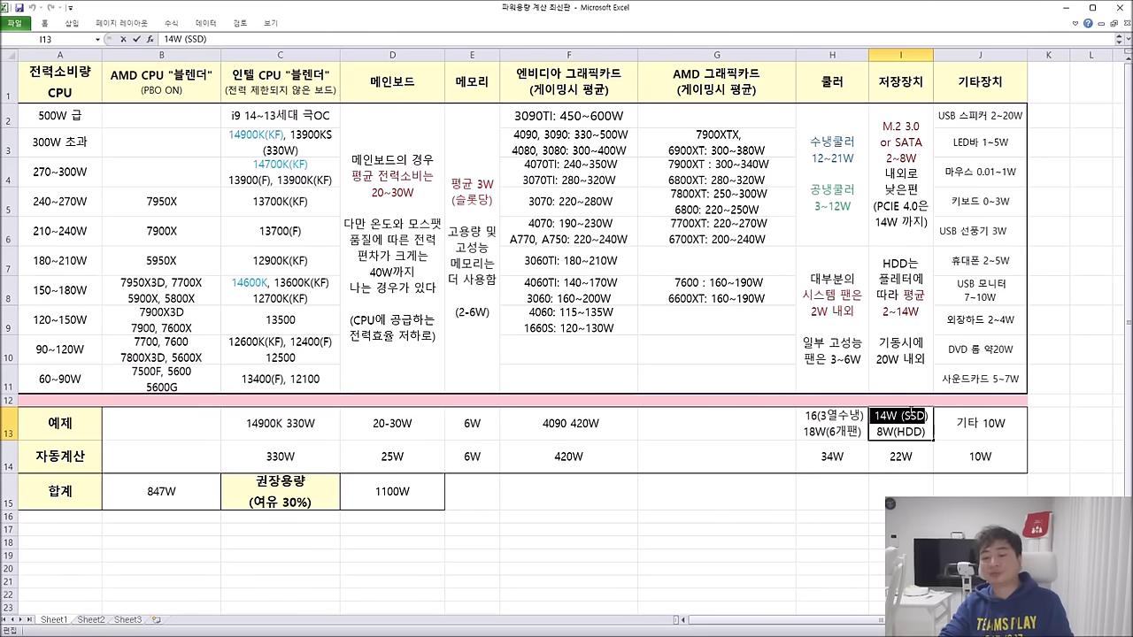
Append (8) after 2~14W in the HDD note of the 저장장치 column.
left_click(918, 286)
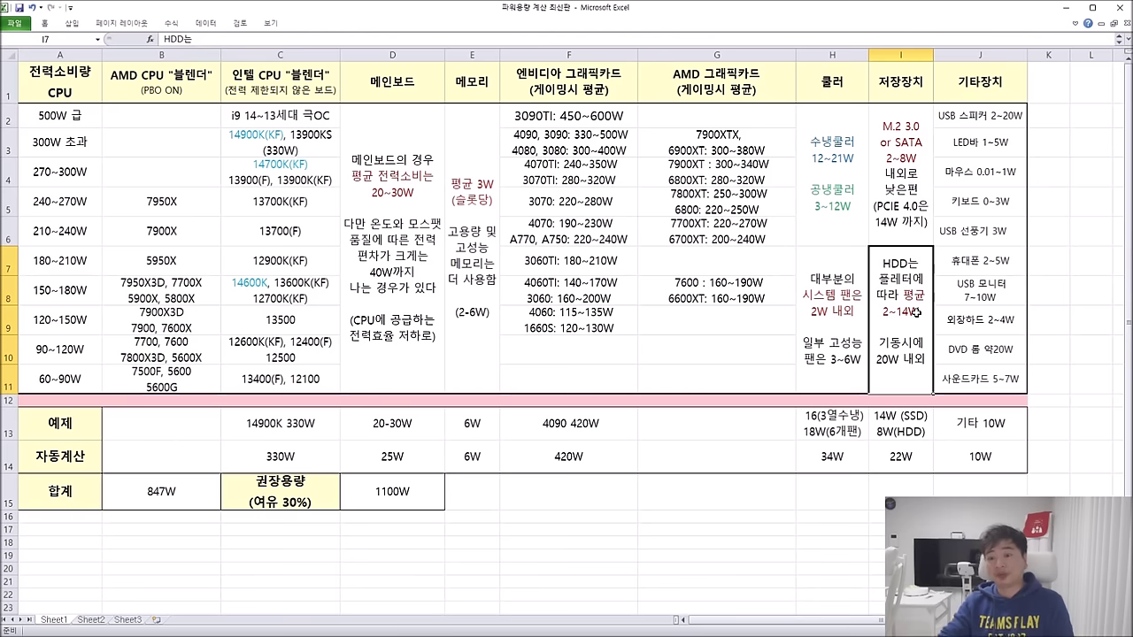
double_click(923, 313)
type("(")
key("BackSpace")
key("BackSpace")
type("(8)")
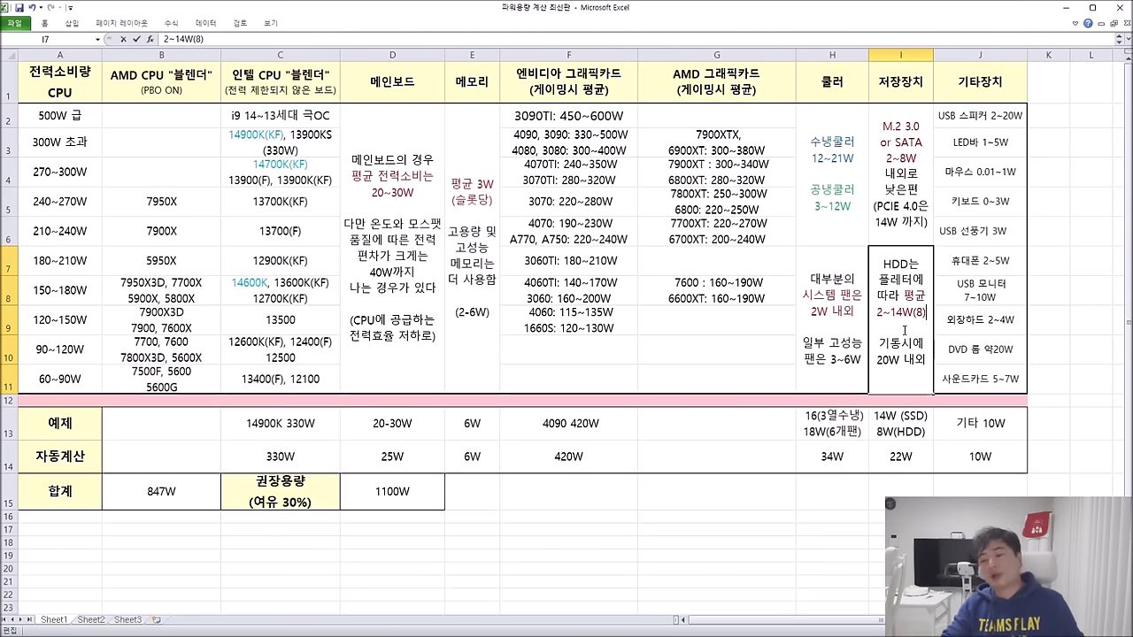
Check the HDD entry in the 예제 row and the storage value in the 자동계산 row.
left_click(905, 432)
left_click_drag(878, 431, 927, 433)
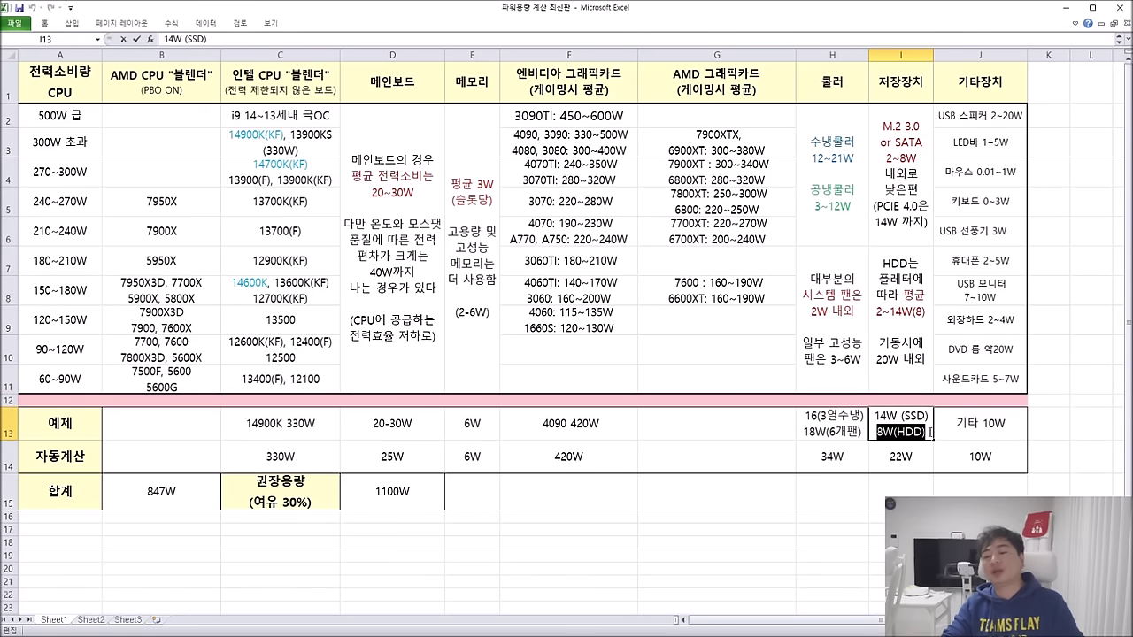
key("Return")
key("Return")
key("Return")
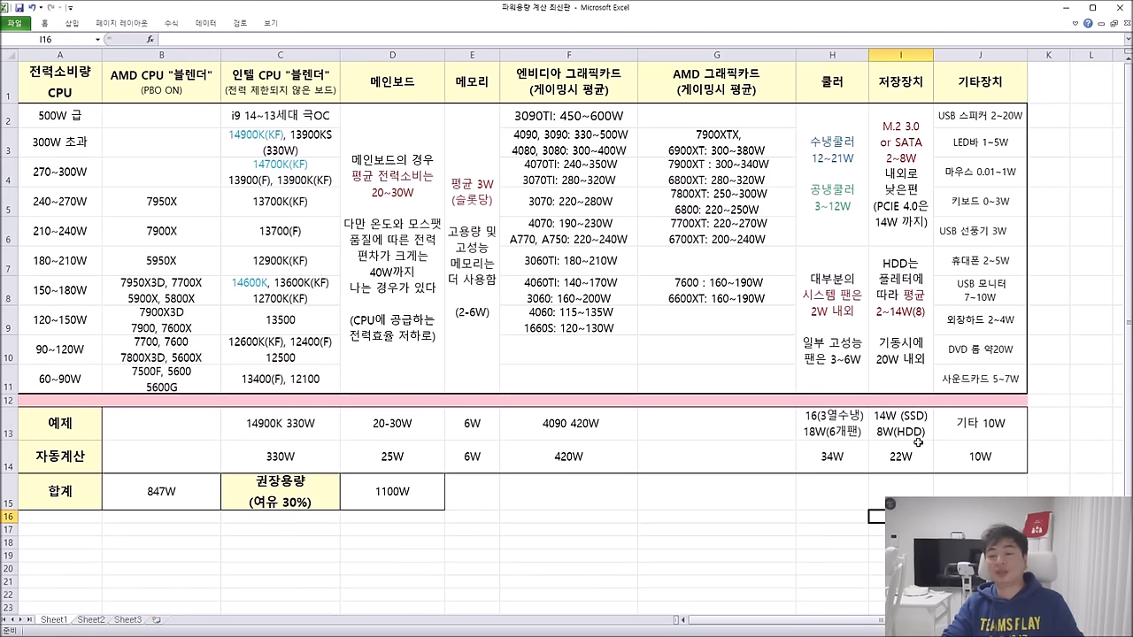
left_click(905, 458)
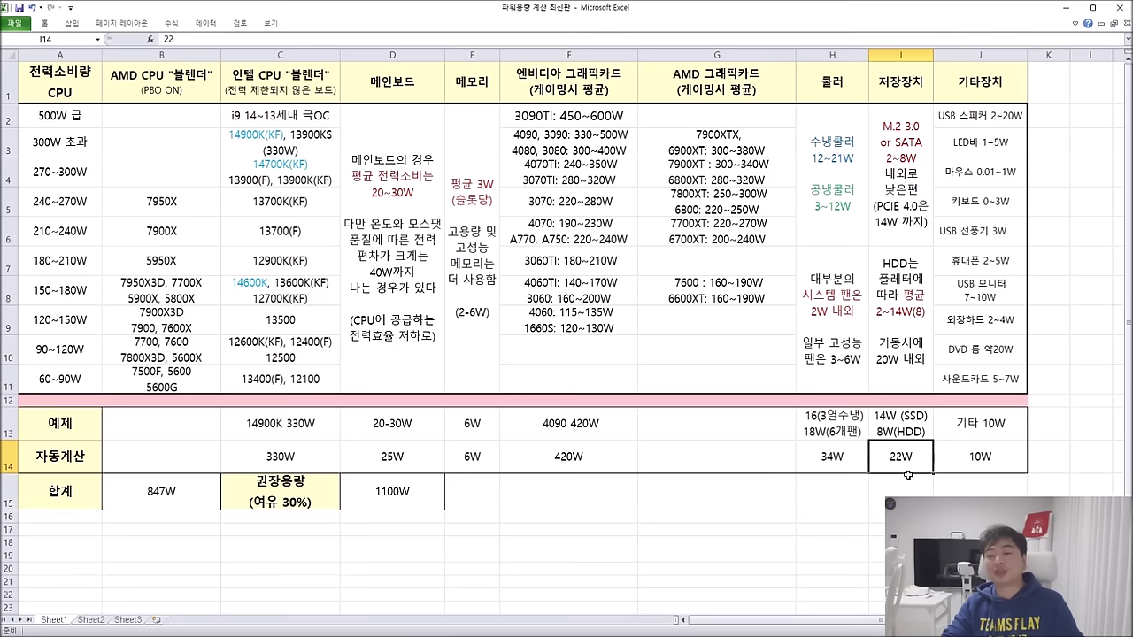
Examine the HDD startup power note (기동시에) in the 저장장치 column.
double_click(897, 354)
left_click_drag(879, 343, 926, 360)
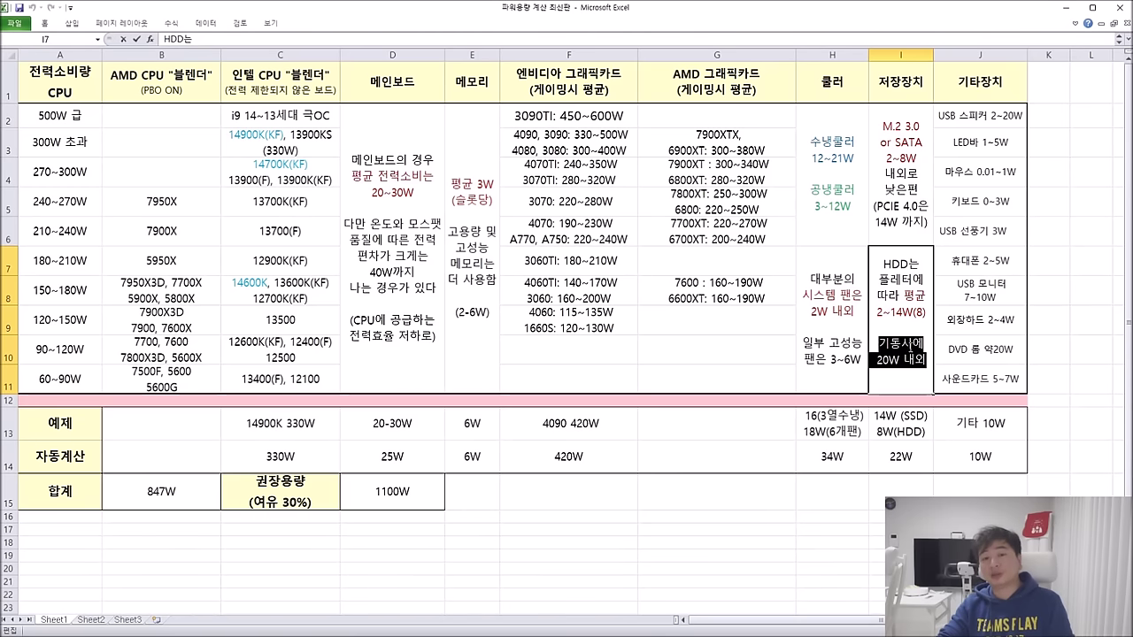
left_click(912, 348)
left_click_drag(880, 341, 926, 363)
Review the peripheral wattages down the 기타장치 column, from the USB speaker to the DVD drive.
left_click(960, 456)
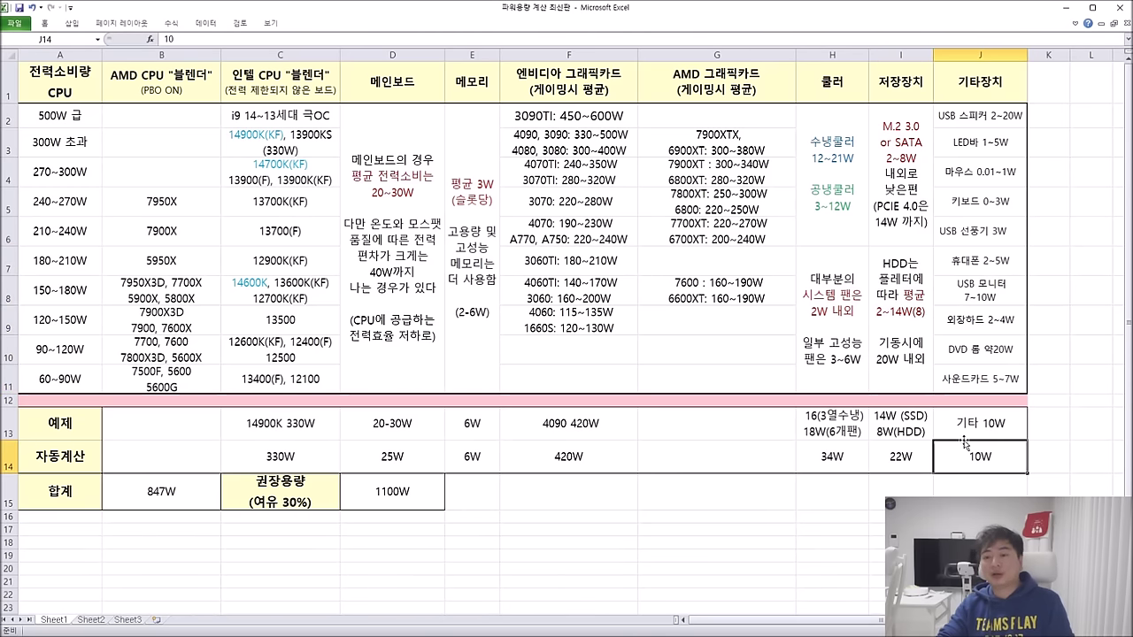
left_click_drag(995, 114, 1009, 372)
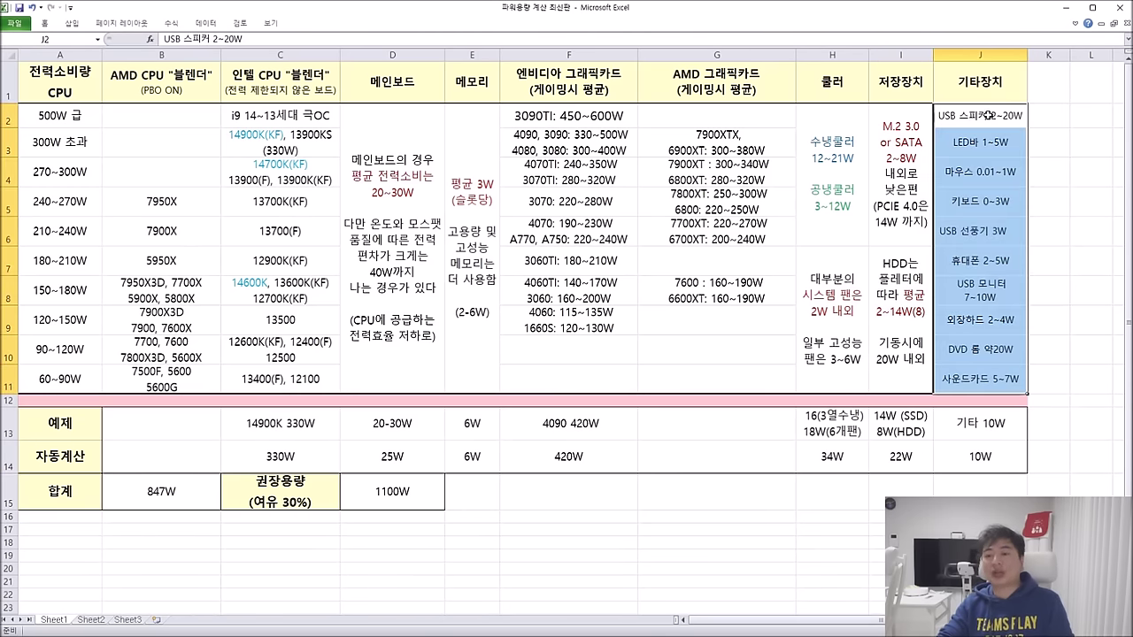
left_click(984, 115)
left_click(990, 141)
left_click(991, 172)
left_click(993, 200)
left_click(994, 230)
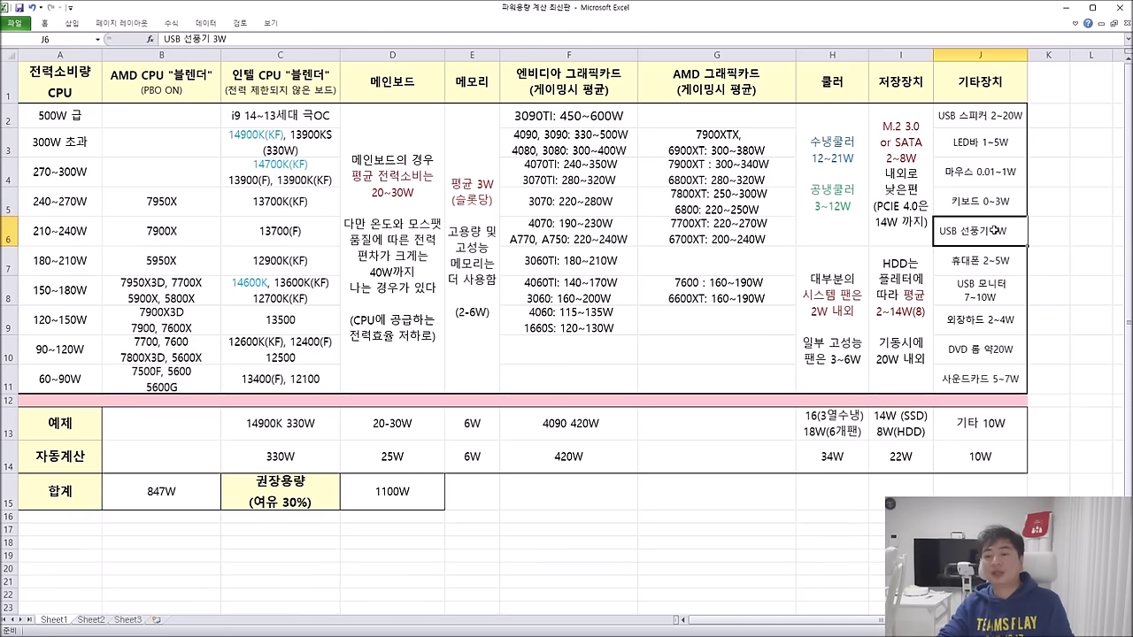
left_click(1000, 266)
left_click_drag(993, 117, 983, 356)
left_click(981, 516)
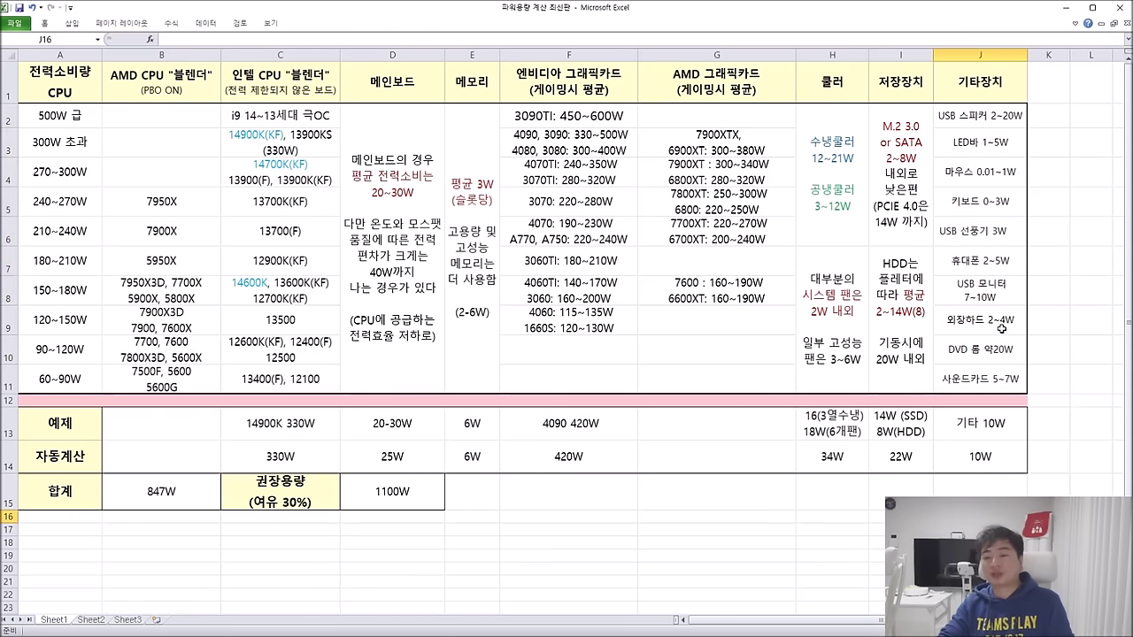
Check the sound card, mouse, USB fan and USB speaker entries, and the 기타장치 value in the 자동계산 row.
left_click(998, 383)
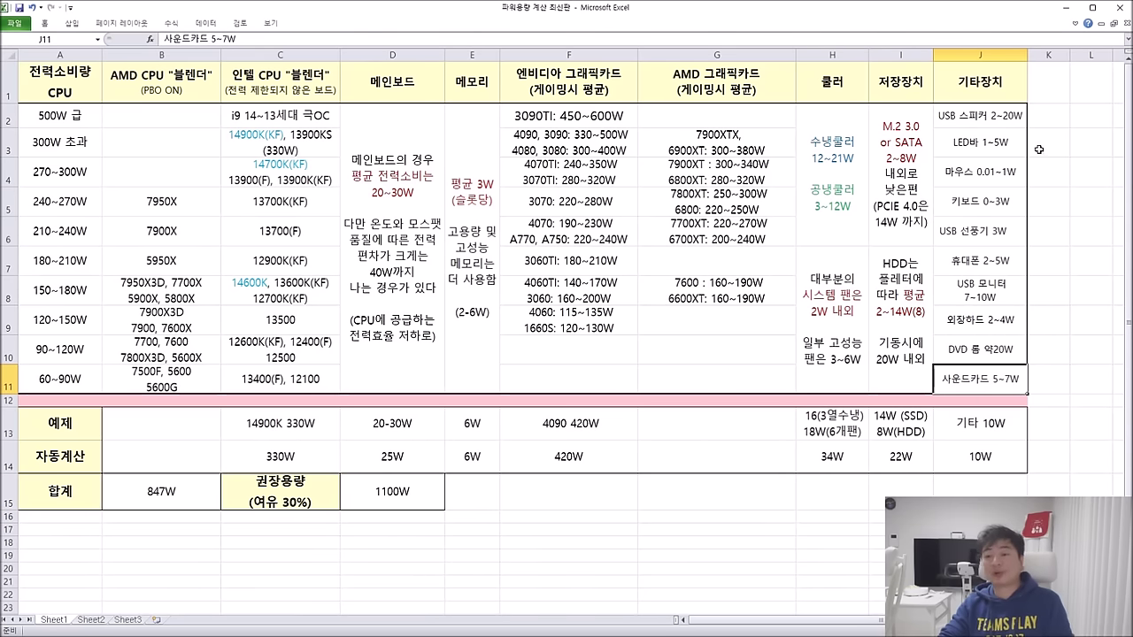
left_click(1006, 169)
left_click(993, 225)
left_click(1008, 117)
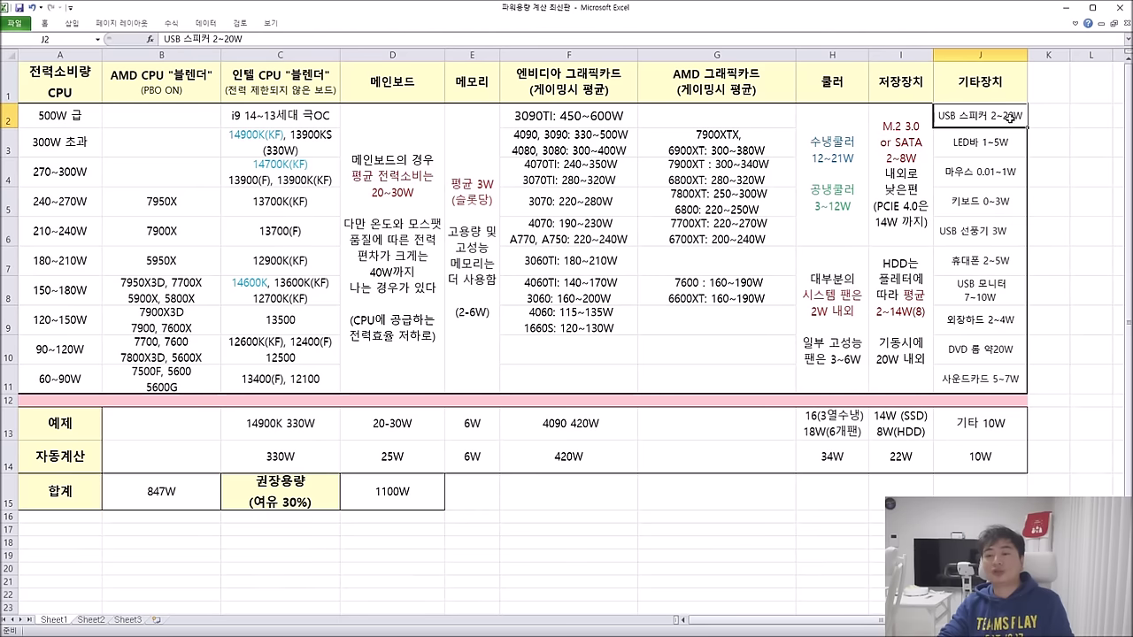
left_click(989, 451)
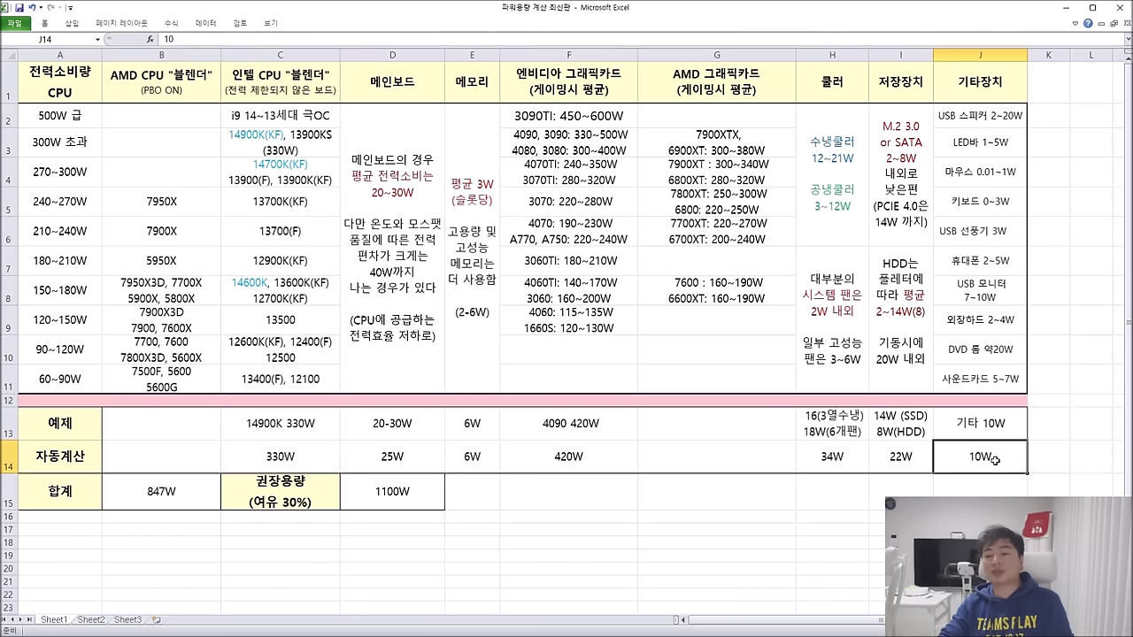
Review the 예제 row and compare its Intel CPU entry with the CPU value in the 자동계산 row.
left_click(980, 529)
left_click_drag(1005, 429, 266, 425)
left_click(299, 462)
double_click(301, 462)
double_click(313, 433)
double_click(303, 423)
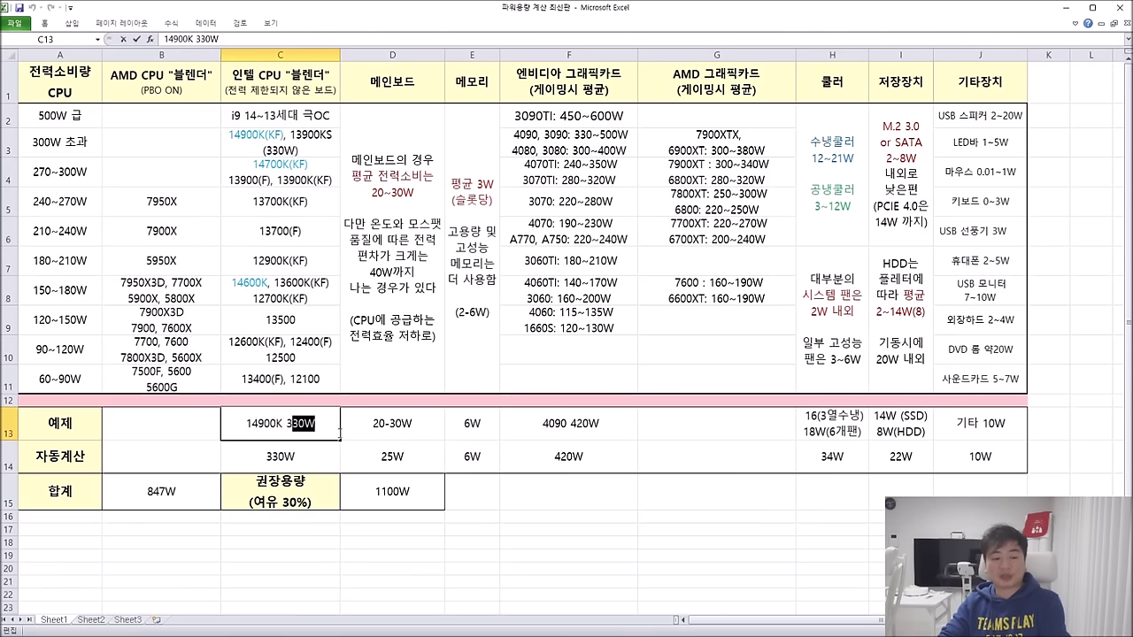
Check the 자동계산 row's values for the mainboard, cooler, storage and other devices.
double_click(408, 459)
left_click(530, 528)
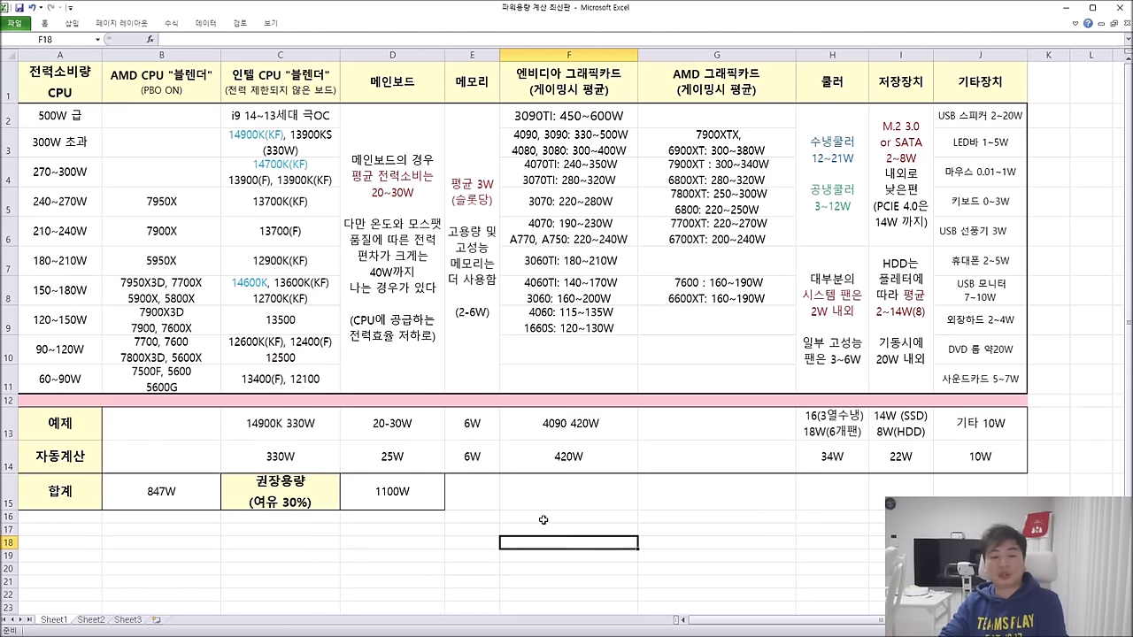
key("Up")
key("Up")
left_click(839, 464)
left_click(912, 464)
left_click(973, 464)
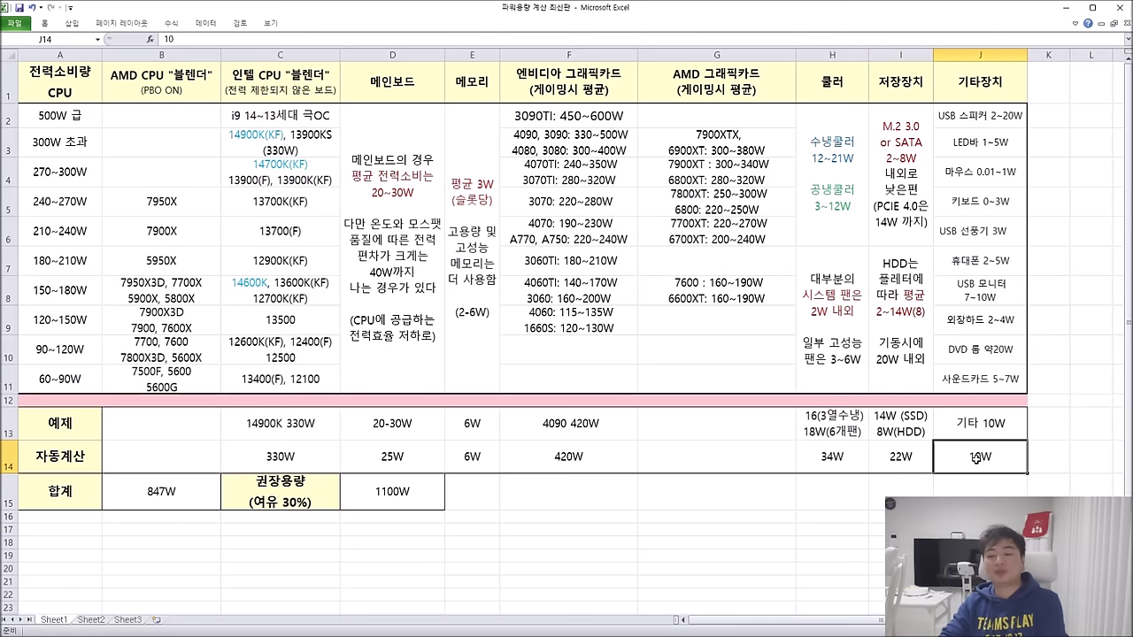
Inspect the summing formula in the 합계 cell and the rounded 130% formula in the 권장용량 cell.
double_click(159, 492)
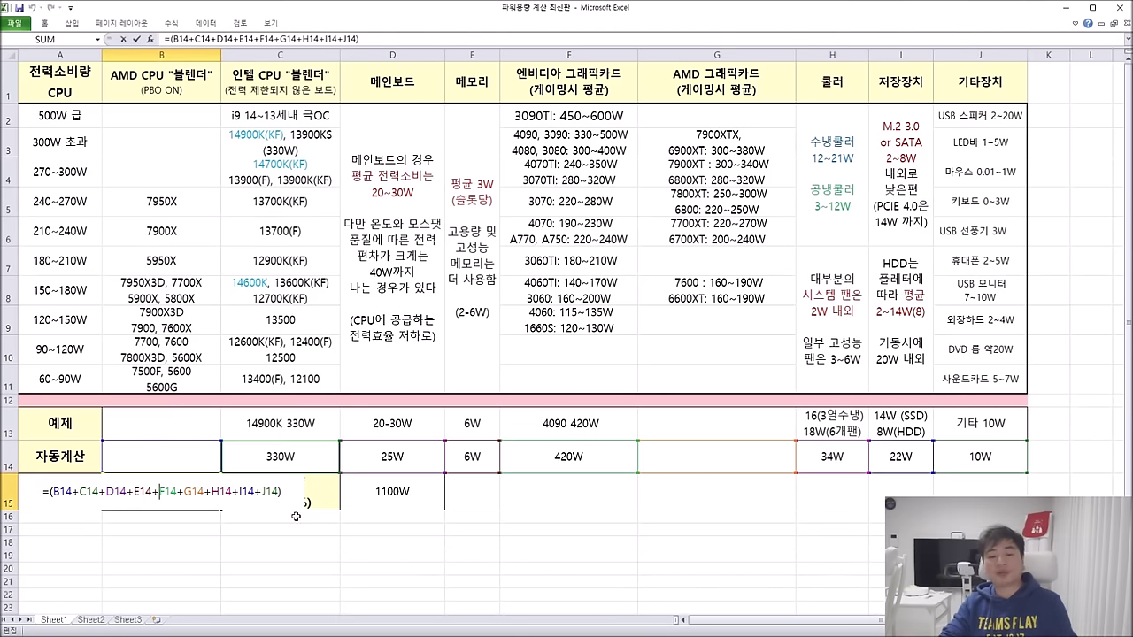
key("Return")
left_click(378, 586)
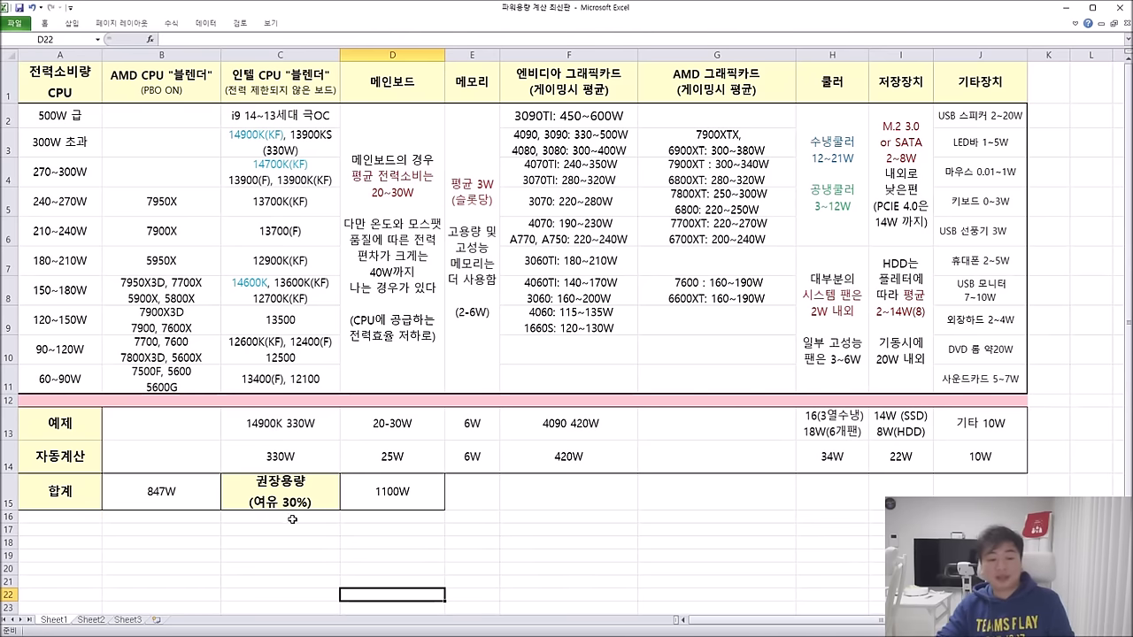
left_click(395, 499)
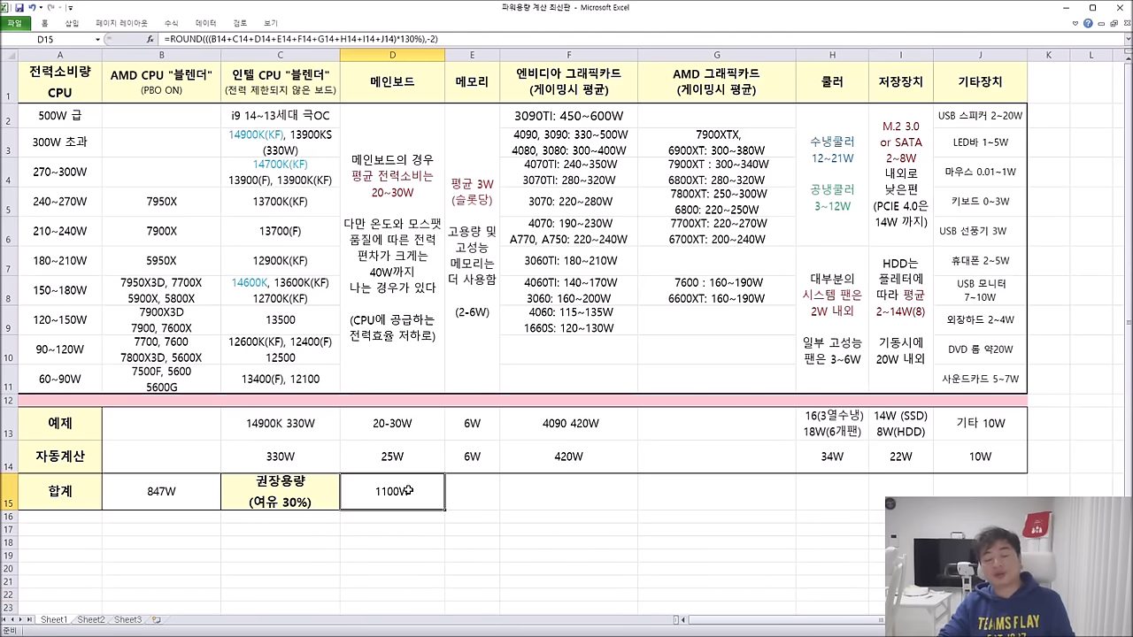
double_click(408, 490)
key("Escape")
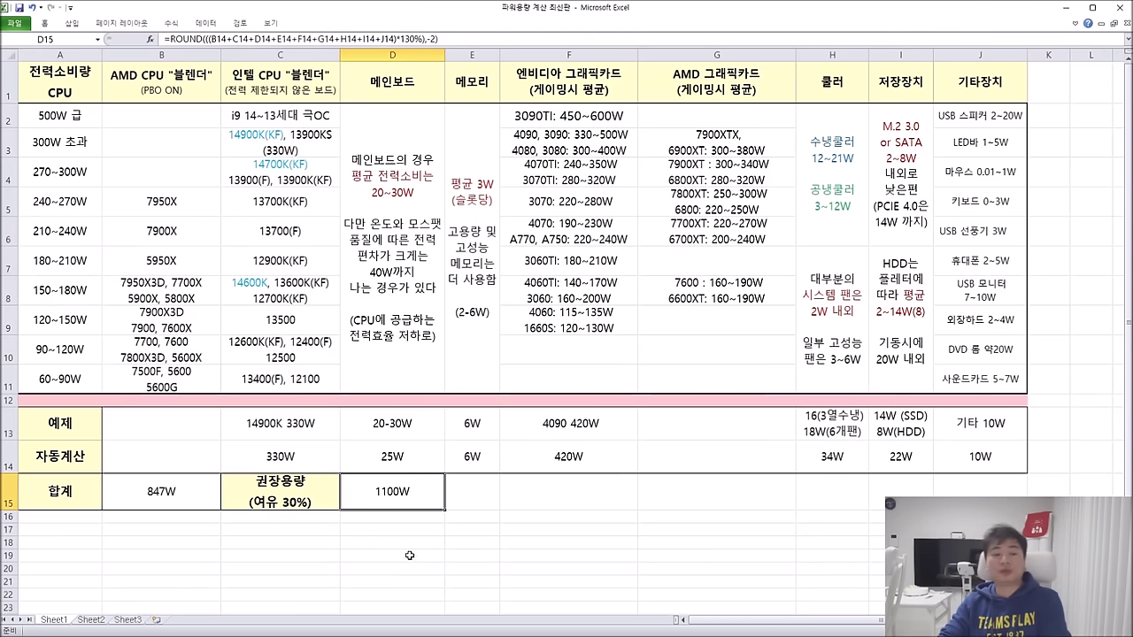
Clear the Intel CPU entry in the 예제 row and enter 7800X3D as the AMD CPU example.
left_click(316, 432)
key("Delete")
double_click(193, 429)
type("7800ㅌX")
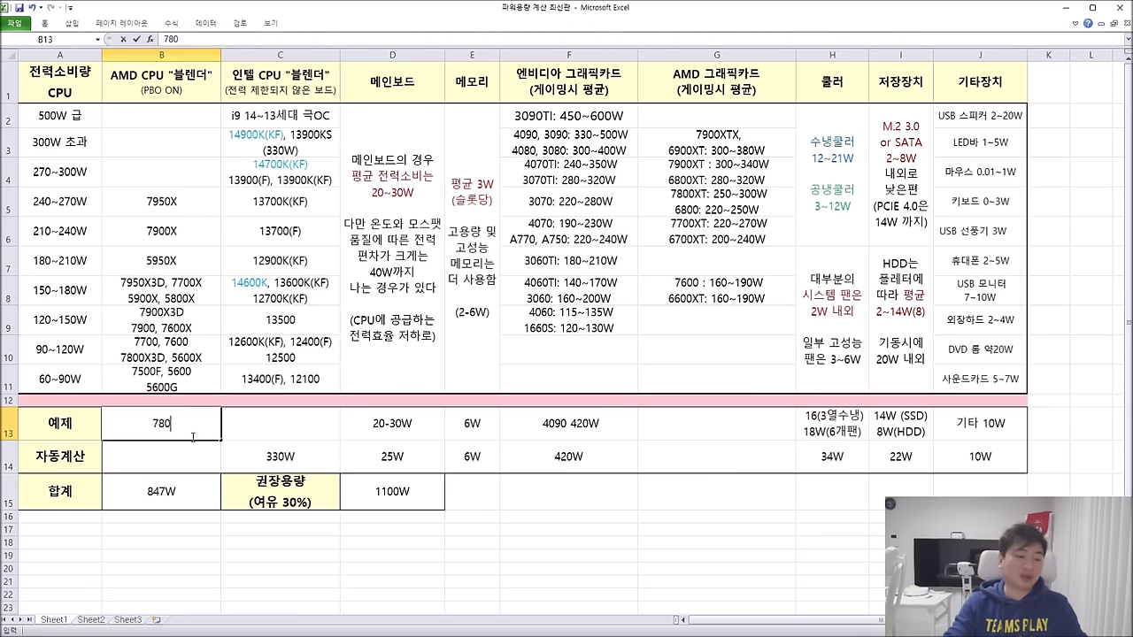
key("BackSpace")
key("BackSpace")
type("X3D")
left_click(170, 553)
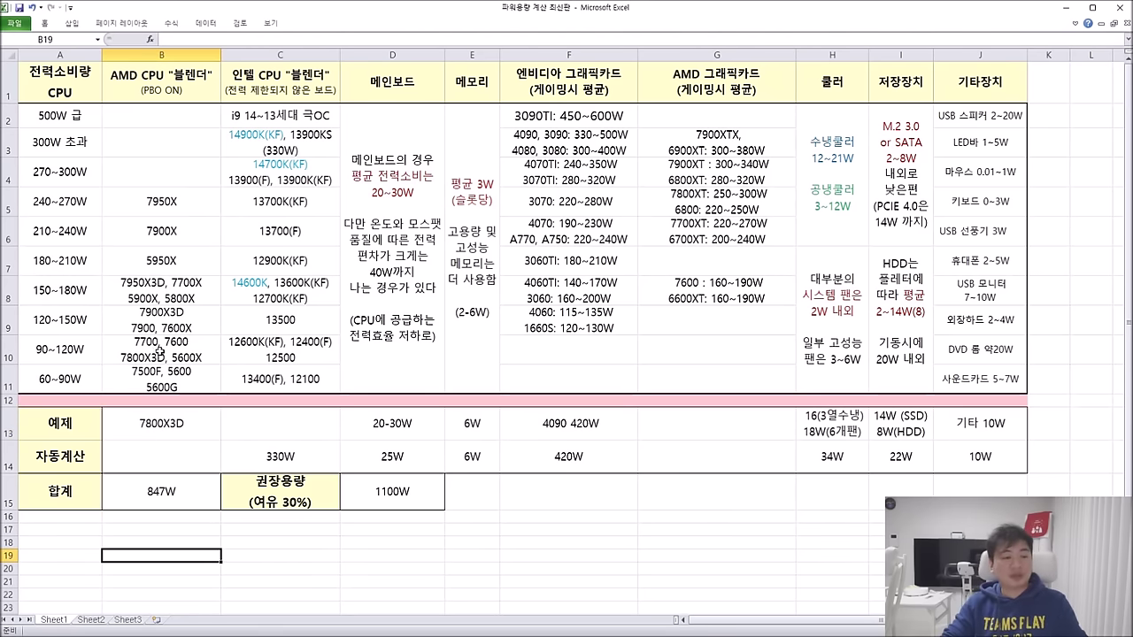
Look up the 7800X3D in the AMD CPU wattage table and set the AMD CPU value in the 자동계산 row to 110 W.
left_click(155, 356)
left_click(48, 350)
left_click(169, 349, "shift")
double_click(166, 456)
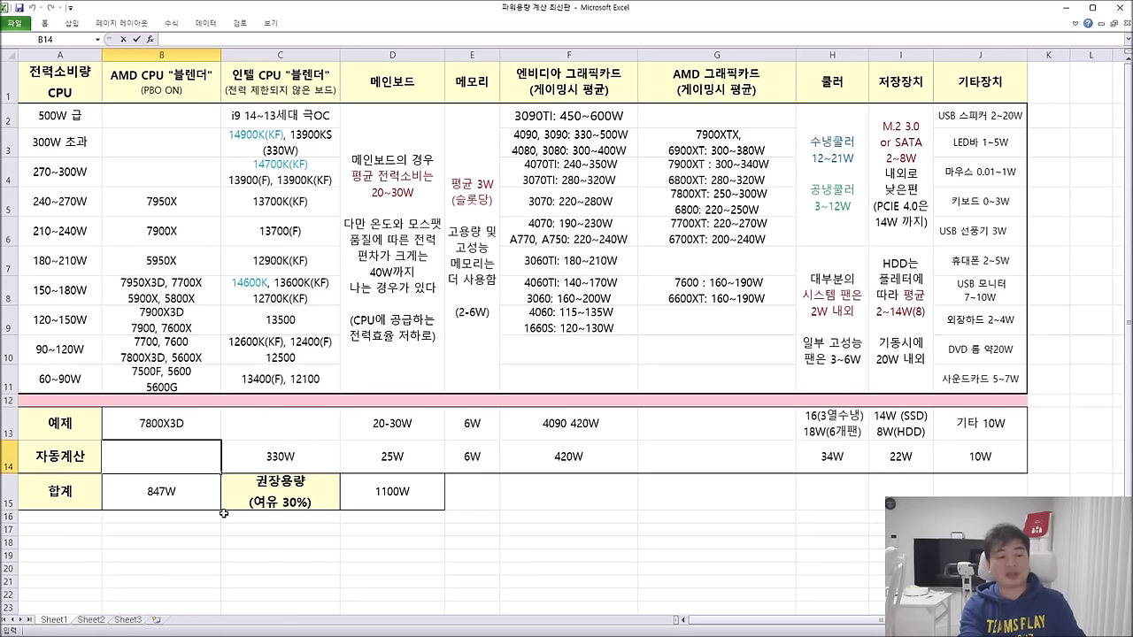
type("110")
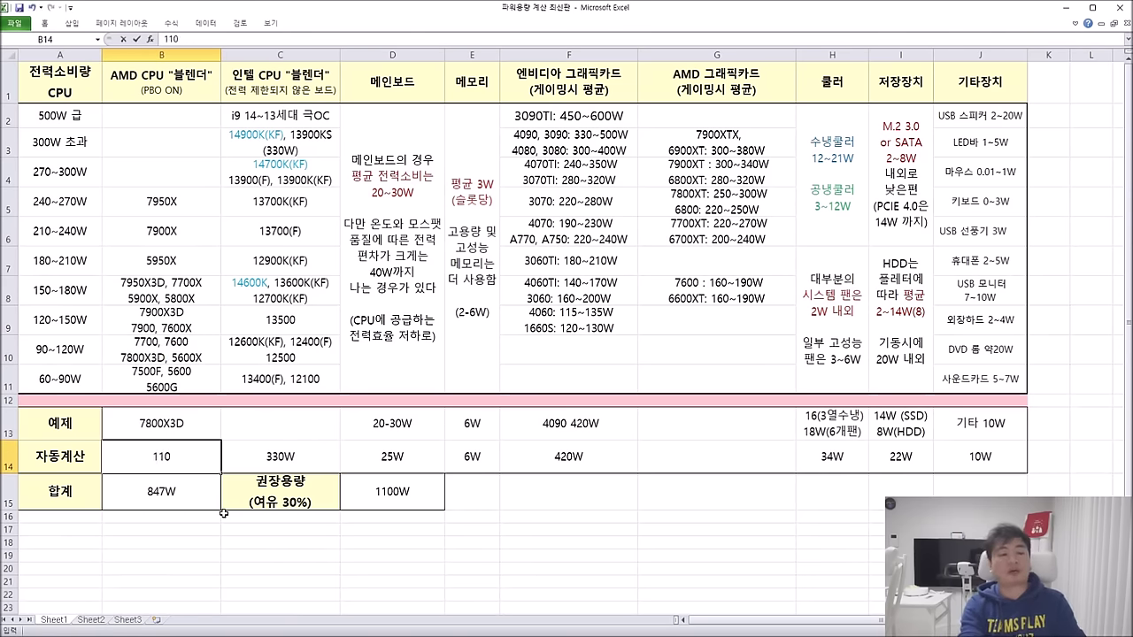
left_click(289, 568)
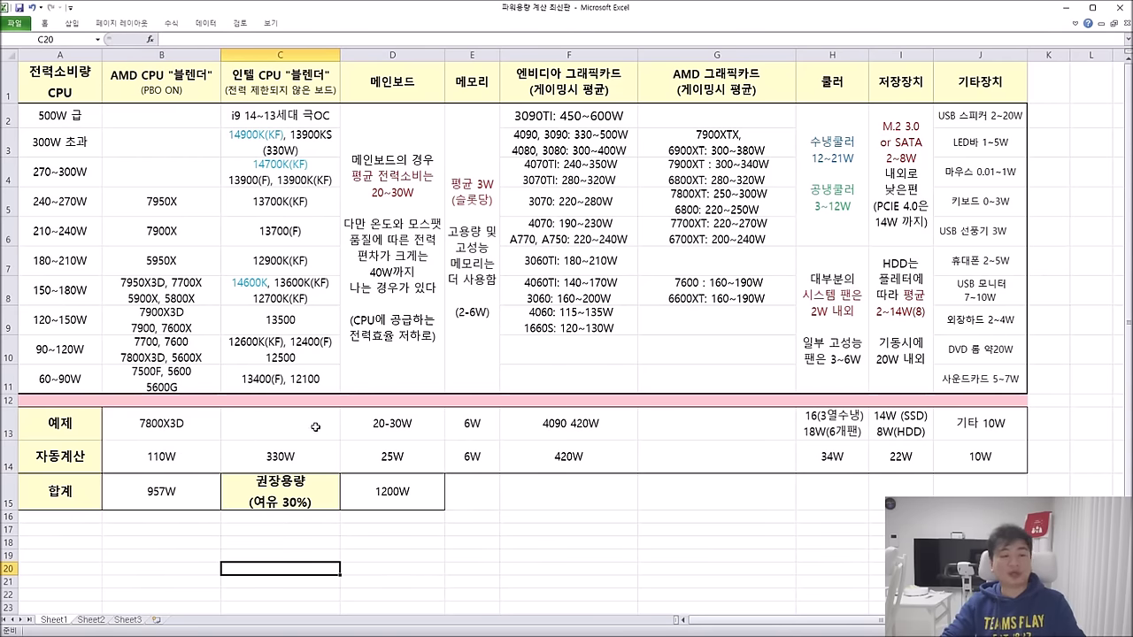
Clear the Intel CPU wattage in the 자동계산 row.
left_click(288, 456)
key("Delete")
left_click_drag(283, 115, 277, 386)
left_click(299, 439)
Compare the mainboard value in the 자동계산 row with the mainboard notes in the reference table.
left_click(409, 453)
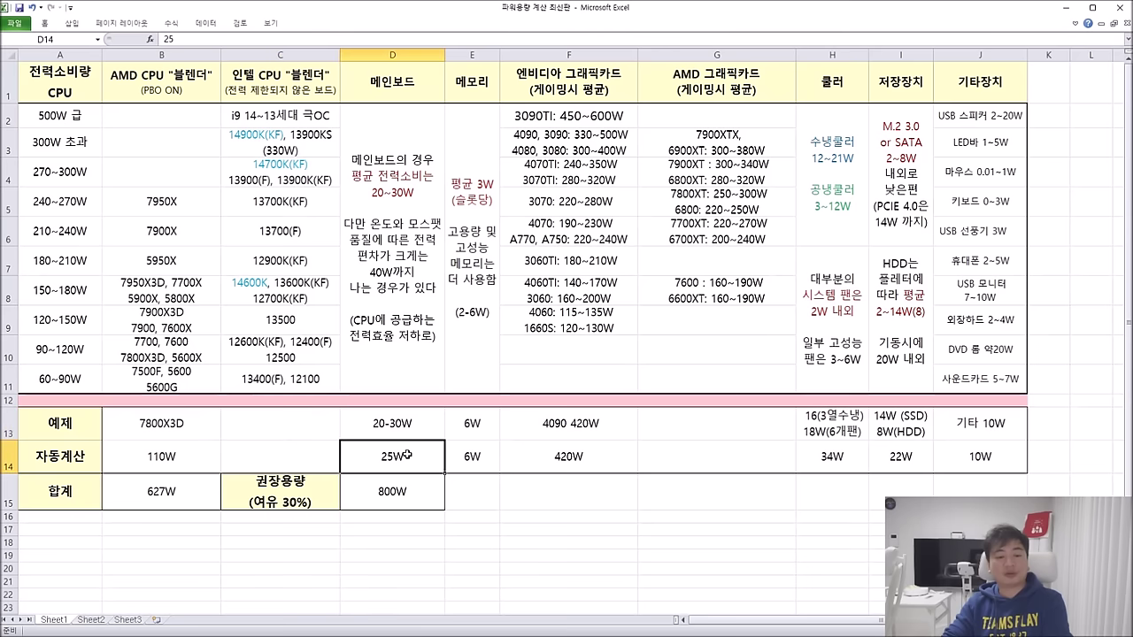
left_click(403, 133)
left_click(410, 450)
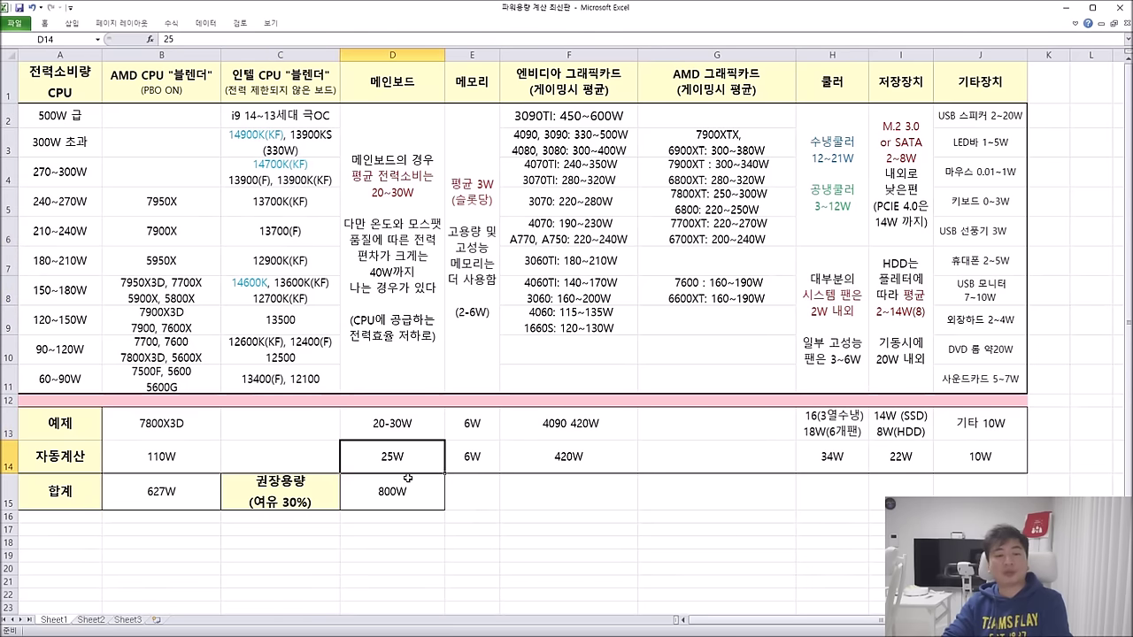
Set the memory wattage to 8 W in both the 예제 row and the 자동계산 row.
left_click(486, 227)
left_click(475, 455)
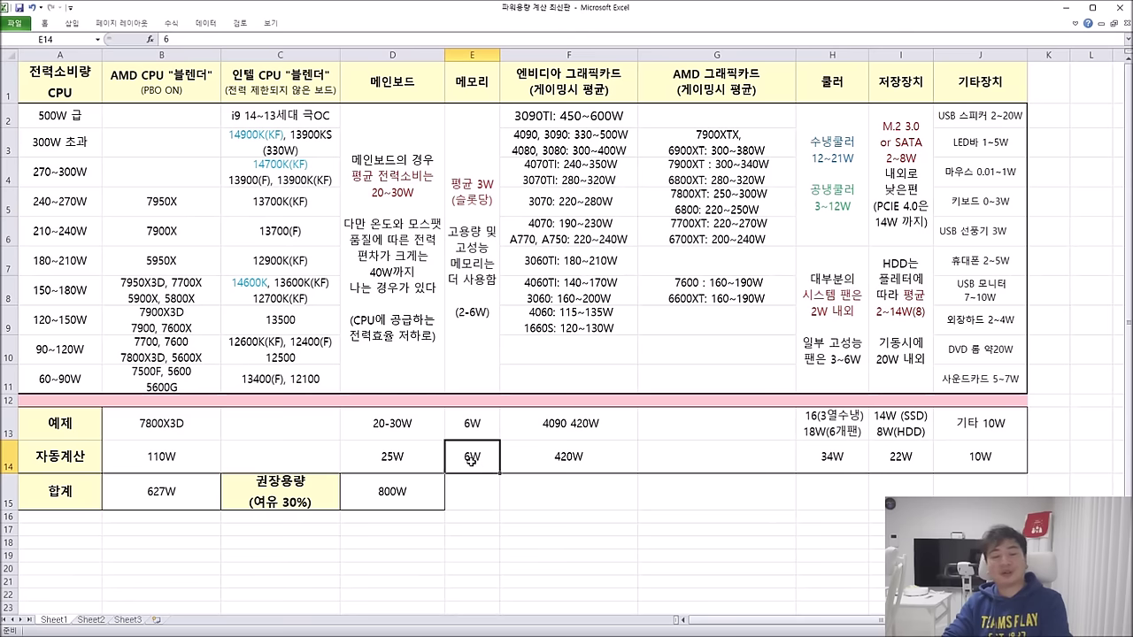
double_click(472, 459)
left_click_drag(472, 459, 445, 457)
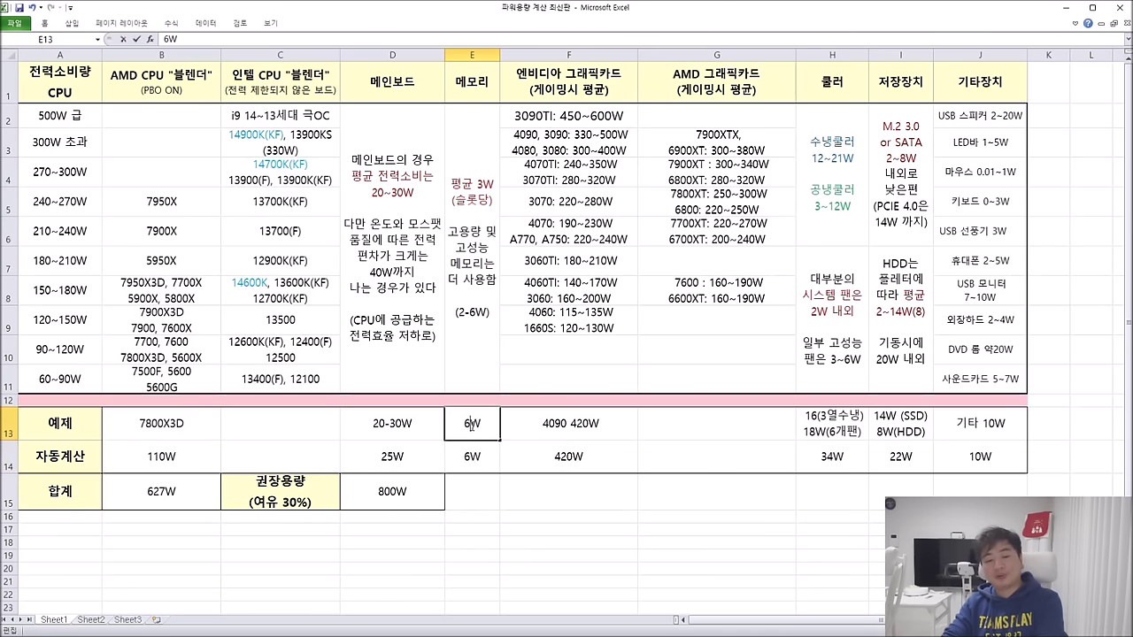
left_click(487, 457)
key("BackSpace")
type("8")
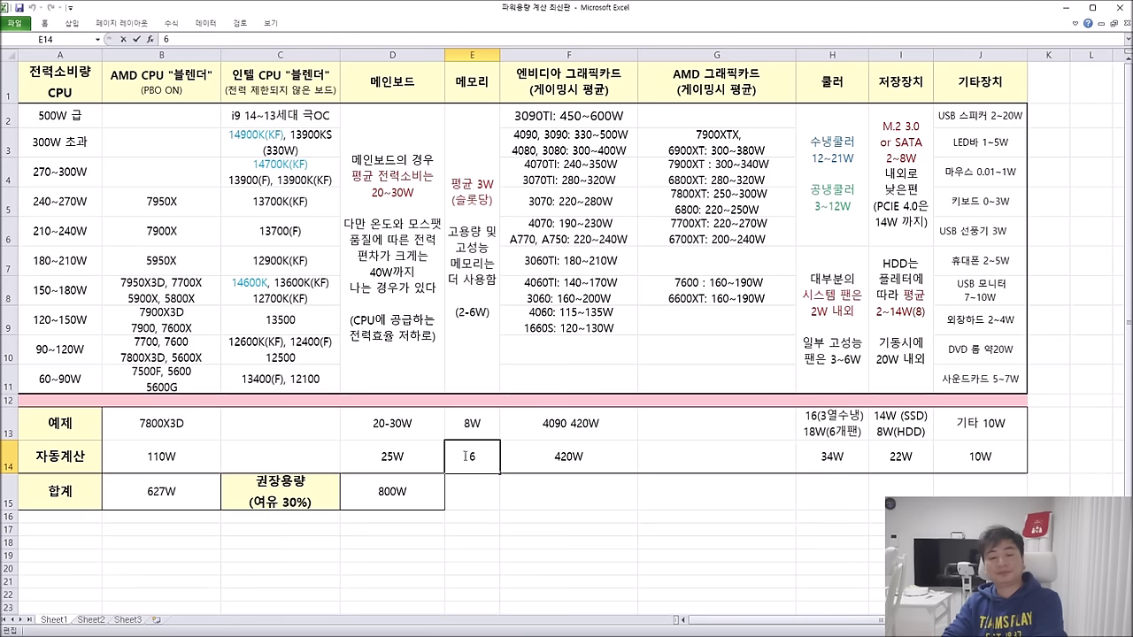
left_click(577, 527)
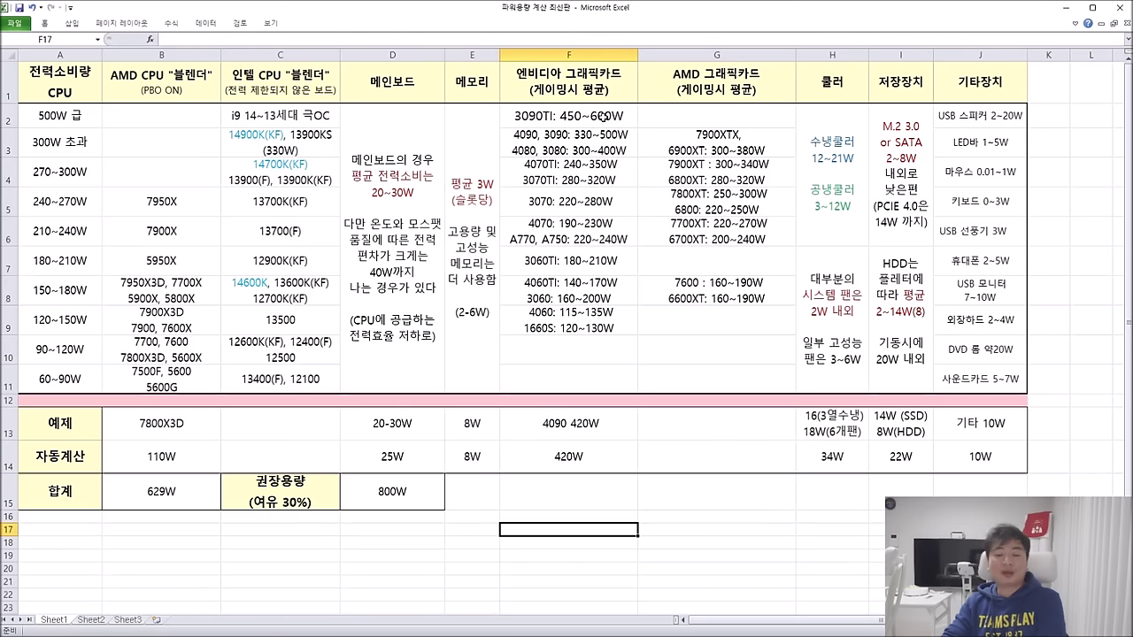
Change the Nvidia graphics card model in the 예제 row to 4080.
double_click(565, 425)
left_click_drag(565, 426, 553, 426)
type("80")
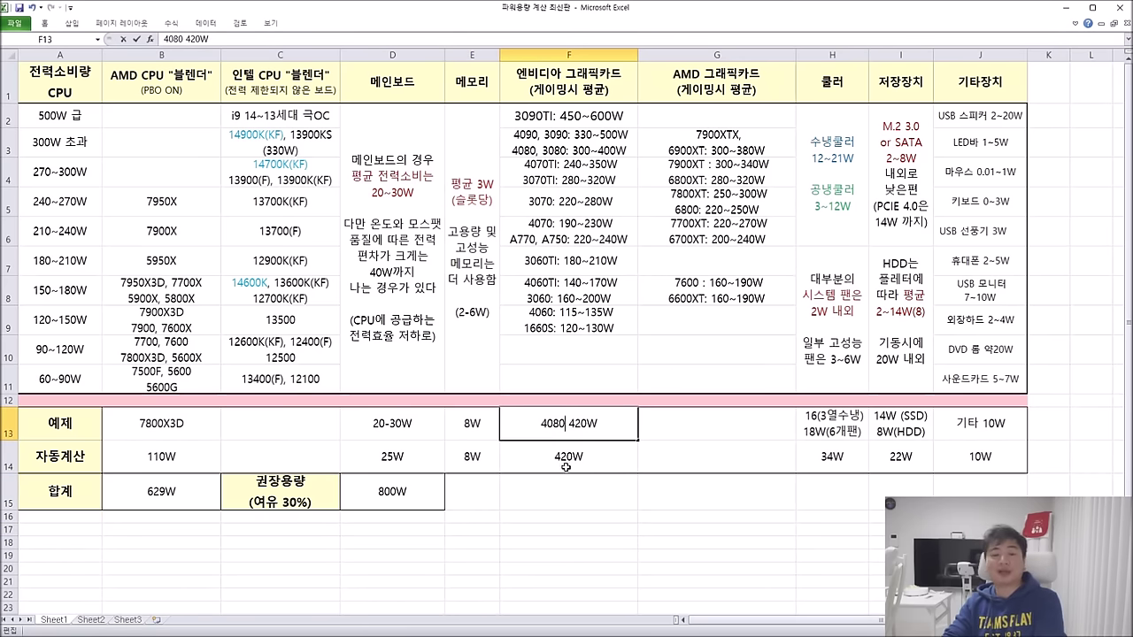
left_click(571, 488)
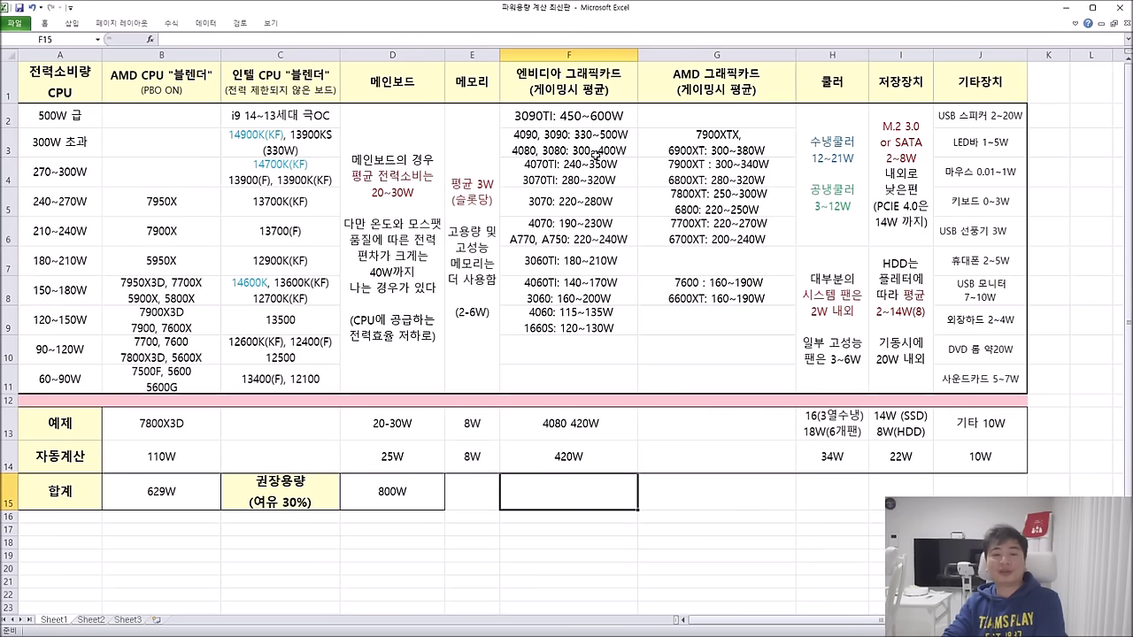
Set the Nvidia graphics card wattage to 350 W in both the 예제 row and the 자동계산 row.
double_click(584, 424)
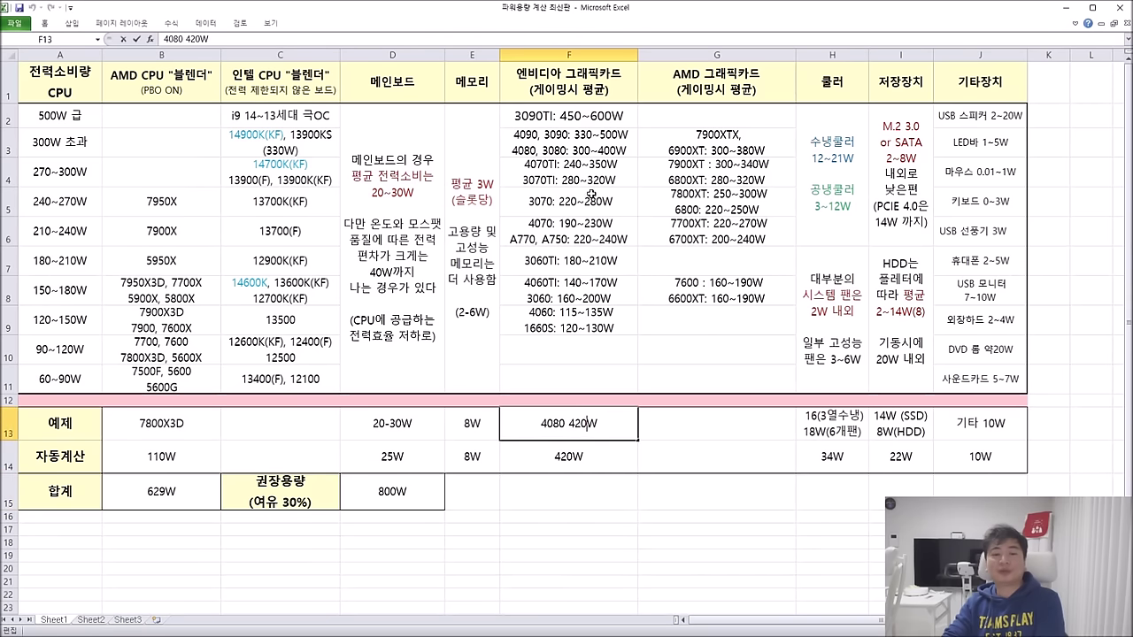
key("shift+Left")
key("shift+Left")
key("shift+Left")
type("350")
key("Return")
type("350")
left_click(779, 568)
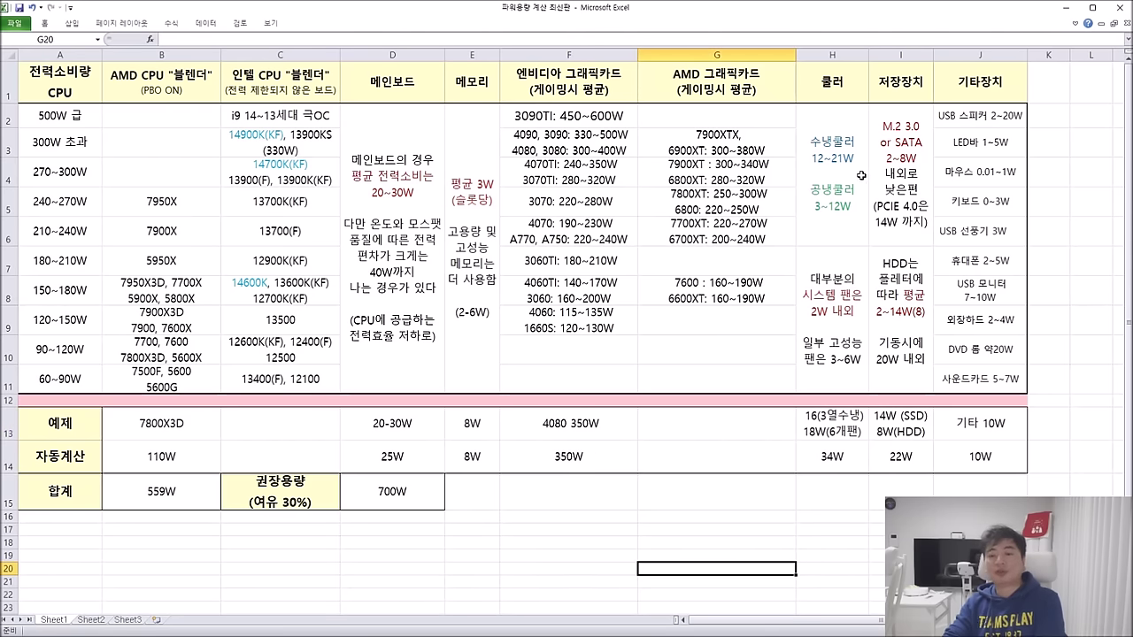
Review the cooler value and the HDD part of the storage example, and set the 자동계산 storage value to 14 W.
left_click(841, 460)
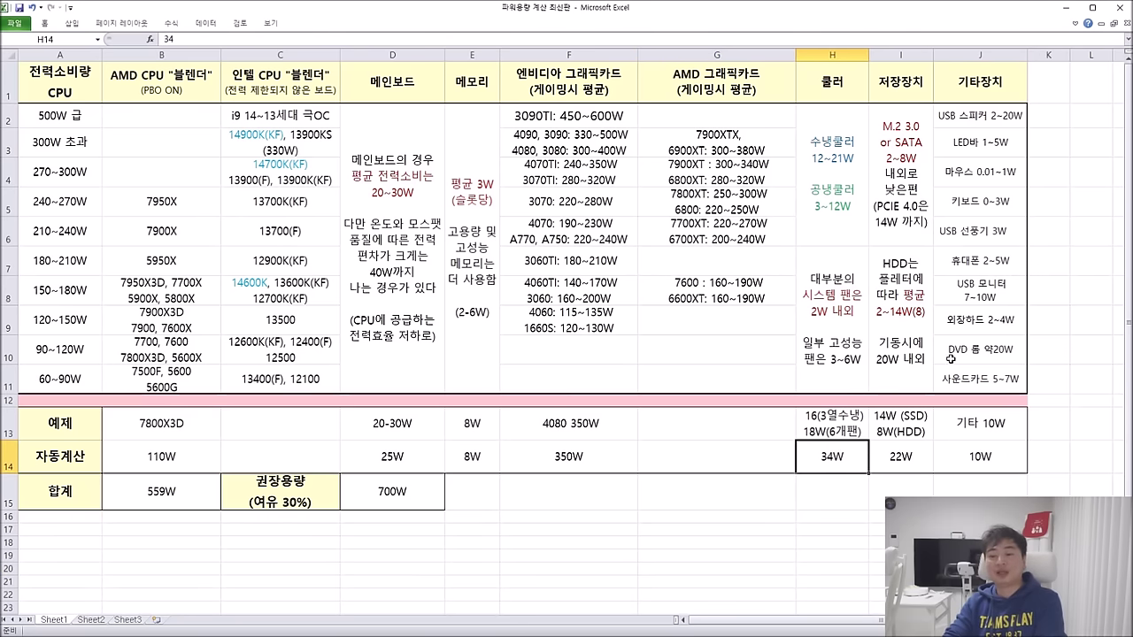
left_click(887, 432)
double_click(887, 432)
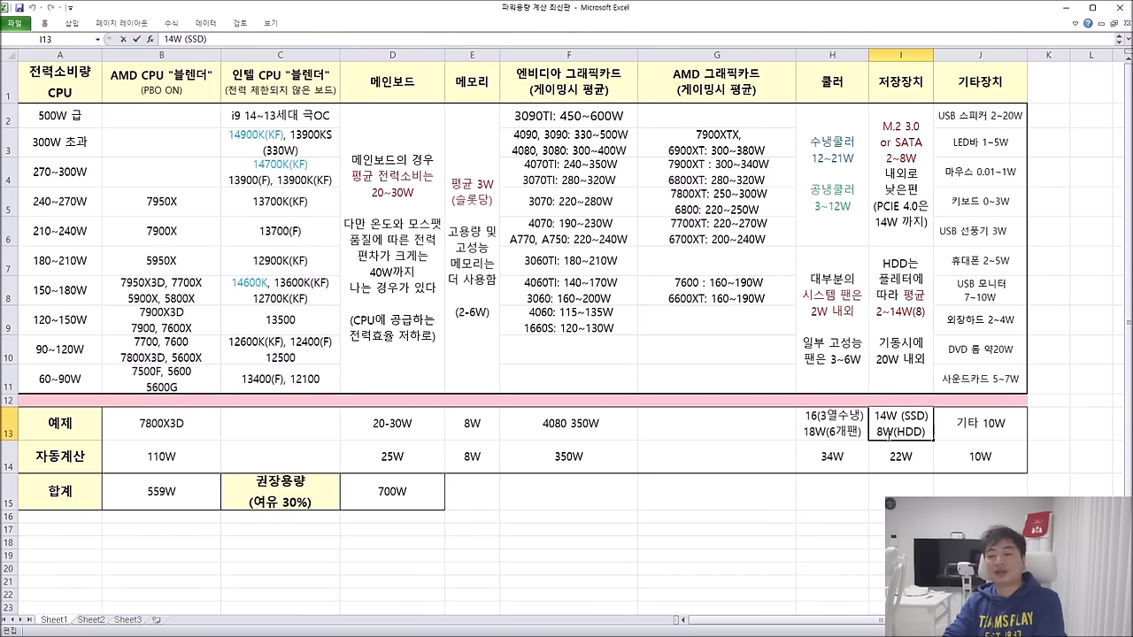
left_click_drag(877, 432, 934, 435)
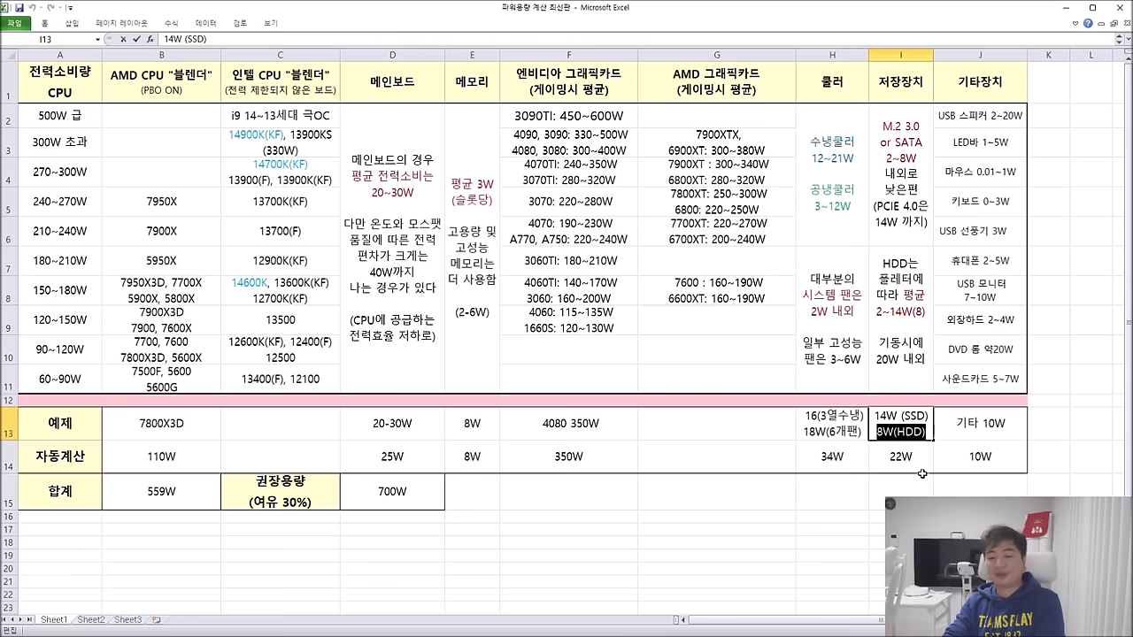
double_click(916, 465)
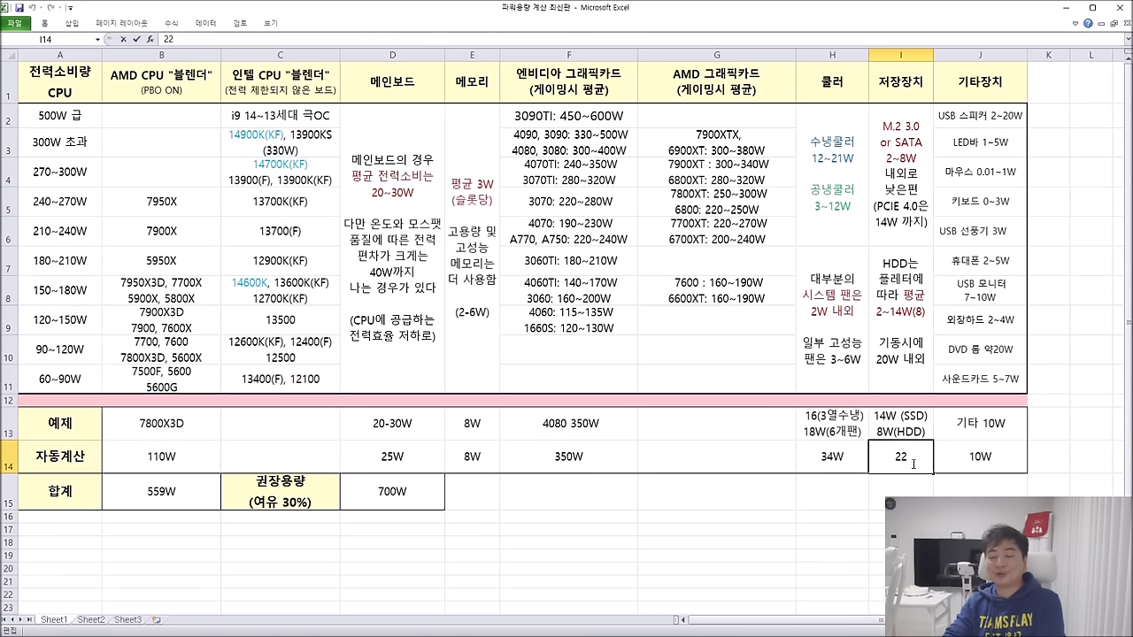
double_click(915, 458)
type("14")
left_click(980, 528)
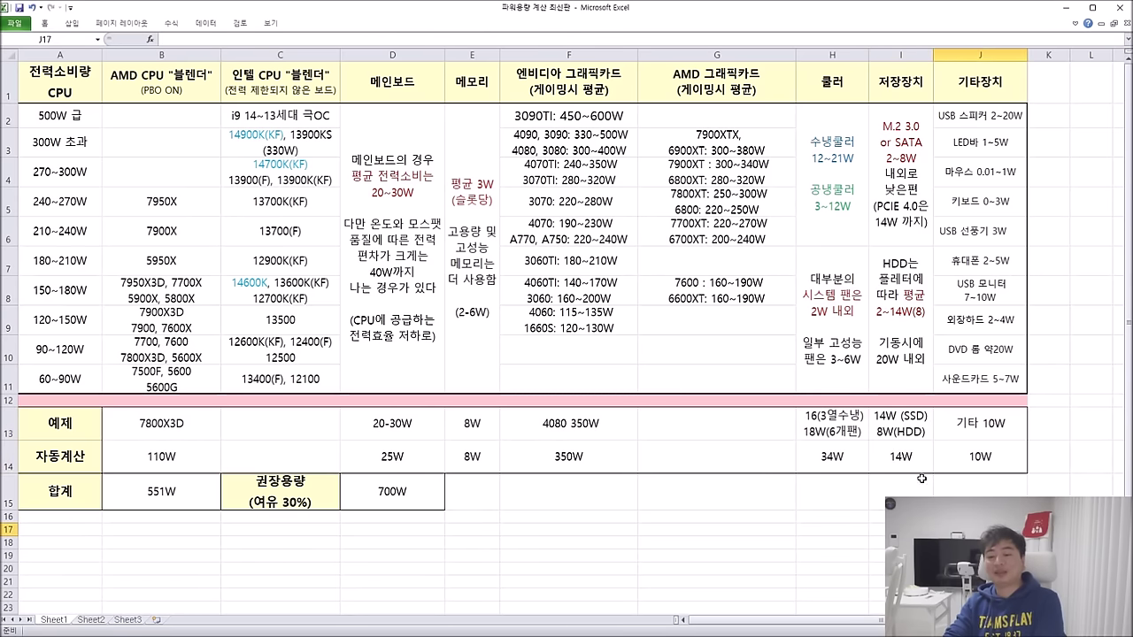
Set the storage value in the 자동계산 row to 28 W.
double_click(912, 458)
left_click_drag(912, 459, 892, 482)
type("28")
left_click(980, 542)
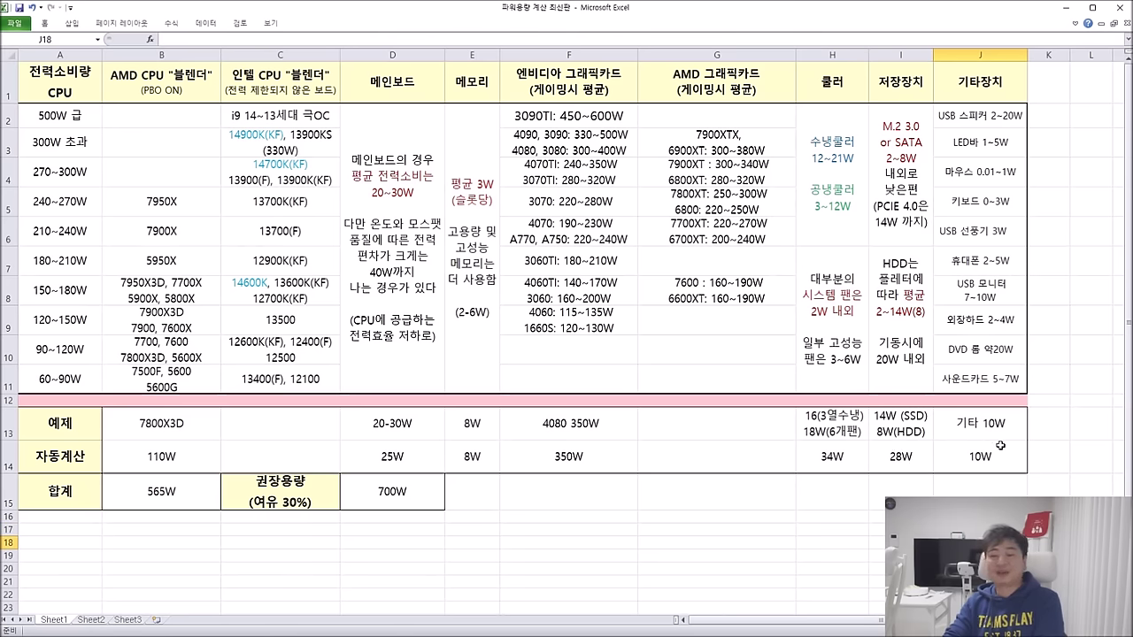
Review the 자동계산 row's values and inspect the formulas in the 합계 and 권장용량 cells.
left_click(954, 476)
left_click(962, 462)
left_click_drag(962, 462, 197, 463)
left_click(169, 492)
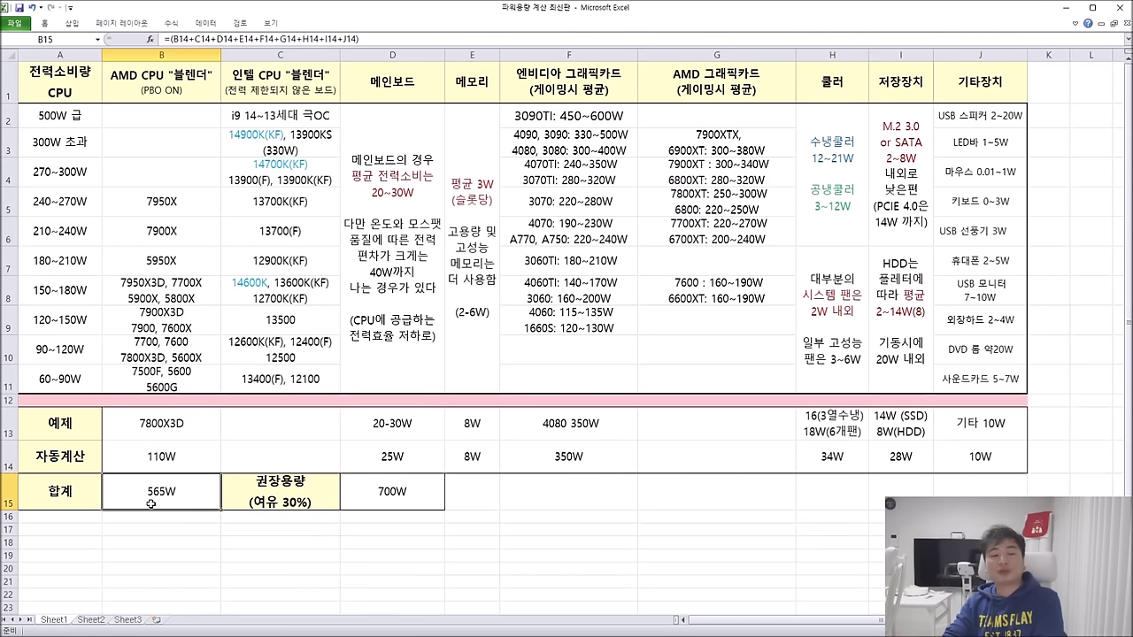
left_click(389, 496)
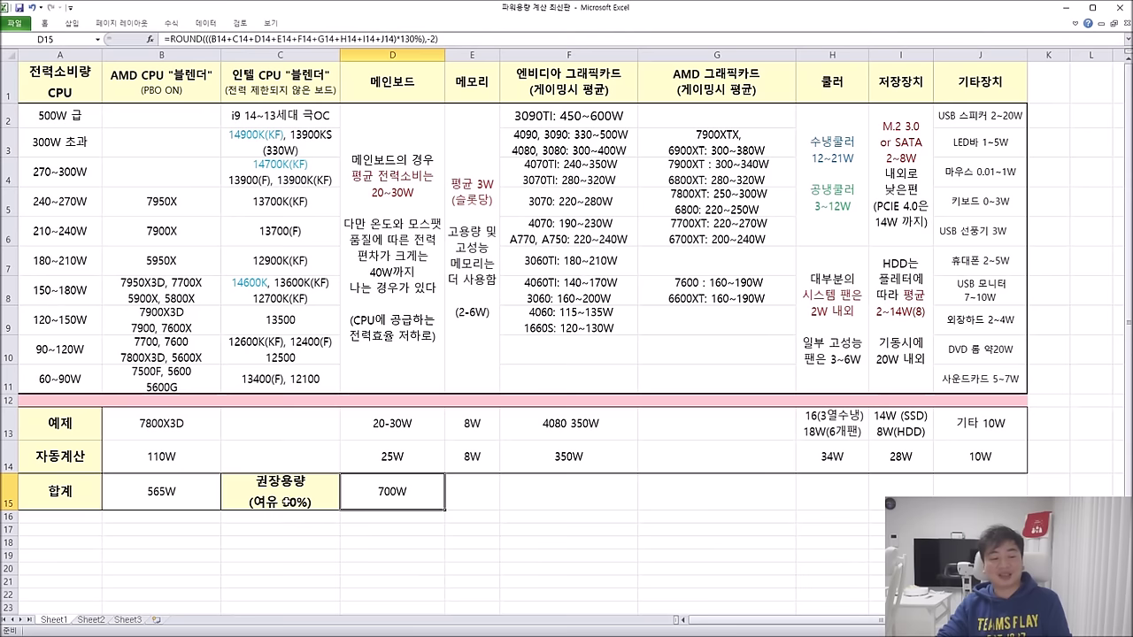
Clear the AMD CPU cells in the 예제 and 자동계산 rows and enter 14600K 170W as the Intel CPU example.
left_click_drag(185, 424, 191, 456)
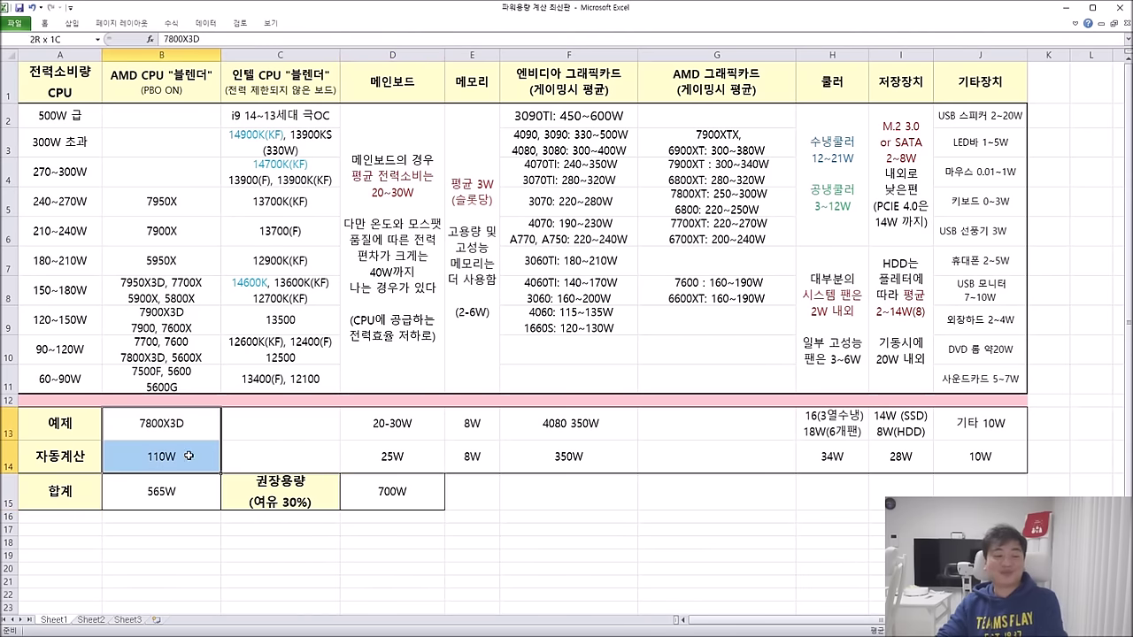
key("Delete")
left_click(283, 431)
type("=")
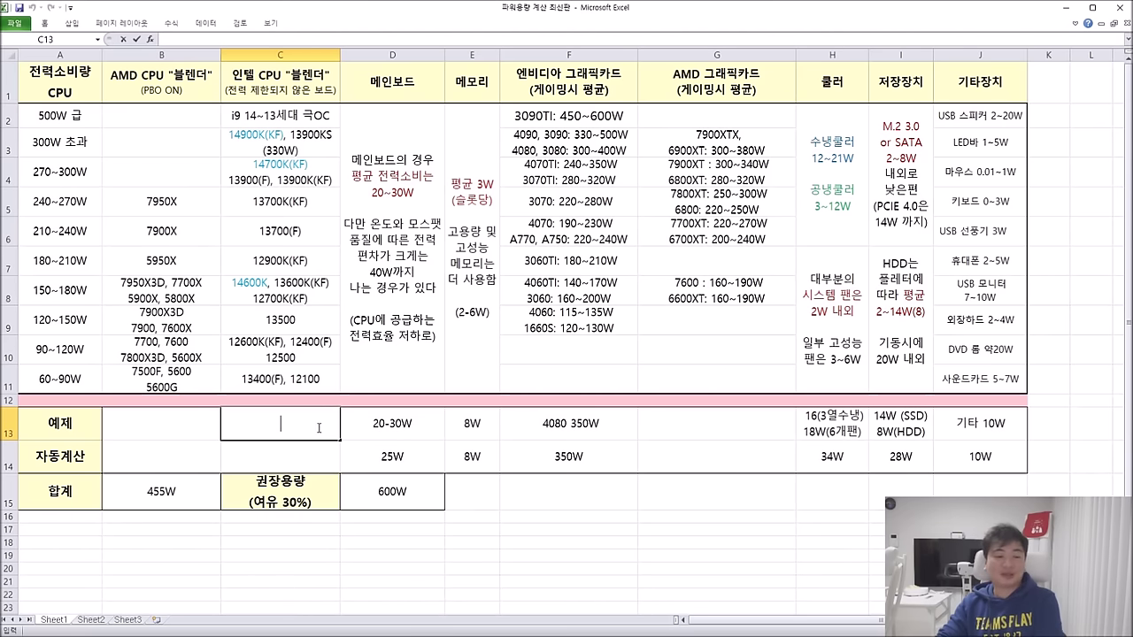
type("14600K")
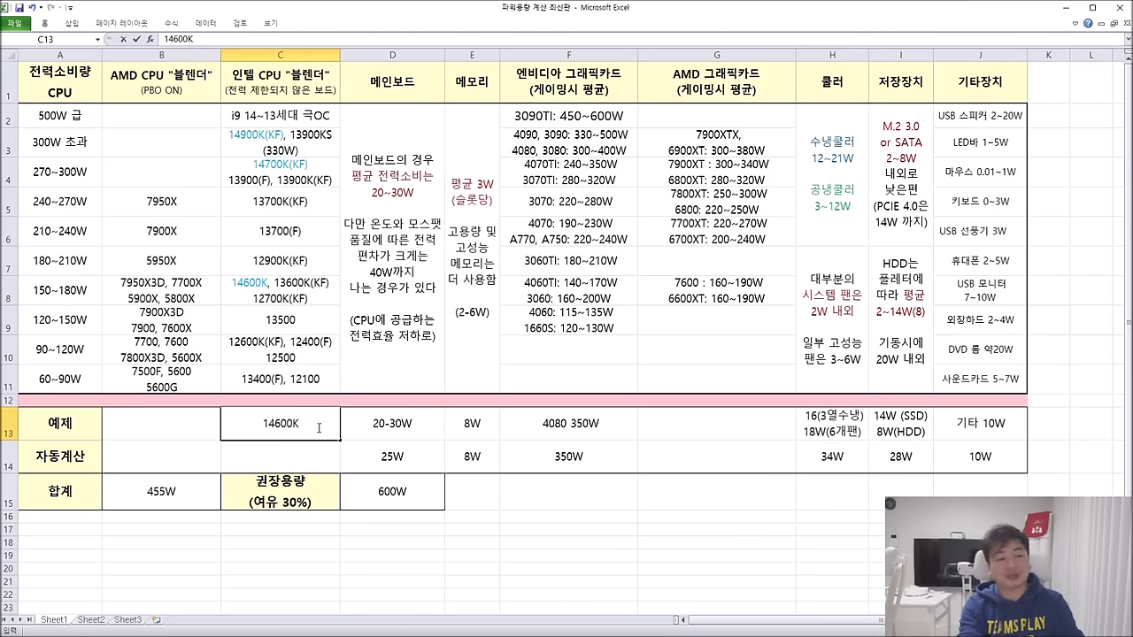
type(" 170W")
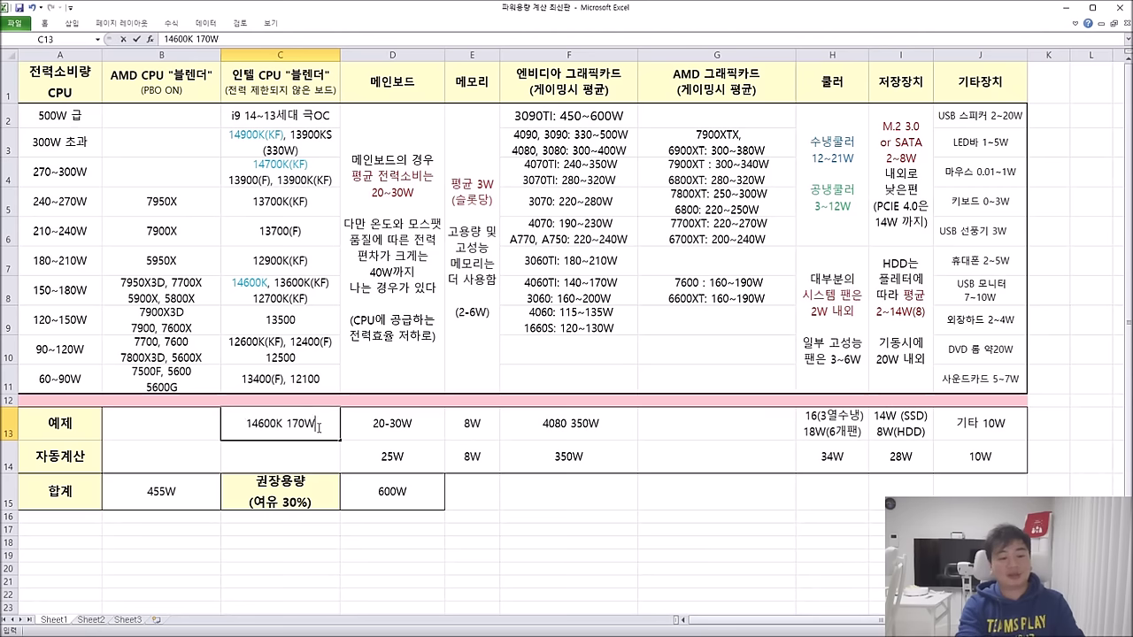
Set the Intel CPU value in the 자동계산 row to 170 W.
left_click(271, 454)
type("170")
left_click(601, 554)
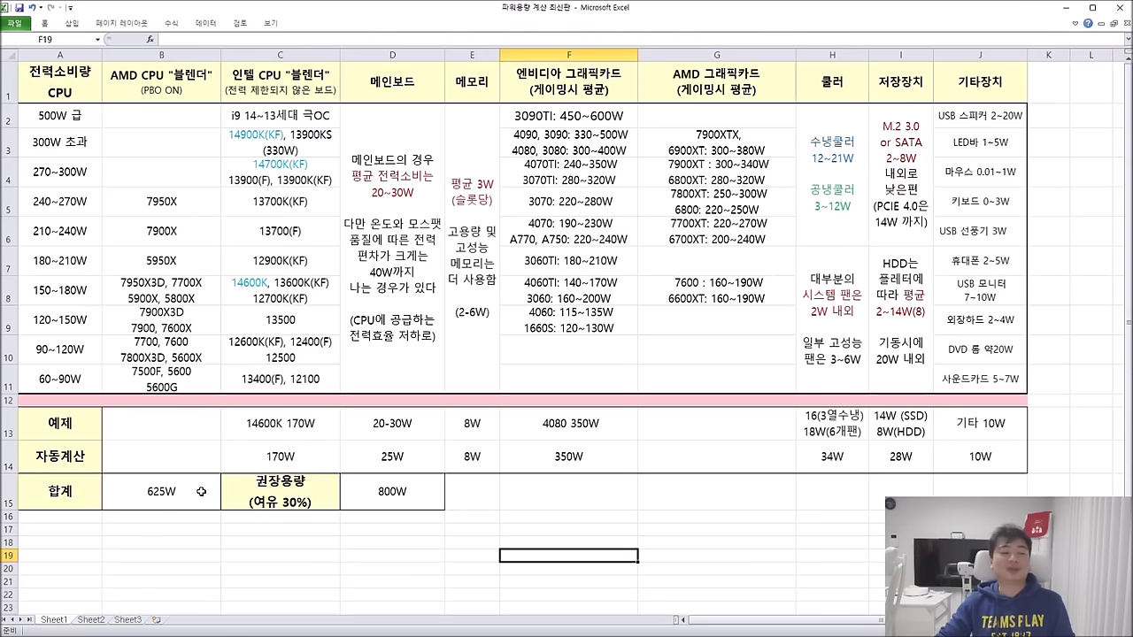
left_click(546, 503)
left_click_drag(978, 485, 60, 116)
left_click(682, 532)
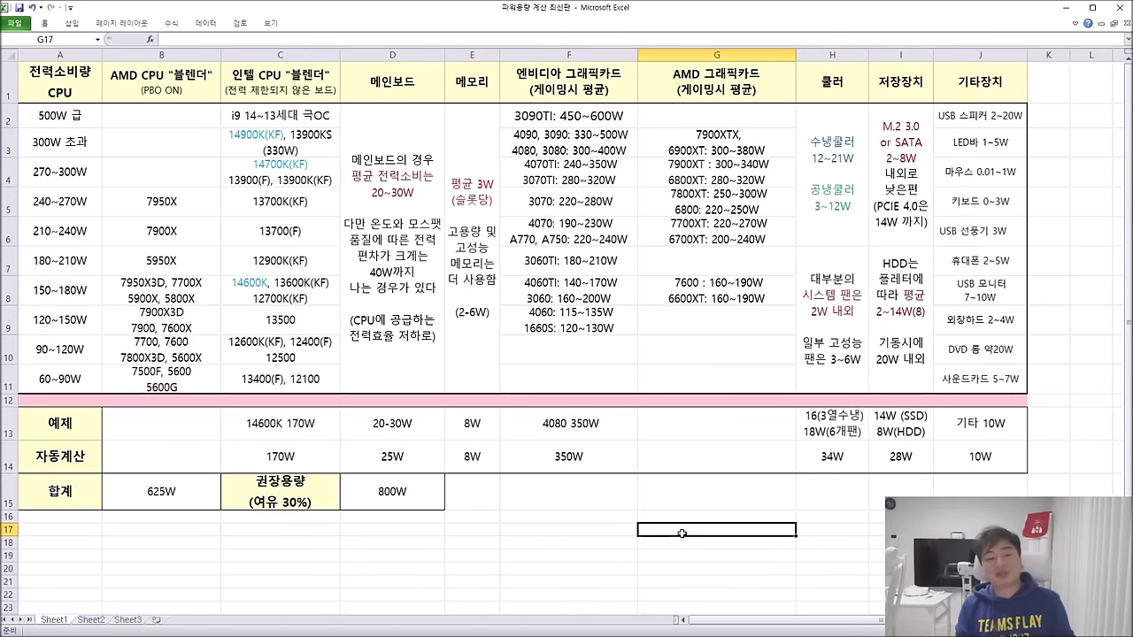